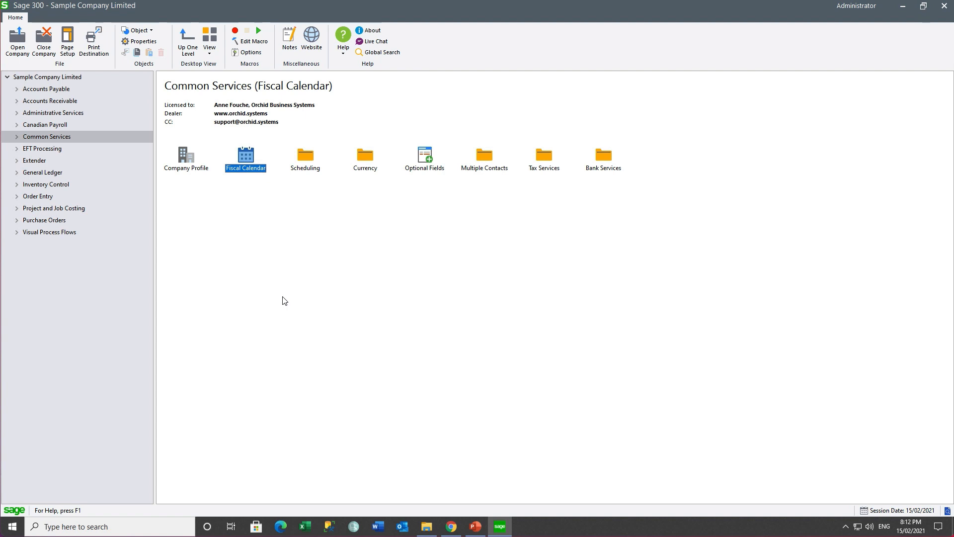
Activate Process Scheduler 6.8A for Sample Company Limited through Data Activation after confirming the backup
{"action": "left_click", "coordinate": [61, 113]}
{"action": "left_click", "coordinate": [425, 157]}
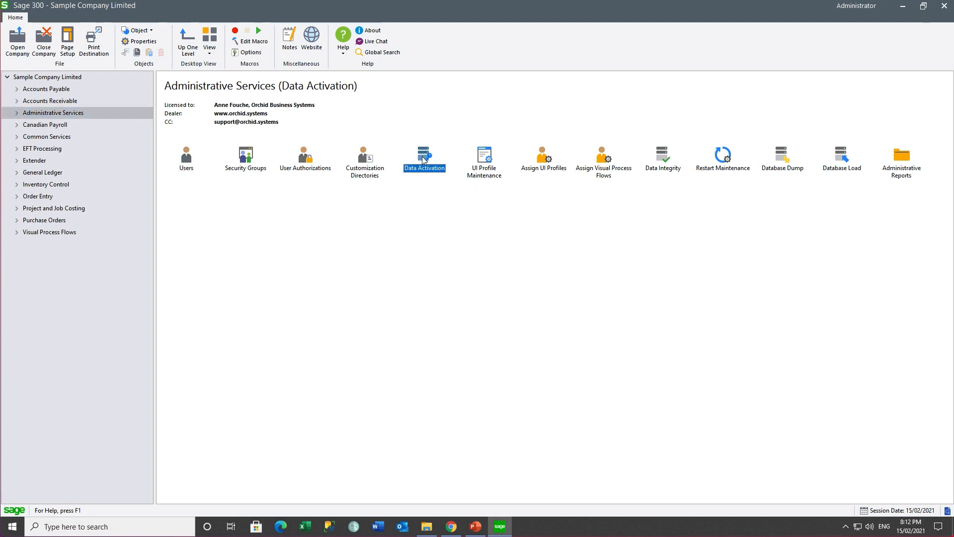
{"action": "left_click", "coordinate": [391, 279]}
{"action": "left_click", "coordinate": [498, 309]}
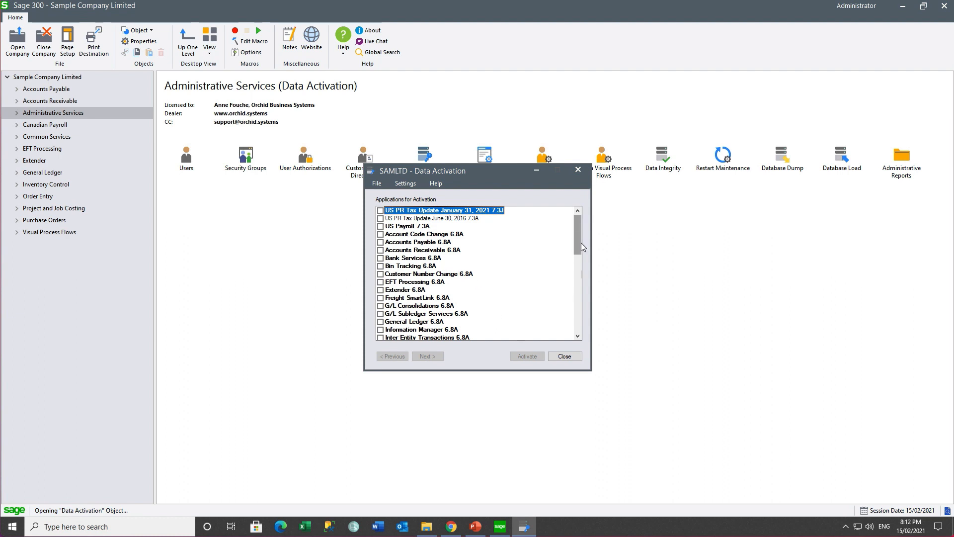
{"action": "left_click_drag", "start_coordinate": [582, 247], "coordinate": [582, 283]}
{"action": "left_click", "coordinate": [381, 289]}
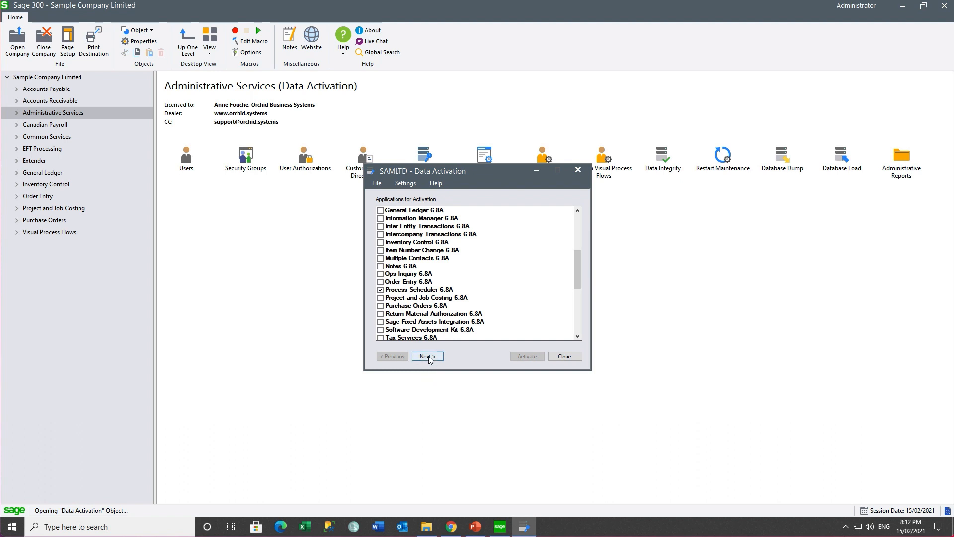
{"action": "left_click", "coordinate": [427, 356]}
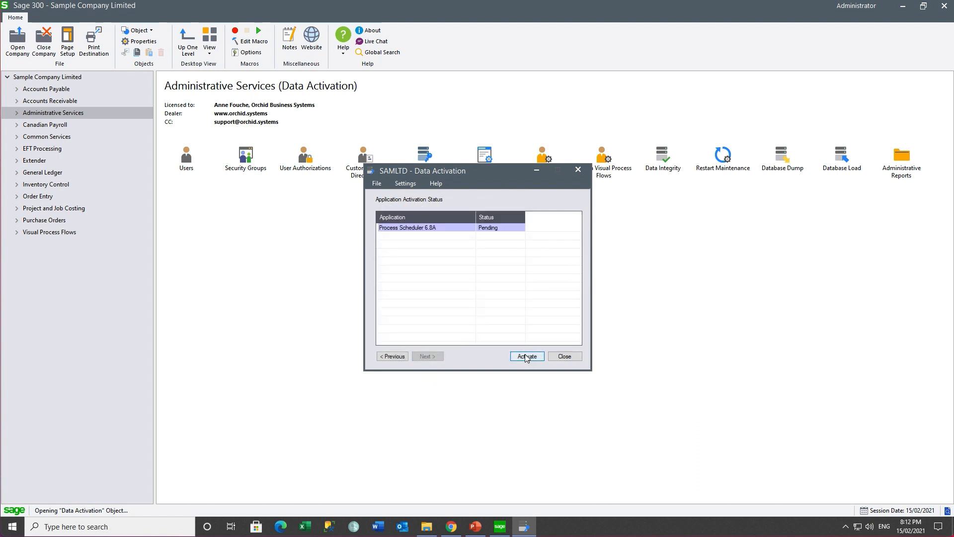
{"action": "left_click", "coordinate": [526, 357]}
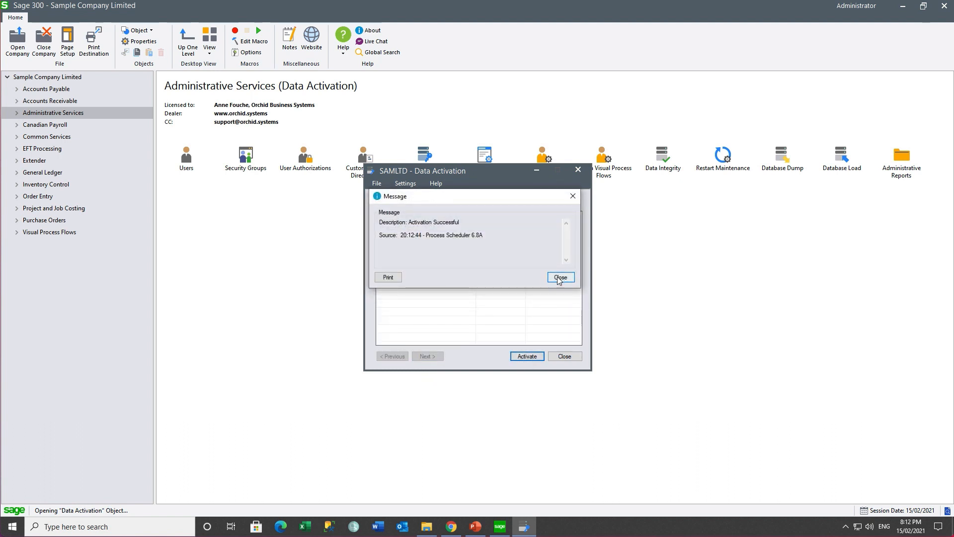
{"action": "left_click", "coordinate": [560, 277]}
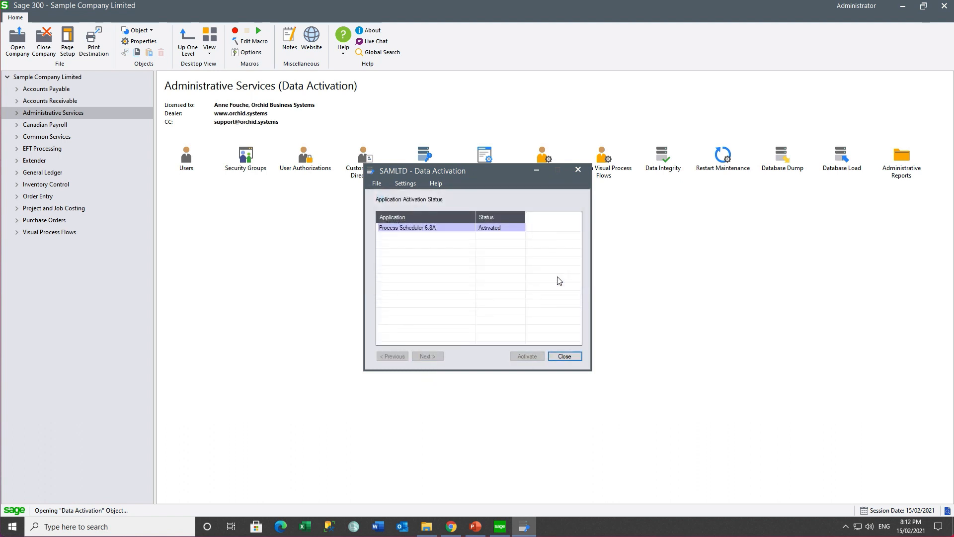
{"action": "left_click", "coordinate": [564, 356]}
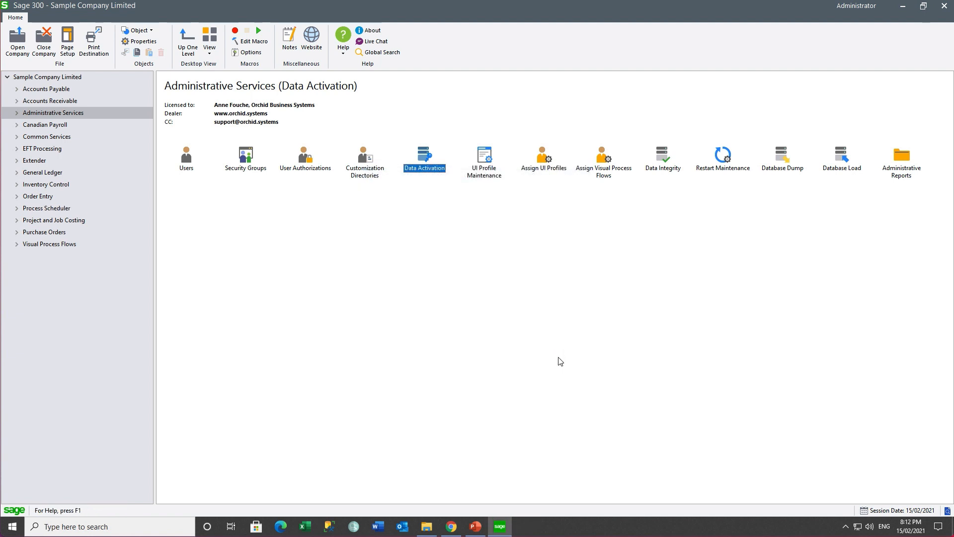
Expand Process Scheduler Setup and view its License details to check the registration
{"action": "left_click", "coordinate": [17, 208]}
{"action": "left_click", "coordinate": [42, 245]}
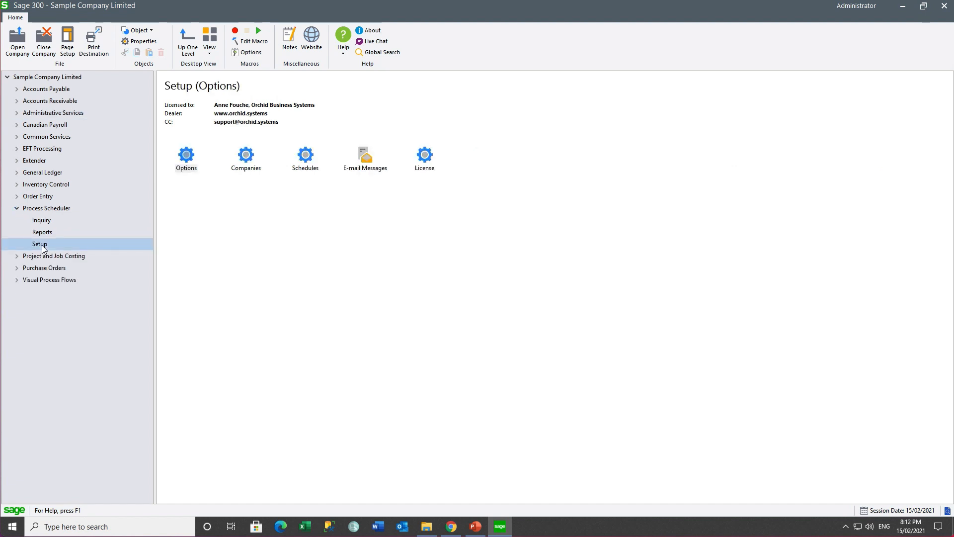
{"action": "double_click", "coordinate": [424, 158]}
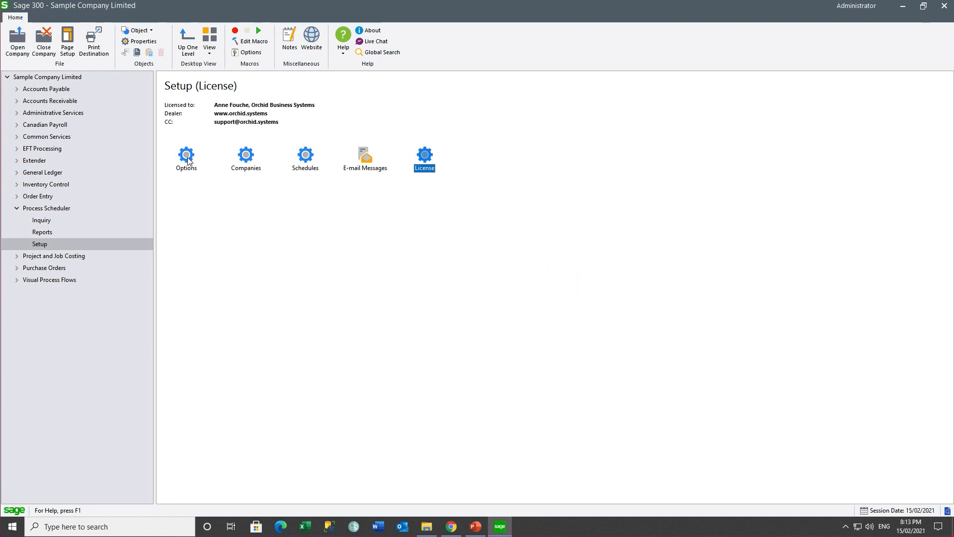
{"action": "left_click", "coordinate": [187, 156]}
Set the Process Scheduler processing Company ID to SAMLTD, save, and confirm the organization change
{"action": "double_click", "coordinate": [187, 157]}
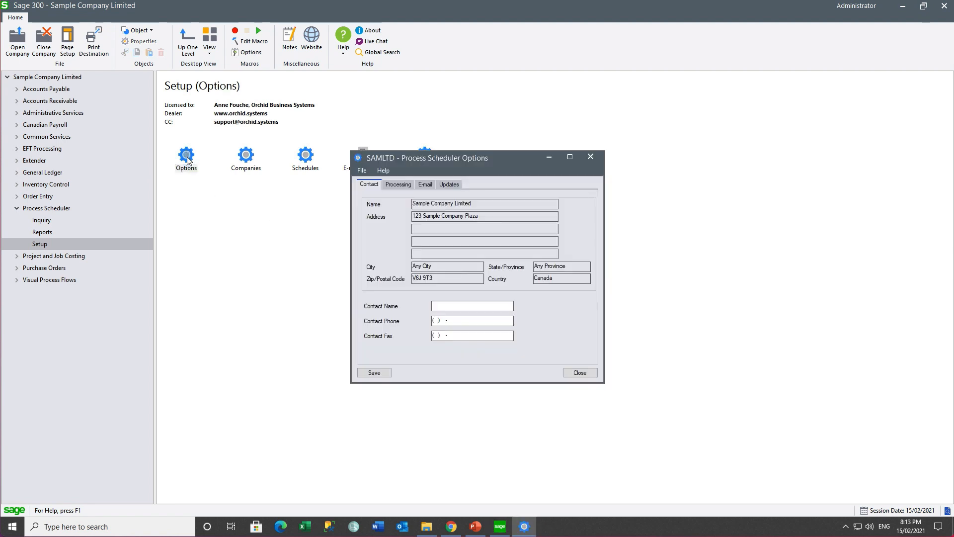
{"action": "left_click", "coordinate": [395, 186]}
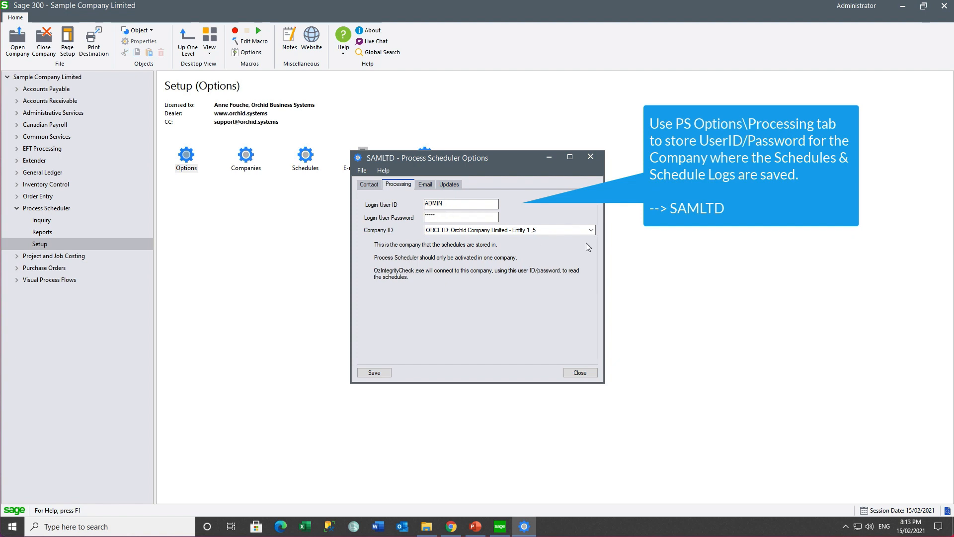
{"action": "left_click", "coordinate": [592, 232]}
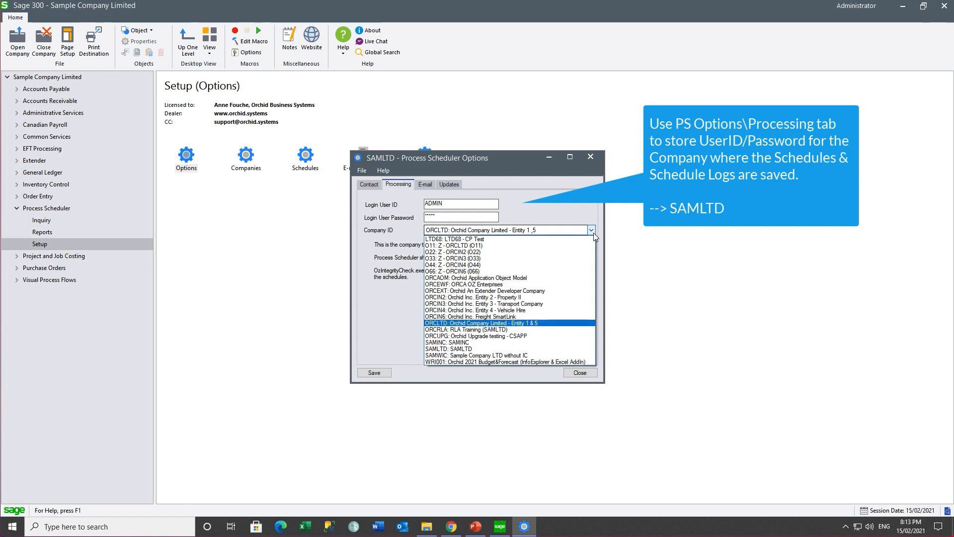
{"action": "left_click", "coordinate": [439, 349]}
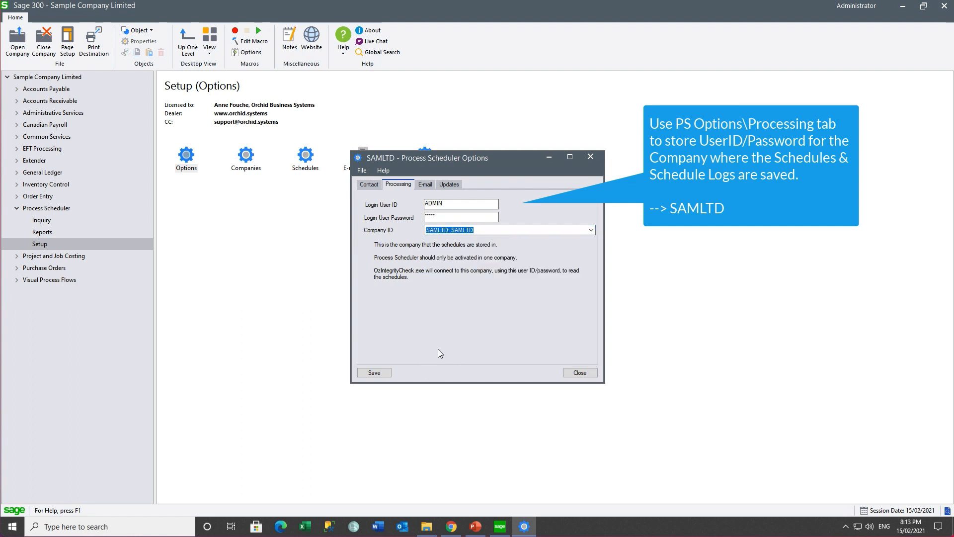
{"action": "left_click", "coordinate": [367, 374]}
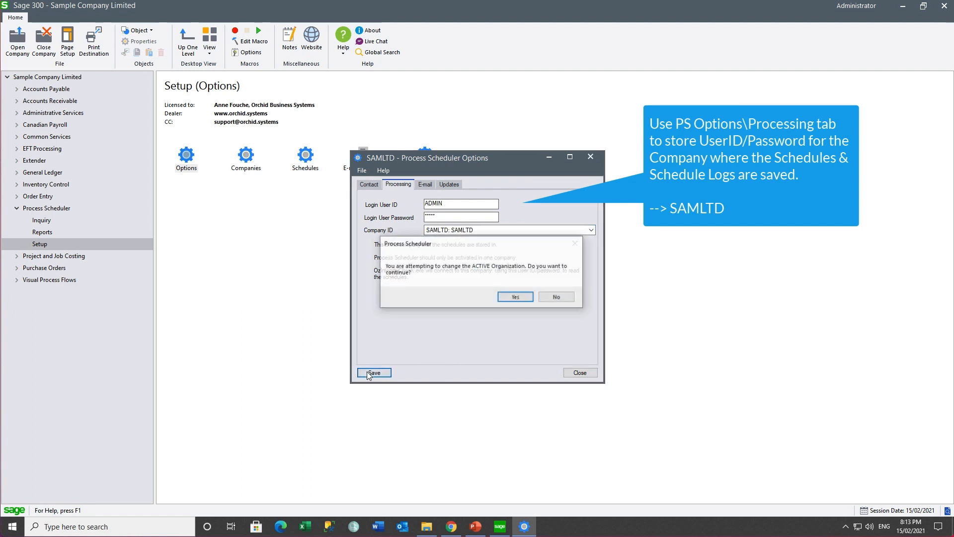
{"action": "left_click", "coordinate": [507, 298]}
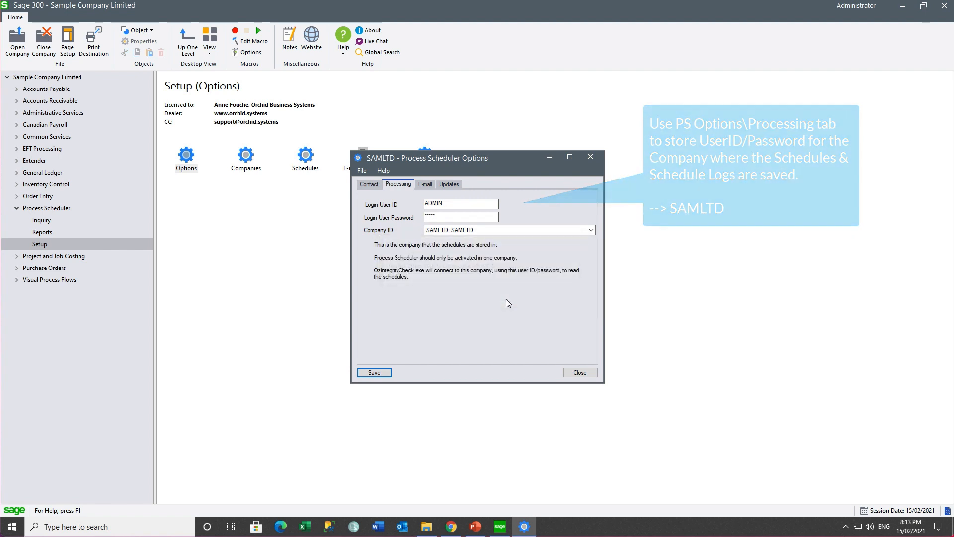
Send a test email to the user's address via smtp.gmail.com:587, then save the e-mail settings
{"action": "left_click", "coordinate": [423, 184]}
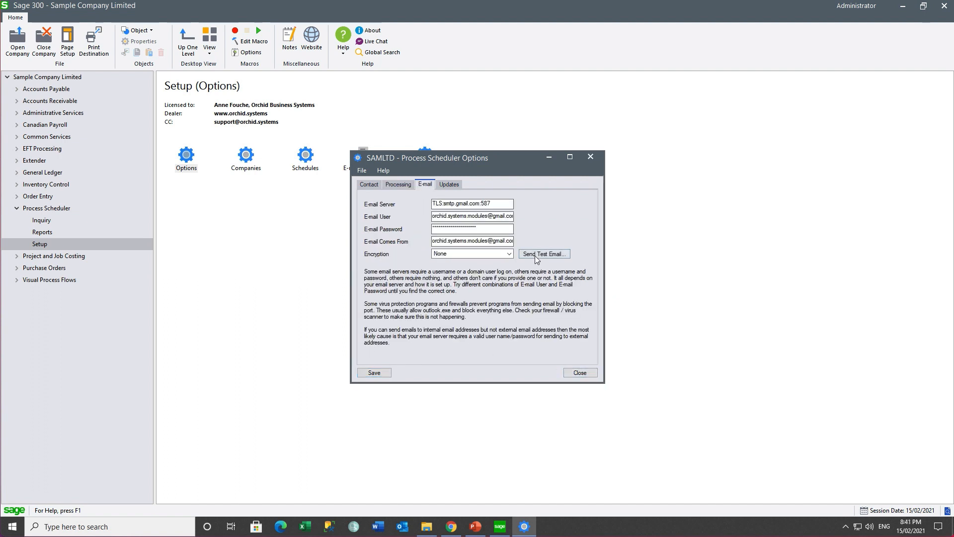
{"action": "left_click", "coordinate": [535, 255]}
{"action": "left_click", "coordinate": [206, 149]}
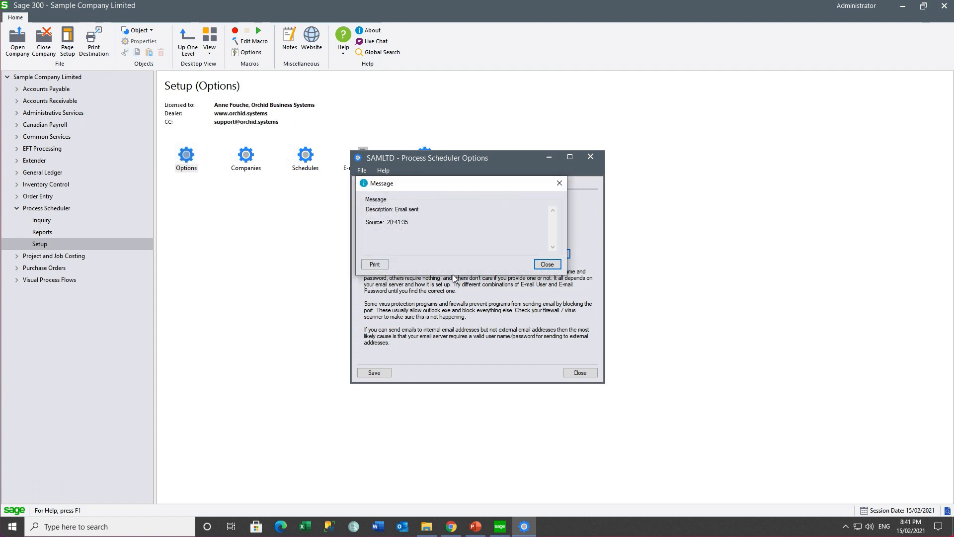
{"action": "left_click", "coordinate": [544, 266]}
{"action": "left_click", "coordinate": [374, 373]}
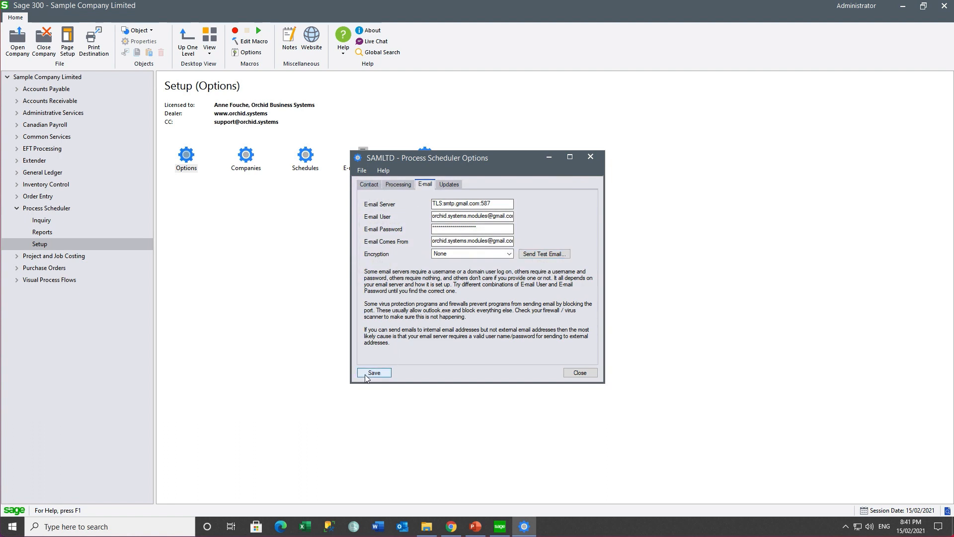
{"action": "left_click", "coordinate": [576, 372]}
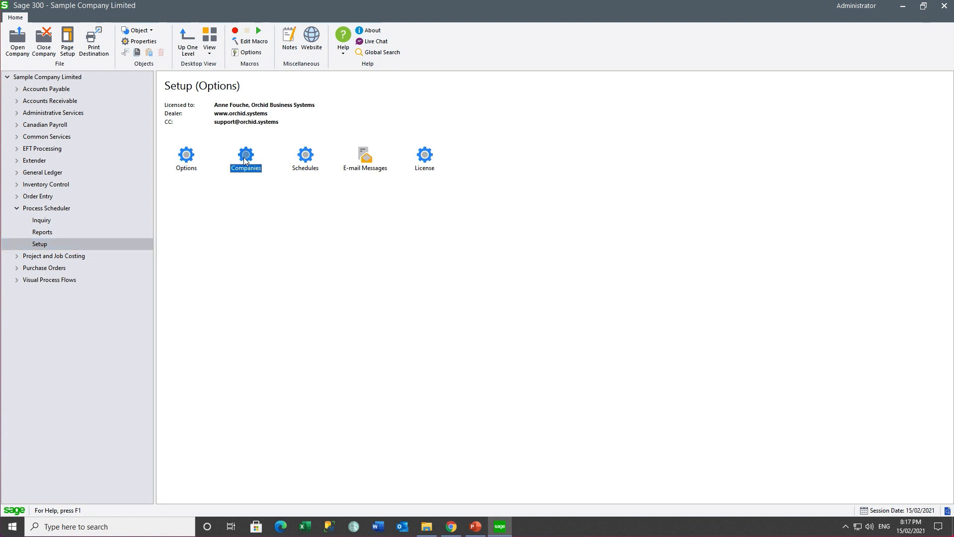
Add an ADMIN user ID and password login for company SAMLTD in Process Scheduler Companies
{"action": "double_click", "coordinate": [245, 158]}
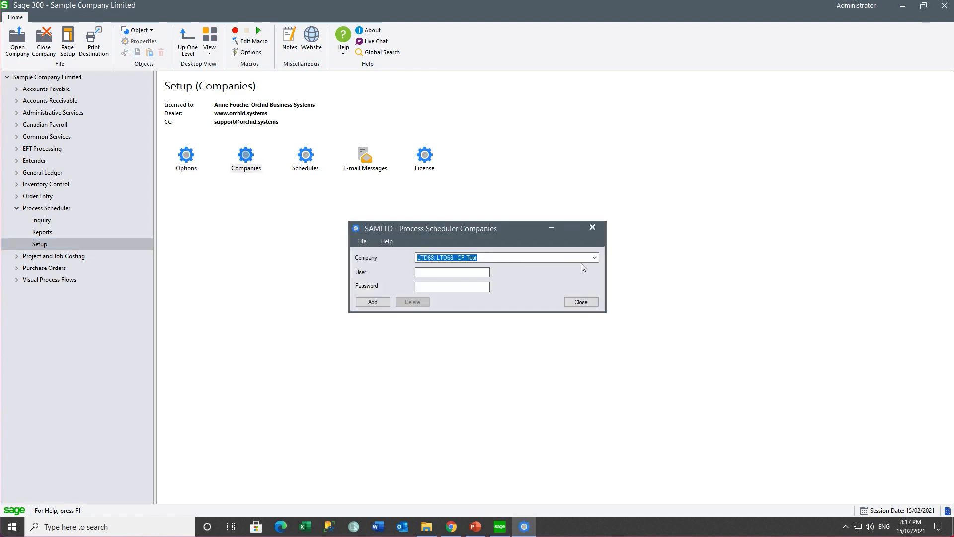
{"action": "left_click", "coordinate": [593, 257]}
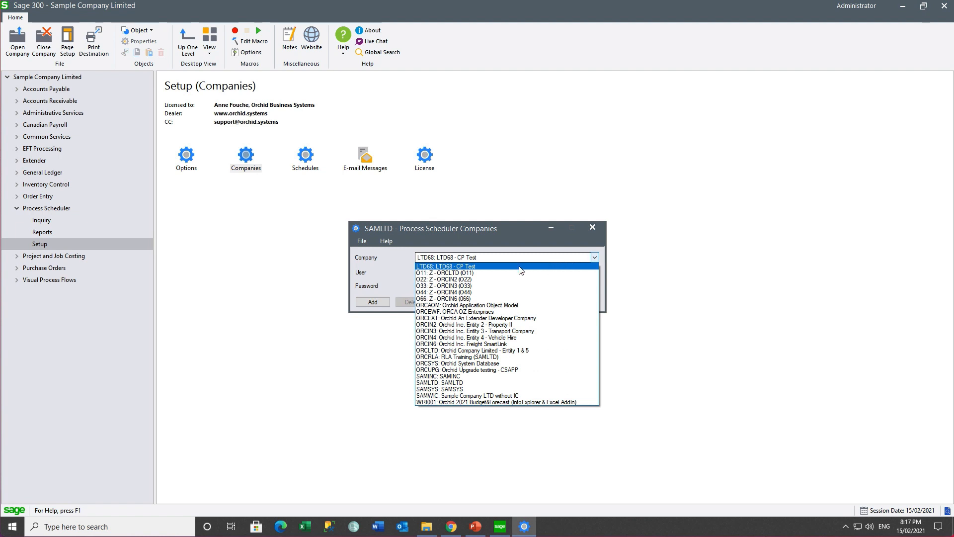
{"action": "left_click", "coordinate": [505, 272]}
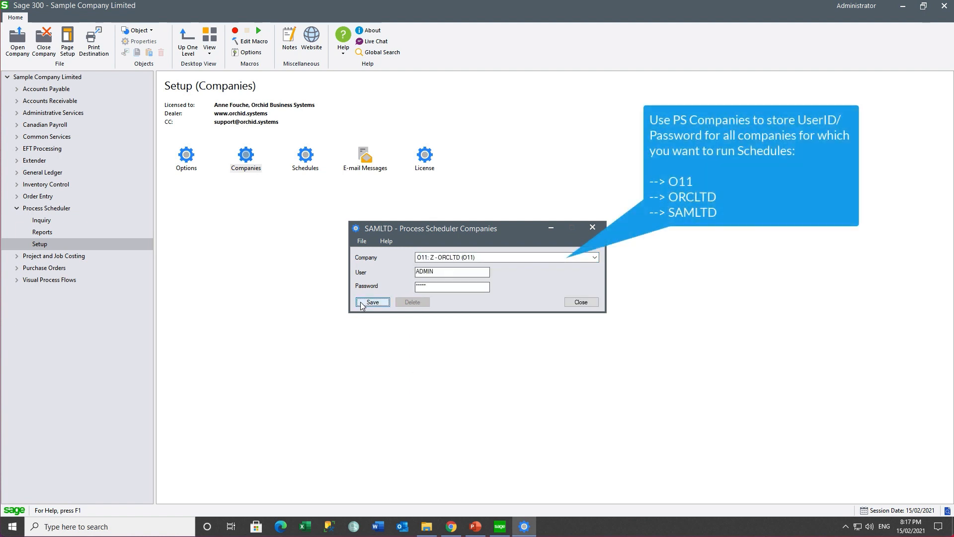
{"action": "left_click", "coordinate": [595, 258]}
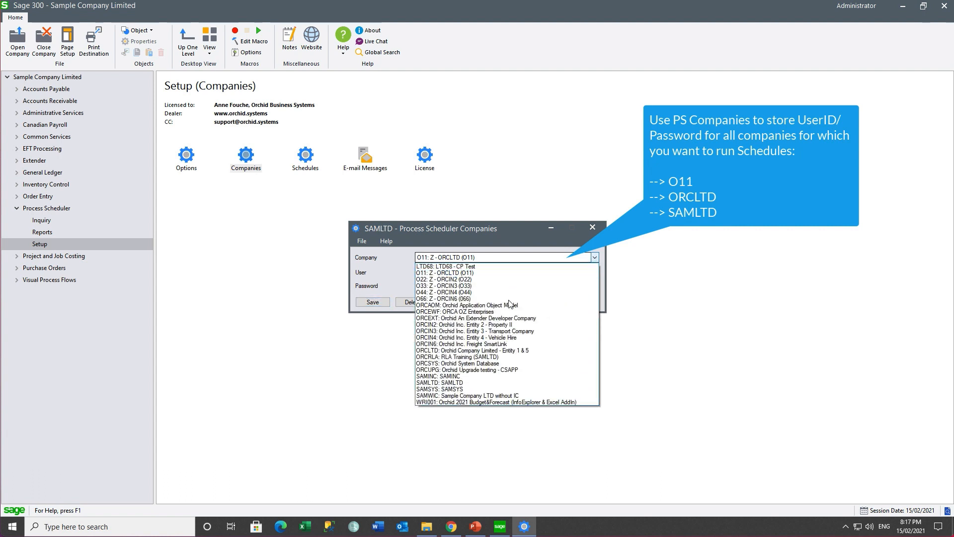
{"action": "left_click", "coordinate": [535, 350]}
{"action": "left_click", "coordinate": [447, 272]}
{"action": "type", "text": "ADMI"}
{"action": "left_click", "coordinate": [421, 272]}
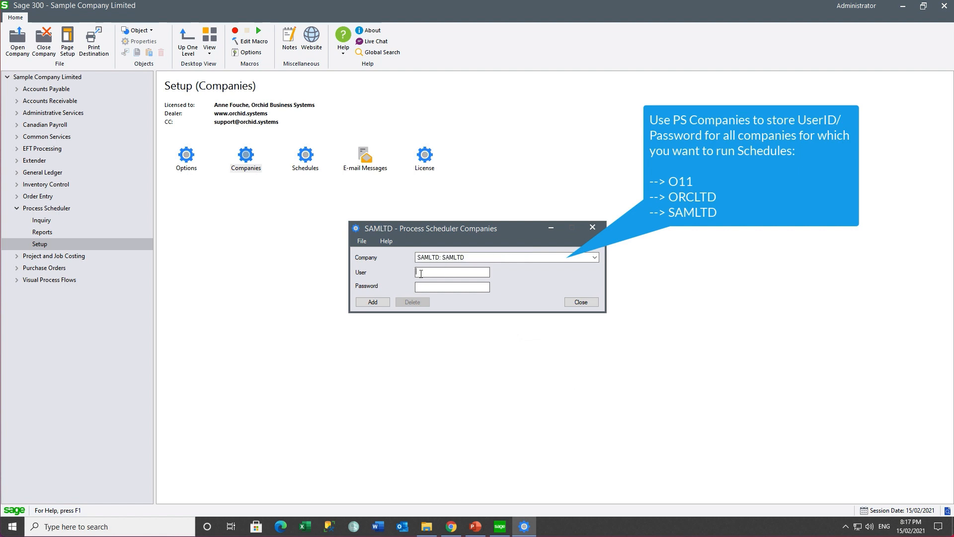
{"action": "type", "text": "ADMINADM"}
{"action": "left_click", "coordinate": [372, 303]}
{"action": "left_click", "coordinate": [581, 302]}
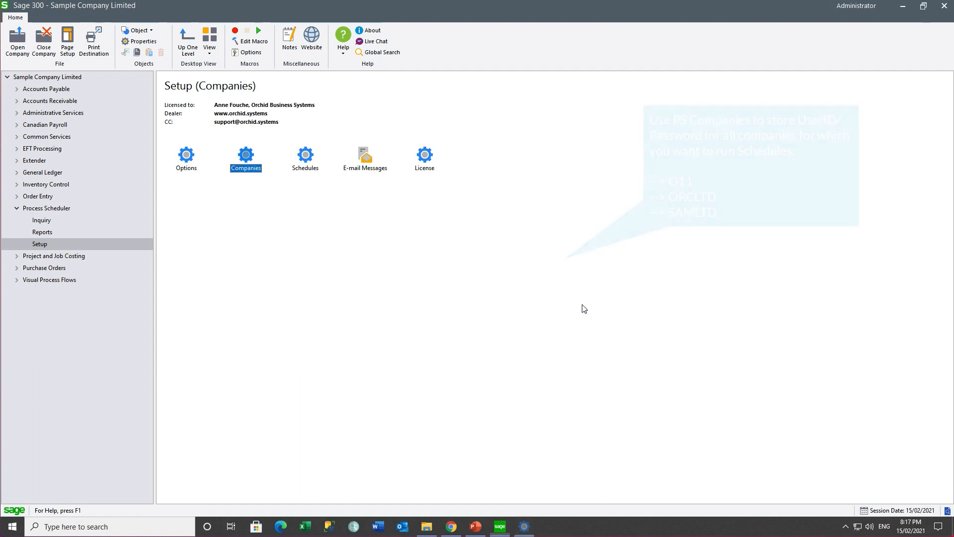
Start e-mail message SCHEDULERAN, described 'Schedule Ran', with subject 'This schedule ran :'
{"action": "double_click", "coordinate": [362, 166]}
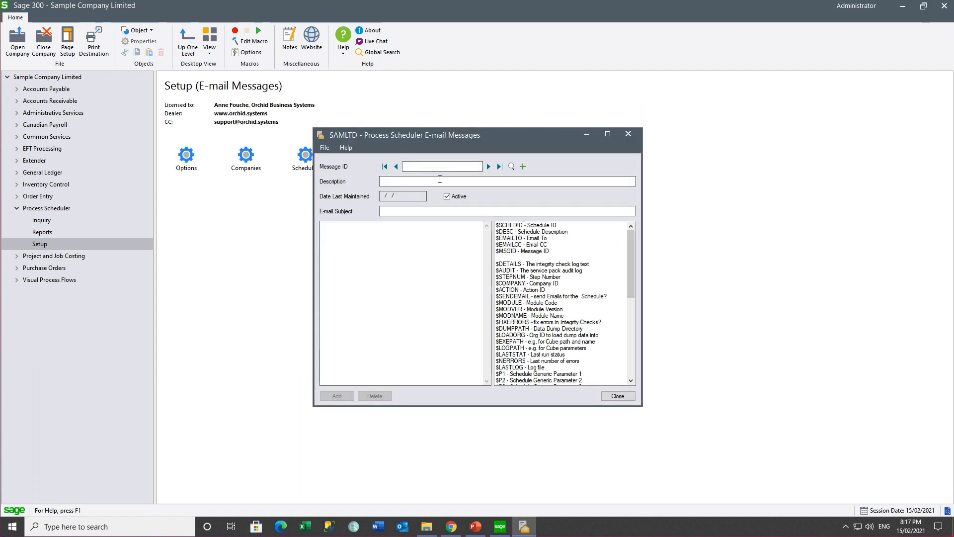
{"action": "type", "text": "SCHEDULERAN"}
{"action": "key", "text": "Tab"}
{"action": "type", "text": "Schedule Ran"}
{"action": "left_click", "coordinate": [395, 211]}
{"action": "type", "text": "This schedule ran :"}
Insert $SCHEDID, $DESC, $DETAILS, $STEPNUM and $COMPANY into the body, append $SCHEDID to the subject, and save
{"action": "double_click", "coordinate": [519, 226]}
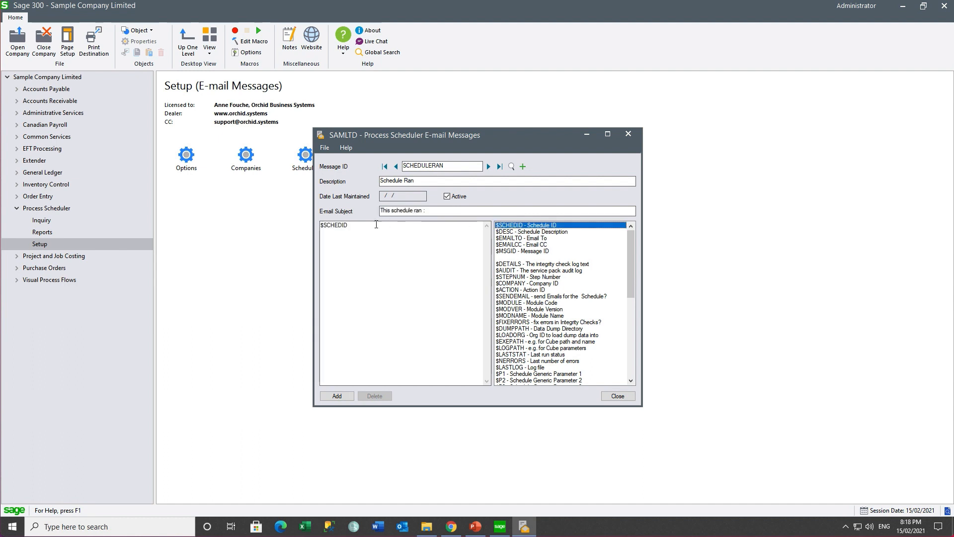
{"action": "double_click", "coordinate": [516, 232]}
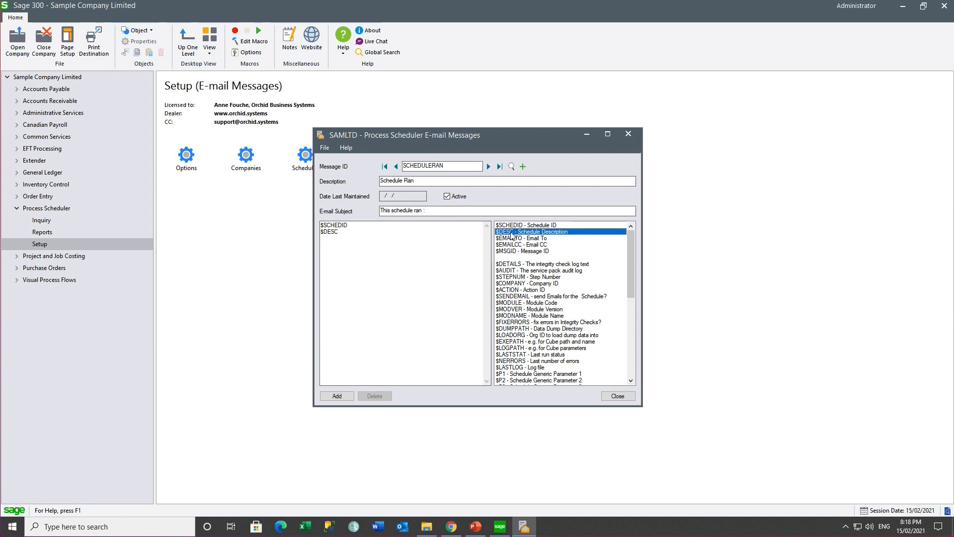
{"action": "double_click", "coordinate": [514, 264]}
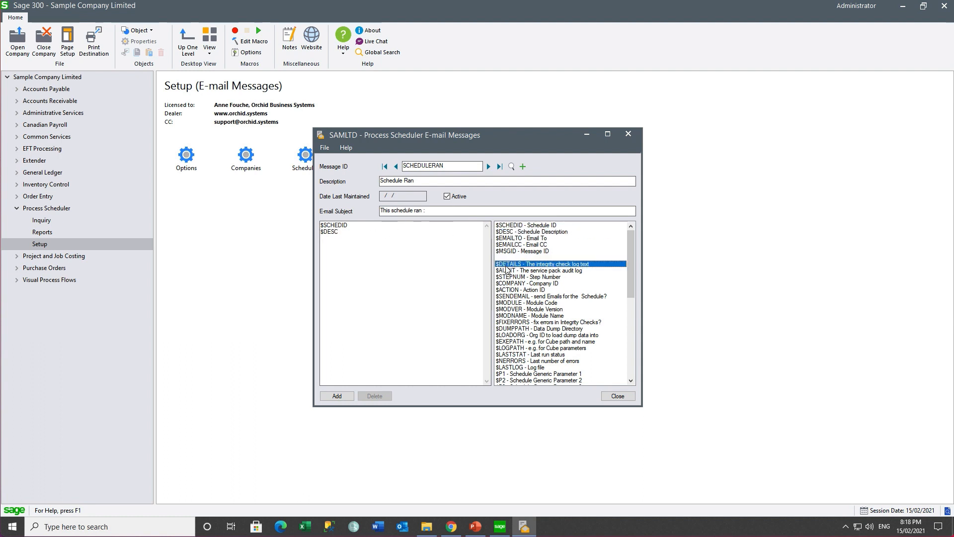
{"action": "double_click", "coordinate": [524, 277]}
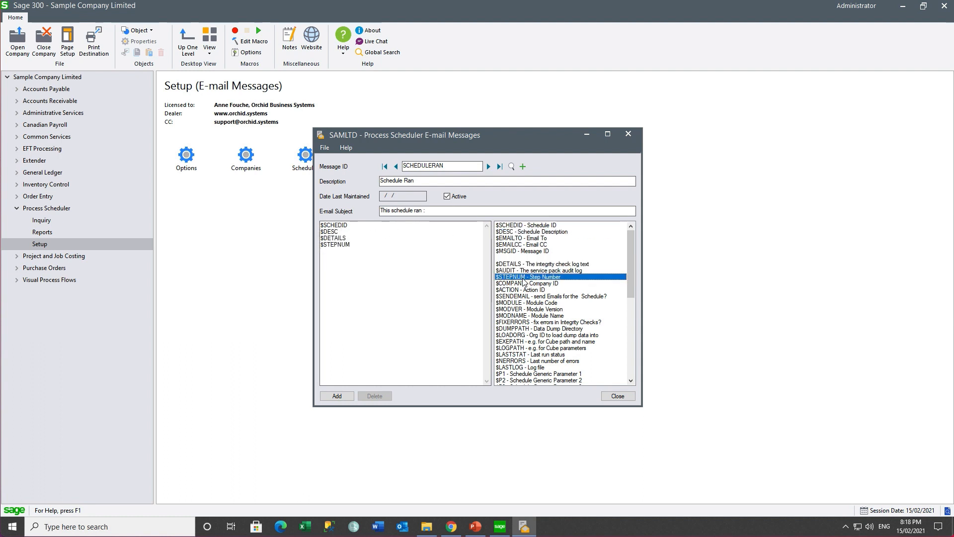
{"action": "left_click", "coordinate": [525, 284]}
{"action": "double_click", "coordinate": [525, 286]}
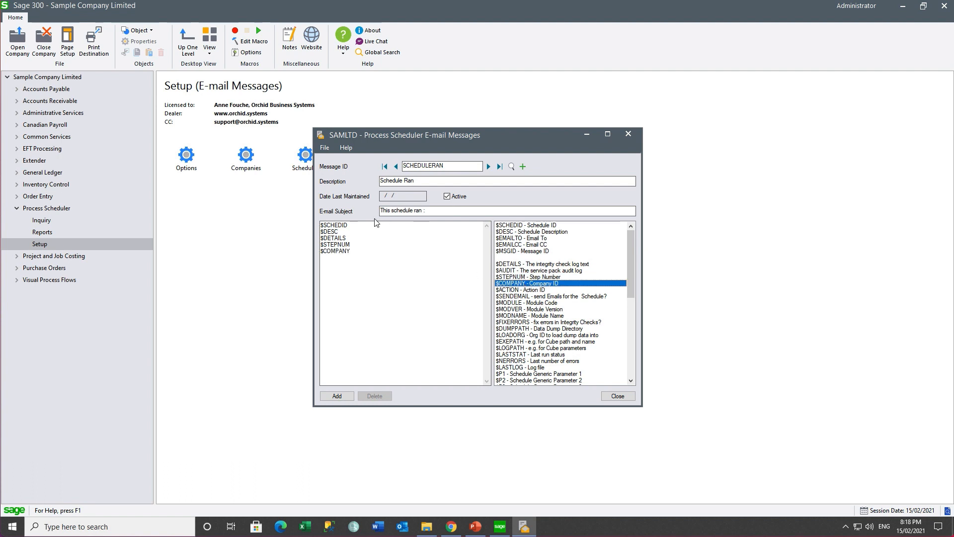
{"action": "left_click_drag", "start_coordinate": [348, 225], "coordinate": [290, 229]}
{"action": "key", "text": "ctrl+c"}
{"action": "left_click", "coordinate": [442, 212]}
{"action": "key", "text": "ctrl+v"}
{"action": "left_click", "coordinate": [337, 395]}
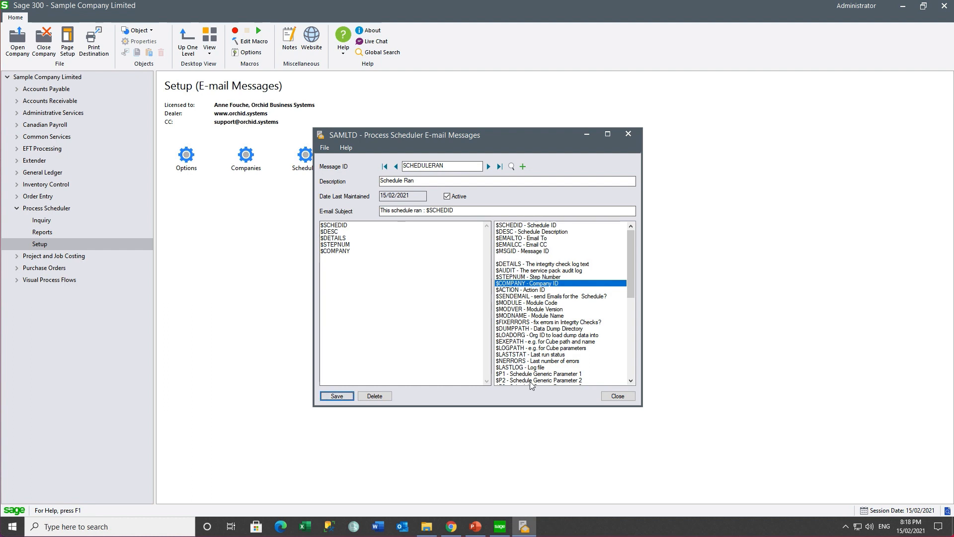
Create and save message SCHEDULEERROR with description 'Schedule Error'
{"action": "left_click", "coordinate": [451, 165]}
{"action": "key", "text": "BackSpace"}
{"action": "key", "text": "BackSpace"}
{"action": "key", "text": "BackSpace"}
{"action": "type", "text": "ERROR"}
{"action": "key", "text": "Tab"}
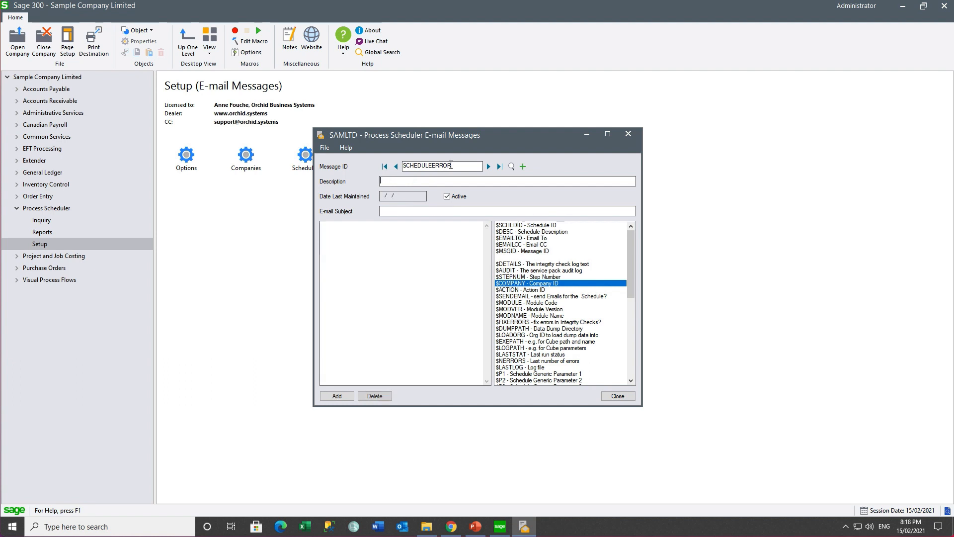
{"action": "type", "text": "Schedule Error"}
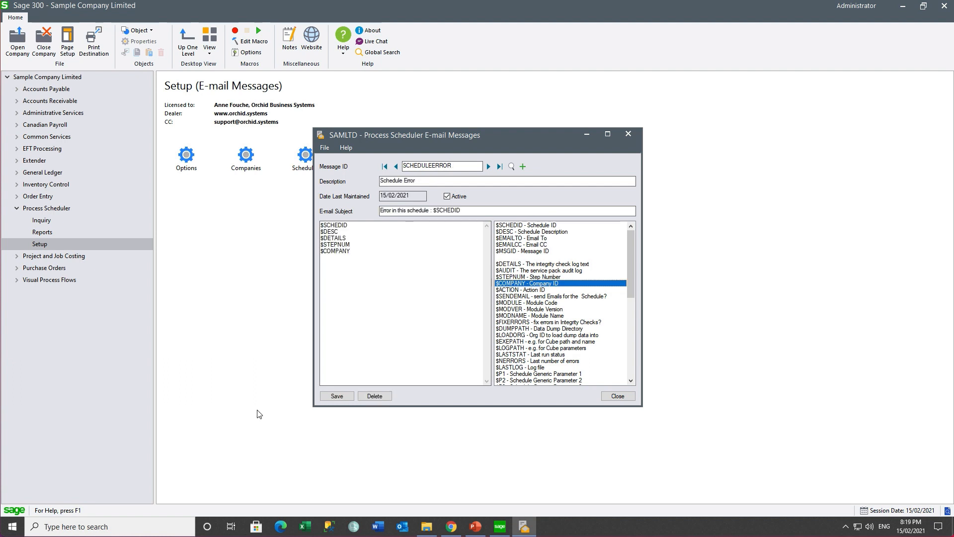
{"action": "left_click", "coordinate": [337, 396]}
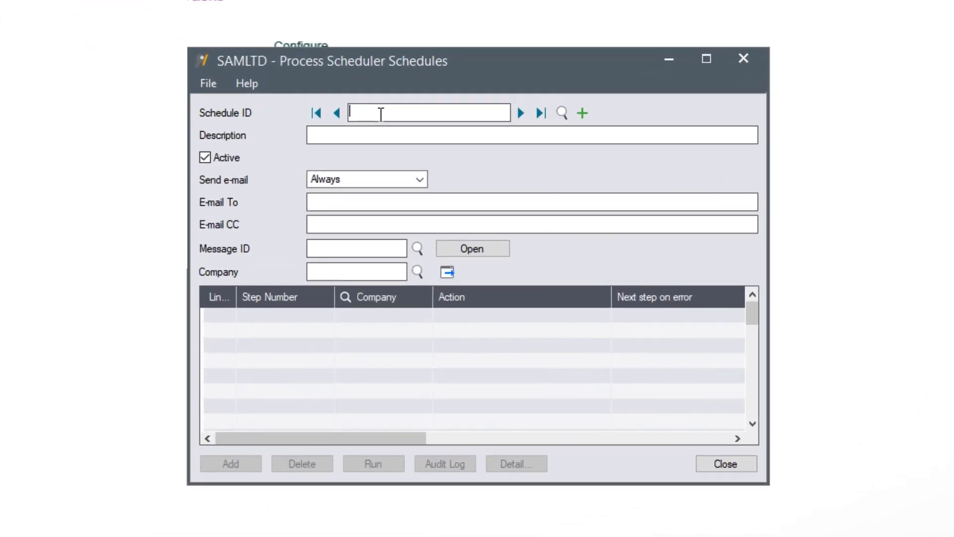
Create schedule DAYENDPOST, 'Day end and post system batches', always e-mailing the recipient address
{"action": "type", "text": "DAYENDPOST"}
{"action": "key", "text": "Tab"}
{"action": "type", "text": "Day end and "}
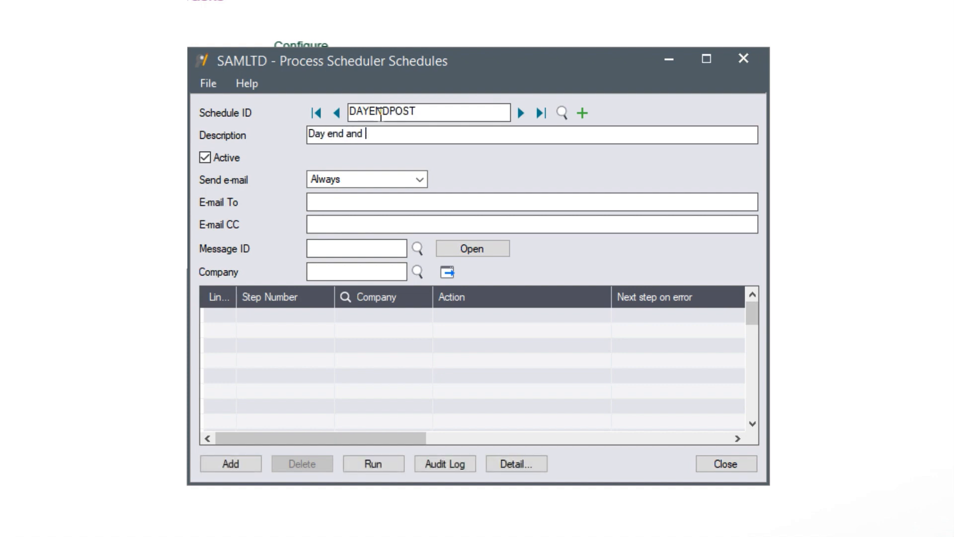
{"action": "type", "text": "post system batches"}
{"action": "key", "text": "Tab"}
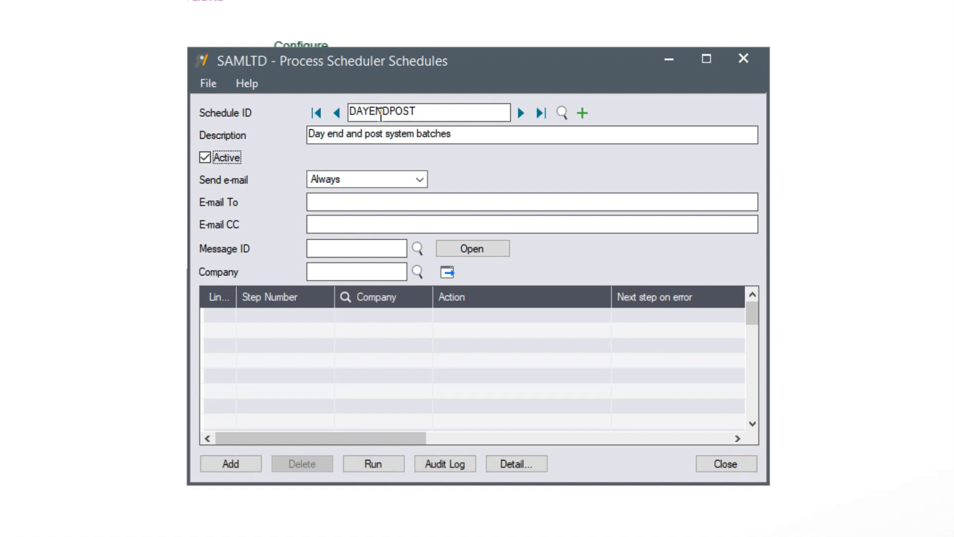
{"action": "left_click", "coordinate": [421, 180]}
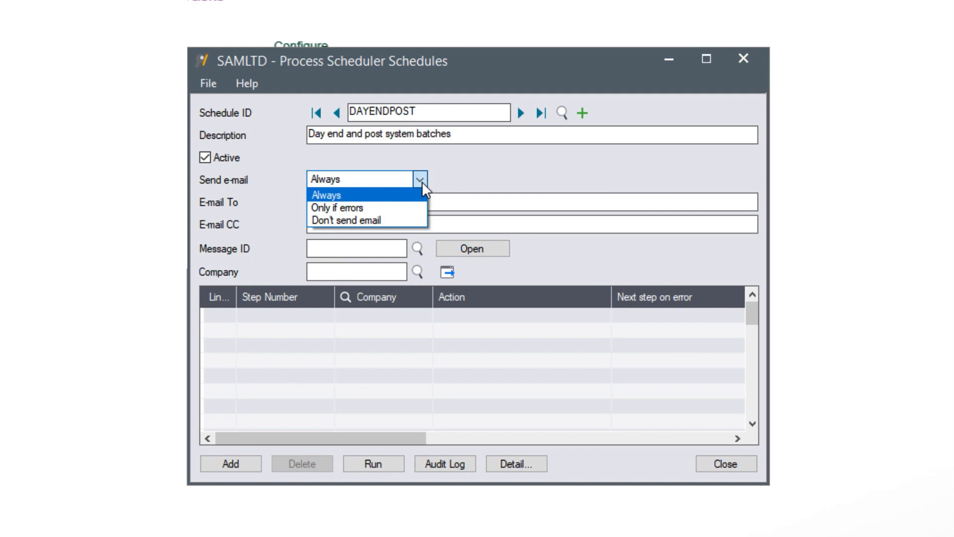
{"action": "left_click", "coordinate": [397, 196]}
{"action": "left_click", "coordinate": [371, 202]}
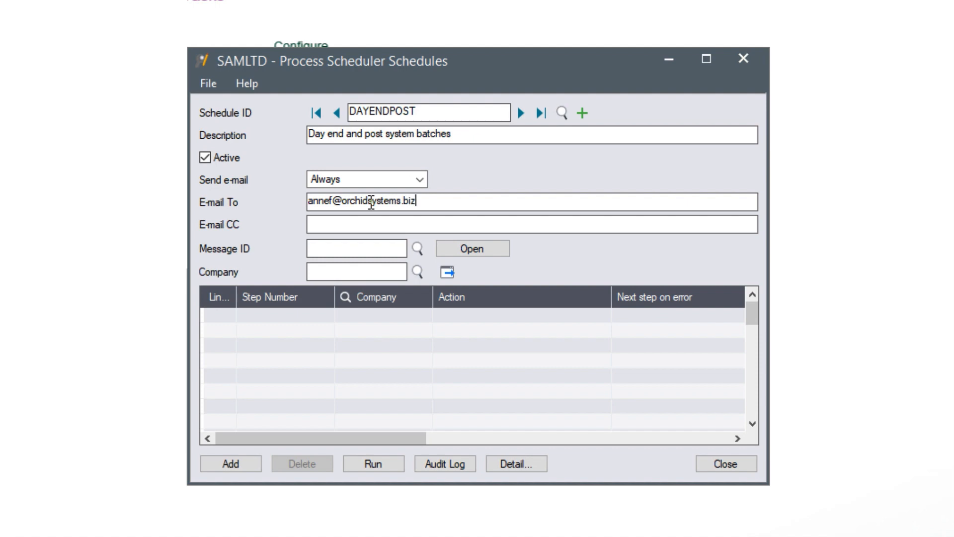
{"action": "key", "text": "Tab"}
Choose the SCHEDULERAN message and add step 1 for company O11, opening its details
{"action": "left_click", "coordinate": [417, 248]}
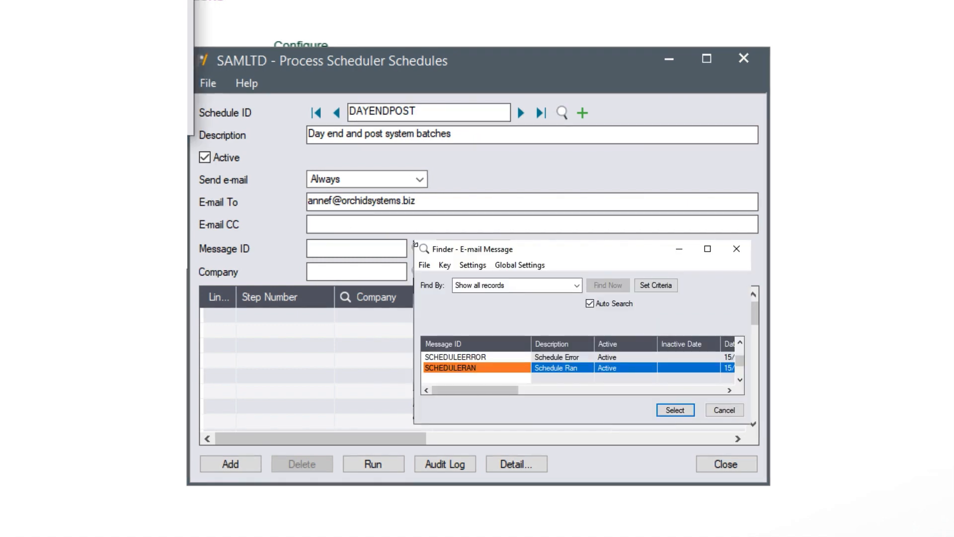
{"action": "key", "text": "Return"}
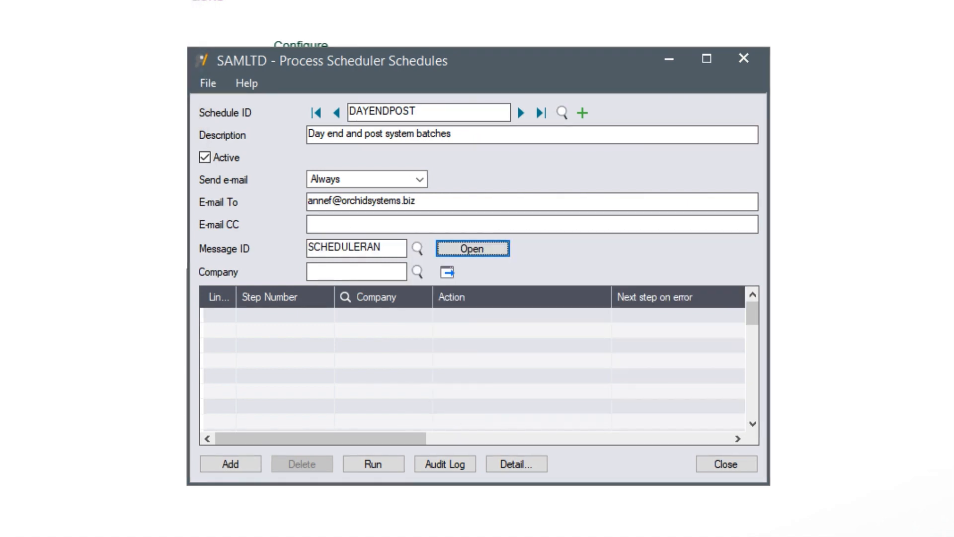
{"action": "left_click", "coordinate": [300, 312]}
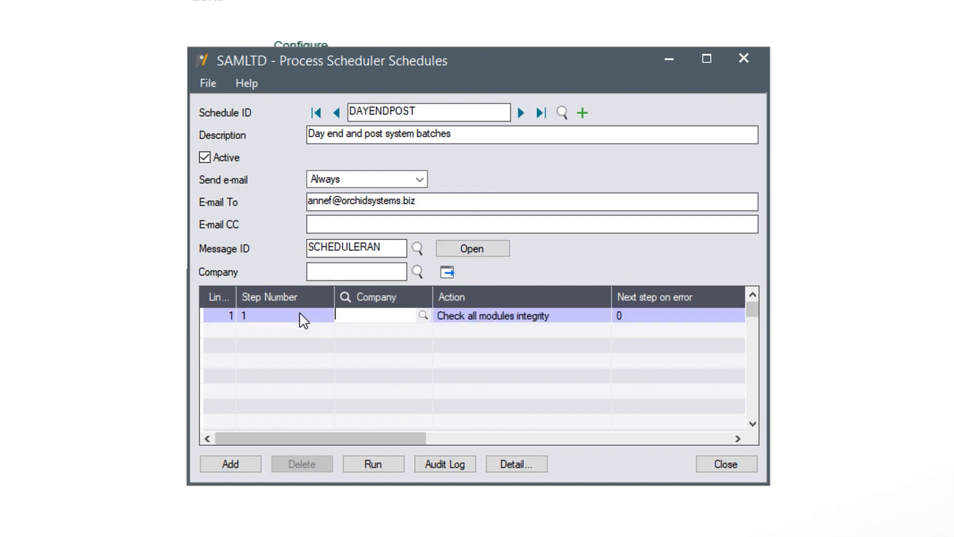
{"action": "type", "text": "O11"}
{"action": "key", "text": "Tab"}
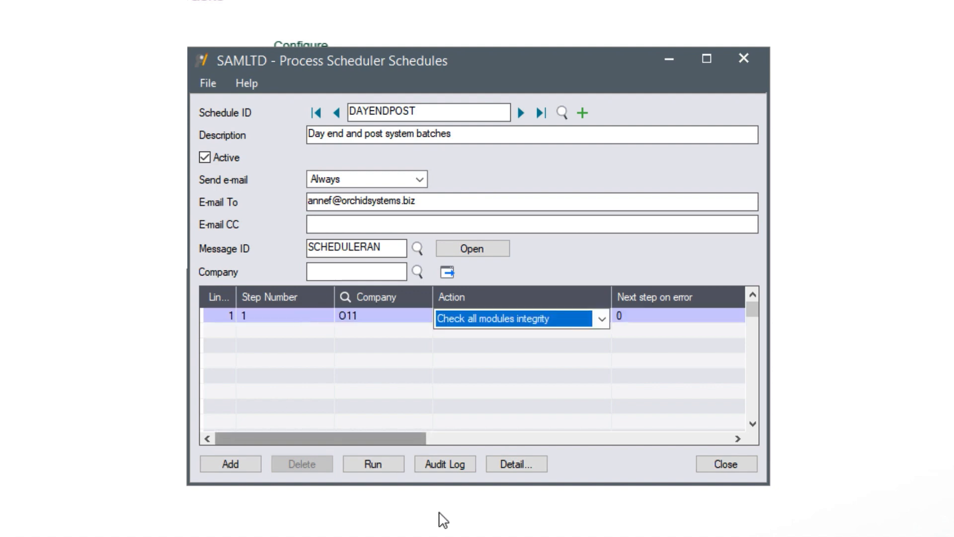
{"action": "left_click", "coordinate": [510, 465]}
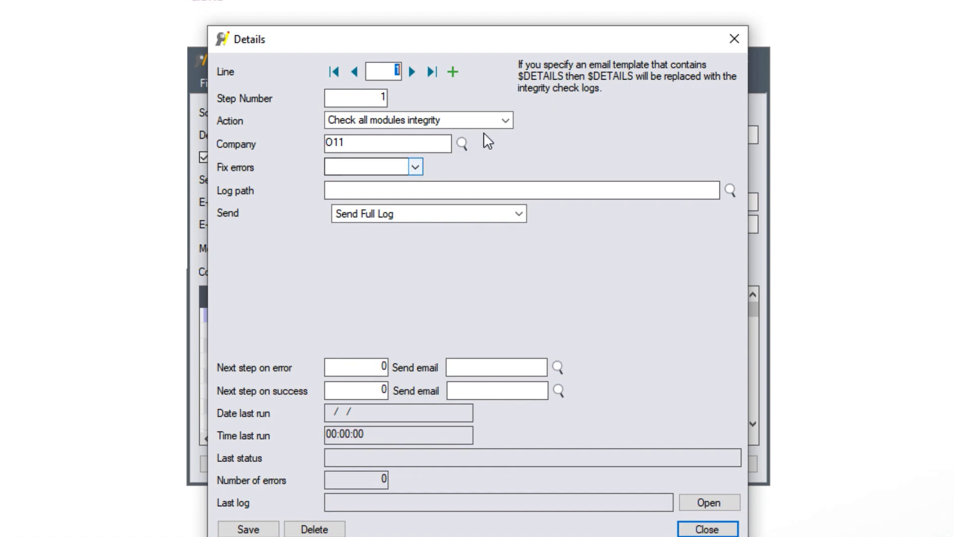
Make step 1 Run I/C day end with a log path, error step 10 with SCHEDULEERROR, success step 5, and save
{"action": "left_click", "coordinate": [506, 120]}
{"action": "left_click", "coordinate": [366, 288]}
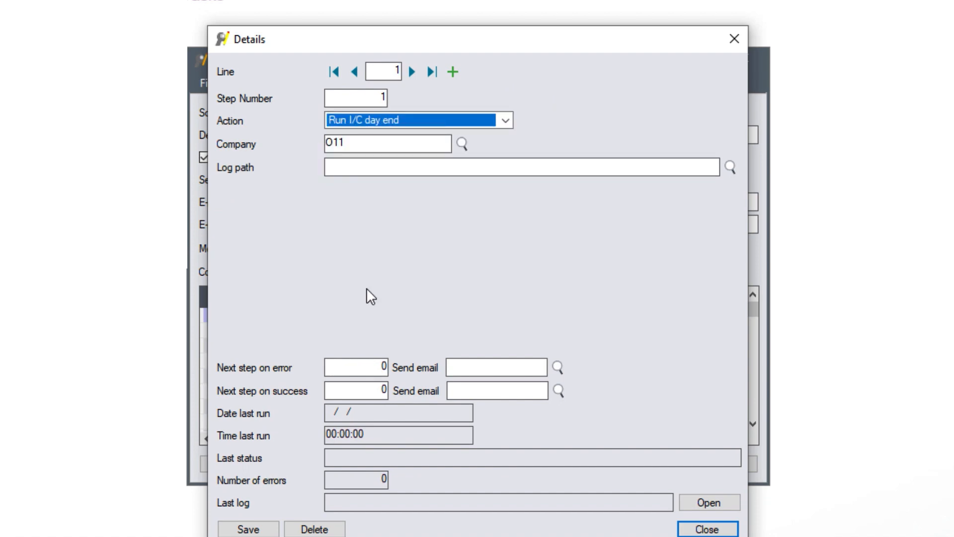
{"action": "left_click", "coordinate": [341, 166]}
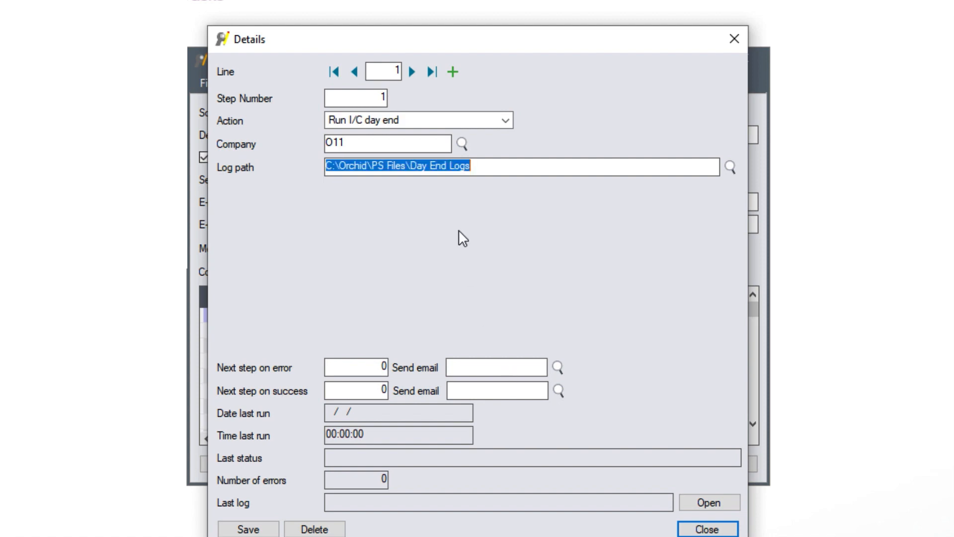
{"action": "left_click", "coordinate": [387, 366]}
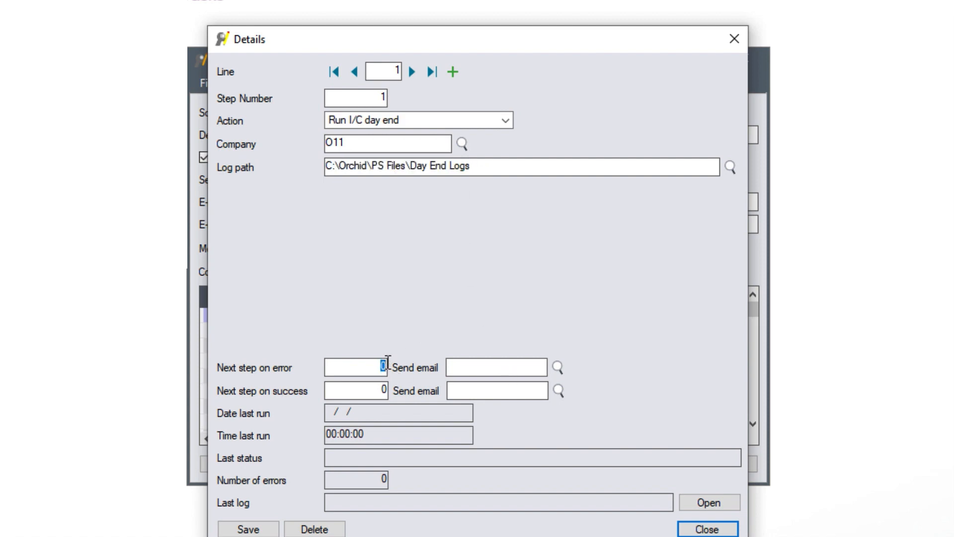
{"action": "type", "text": "10"}
{"action": "left_click", "coordinate": [557, 367]}
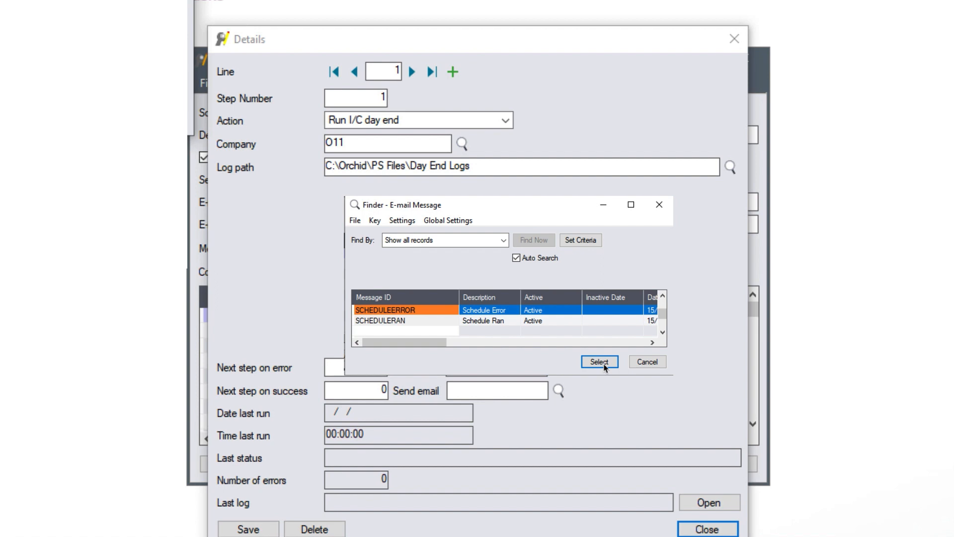
{"action": "left_click", "coordinate": [600, 362]}
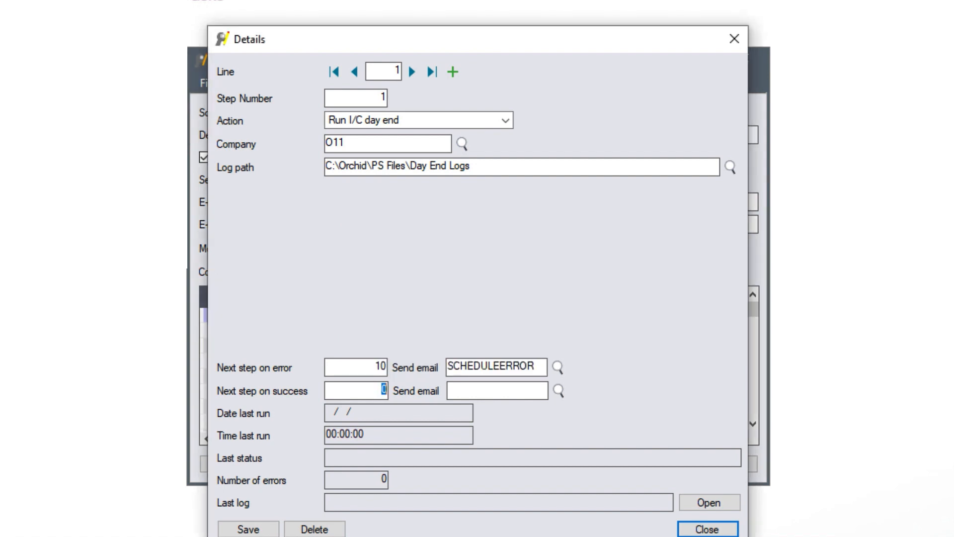
{"action": "type", "text": "5"}
{"action": "key", "text": "Tab"}
{"action": "left_click", "coordinate": [246, 528]}
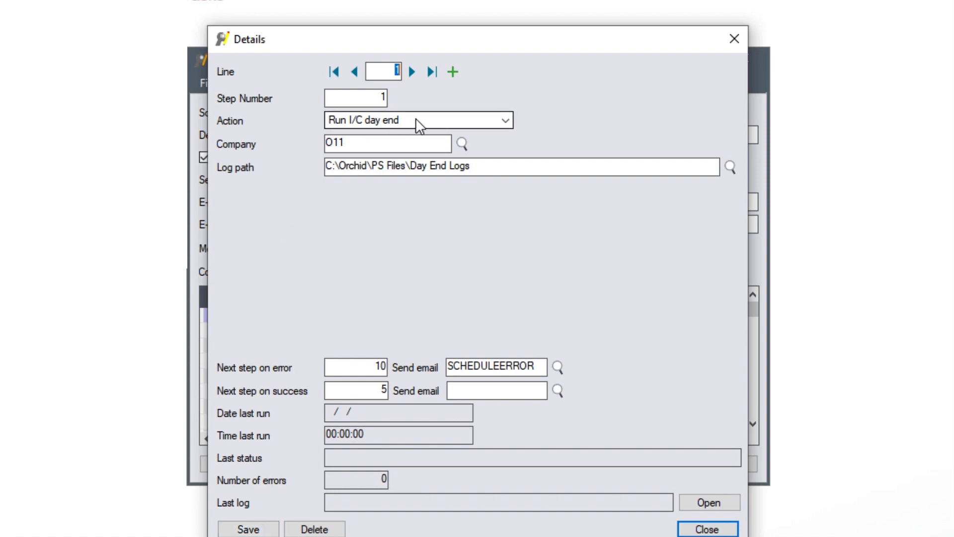
{"action": "left_click", "coordinate": [454, 73]}
{"action": "left_click", "coordinate": [377, 98]}
Add step 5 posting all system batches for company O11
{"action": "type", "text": "5"}
{"action": "key", "text": "Tab"}
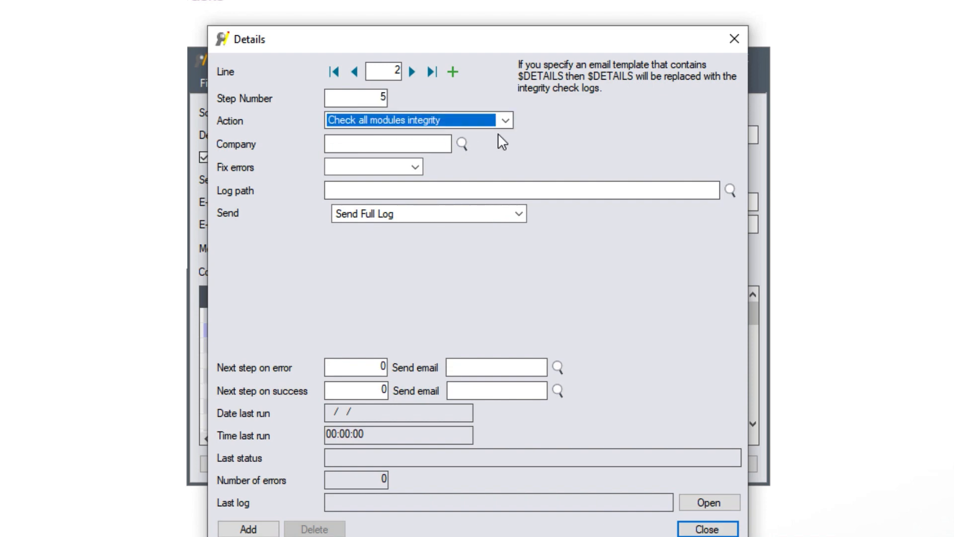
{"action": "left_click", "coordinate": [504, 120]}
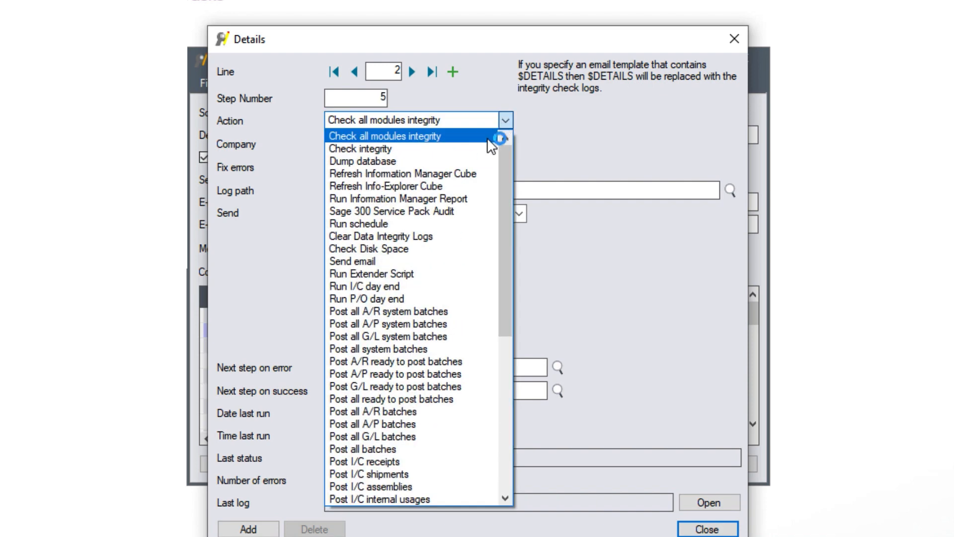
{"action": "left_click", "coordinate": [412, 349]}
{"action": "left_click", "coordinate": [403, 141]}
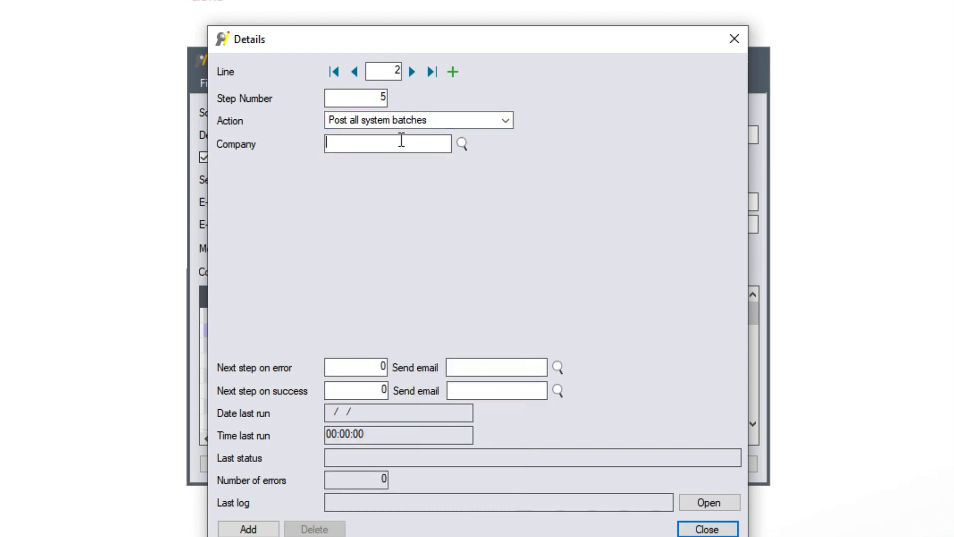
{"action": "type", "text": "011"}
{"action": "key", "text": "Tab"}
Send step 5 to step 15 on error with SCHEDULEERROR and to 15 on success, then close details
{"action": "type", "text": "15"}
{"action": "left_click", "coordinate": [558, 367]}
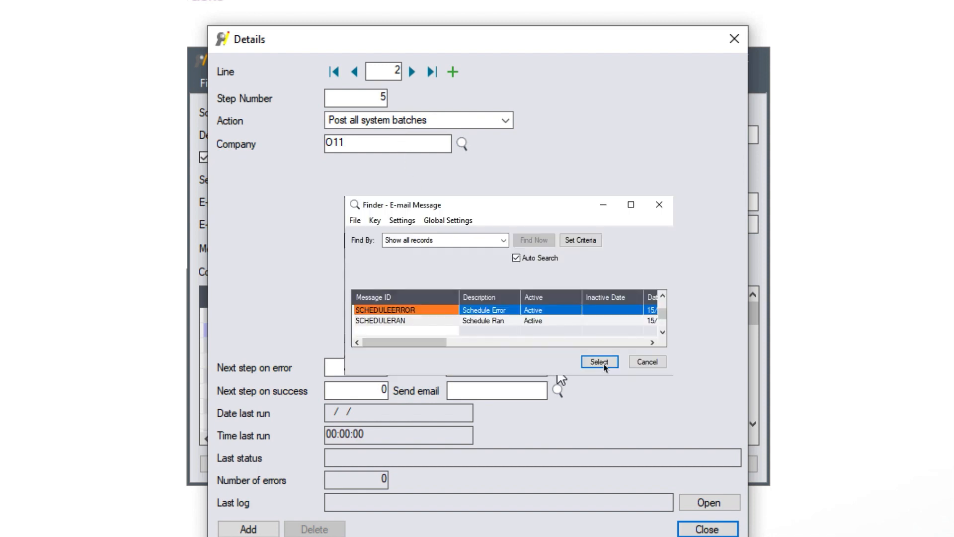
{"action": "left_click", "coordinate": [602, 365]}
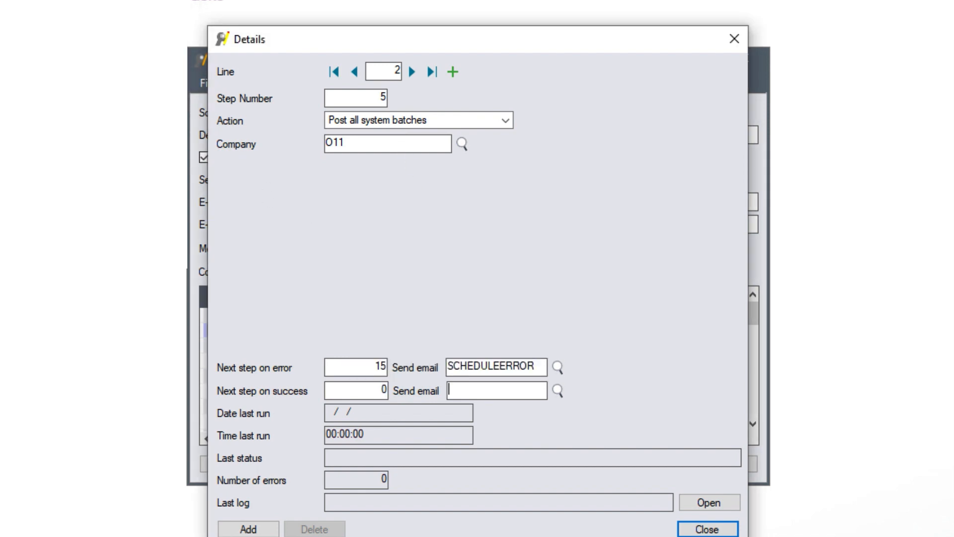
{"action": "double_click", "coordinate": [368, 395]}
{"action": "type", "text": "15"}
{"action": "key", "text": "Tab"}
{"action": "key", "text": "Escape"}
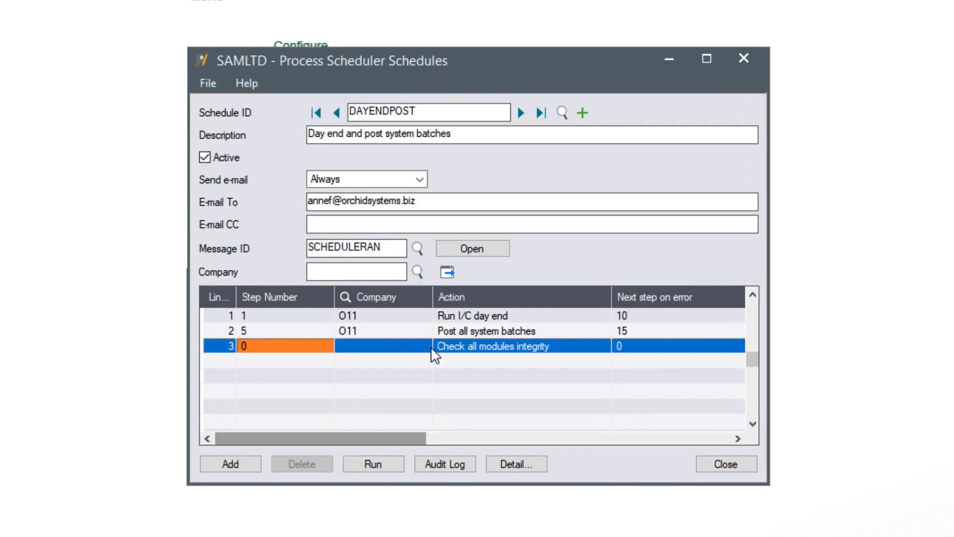
Enter line 3 as step 10 for company ORCLTD
{"action": "left_click", "coordinate": [269, 347]}
{"action": "type", "text": "10"}
{"action": "key", "text": "Tab"}
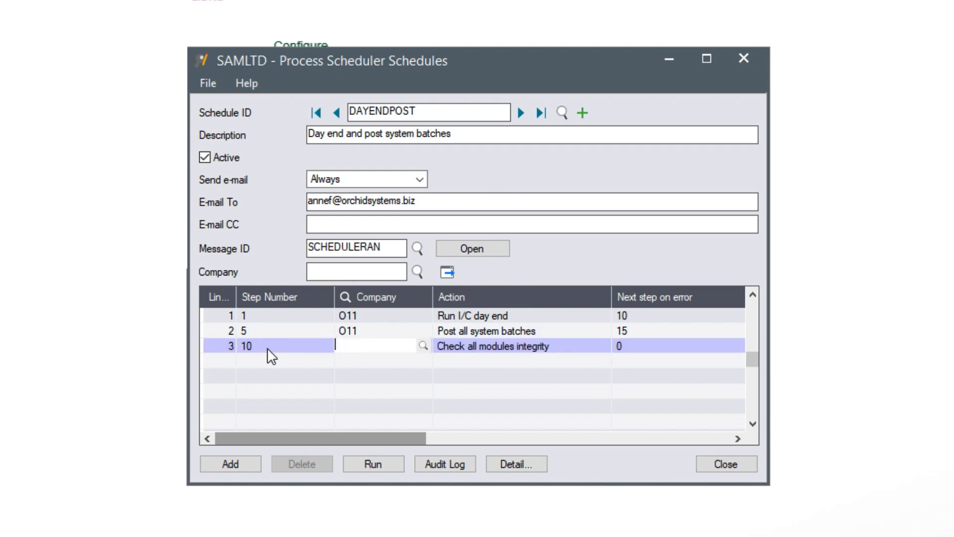
{"action": "type", "text": "ORCLTD"}
{"action": "key", "text": "Tab"}
{"action": "key", "text": "r"}
{"action": "key", "text": "Down"}
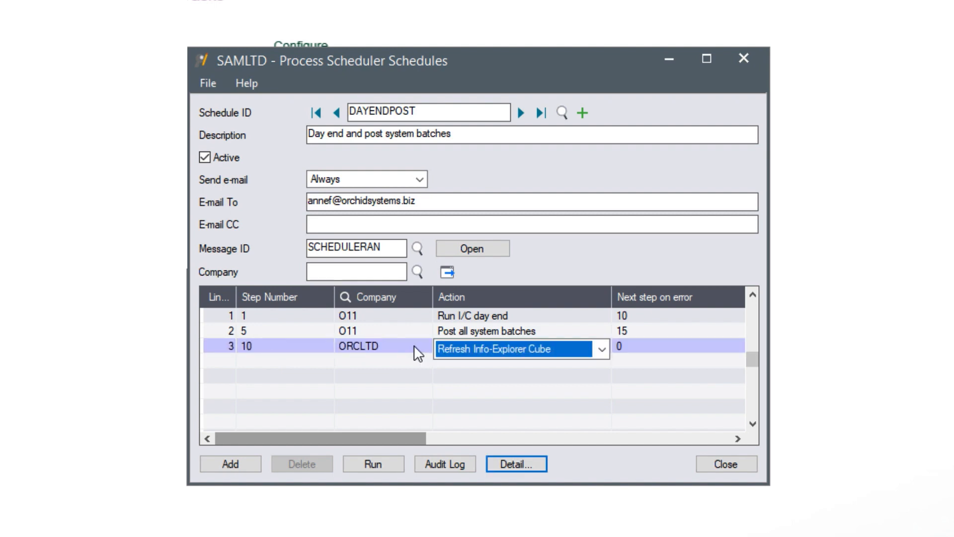
{"action": "key", "text": "Down"}
Set step 10 to Run I/C day end with the Day End Logs log path
{"action": "key", "text": "F9"}
{"action": "left_click", "coordinate": [502, 118]}
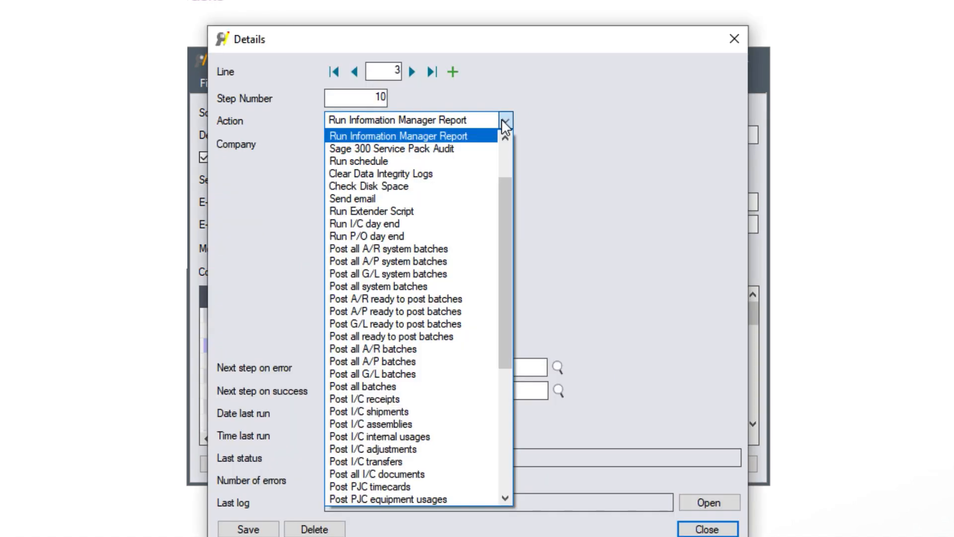
{"action": "left_click", "coordinate": [410, 224]}
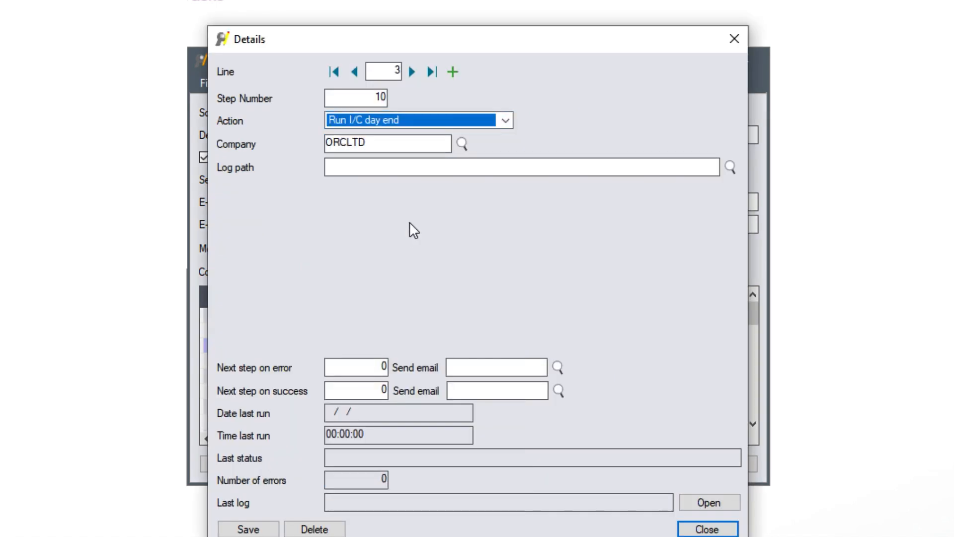
{"action": "left_click", "coordinate": [371, 170]}
{"action": "type", "text": "C:\\Orchid\\PS Files\\Day End Logs"}
{"action": "left_click_drag", "start_coordinate": [485, 166], "coordinate": [318, 167]}
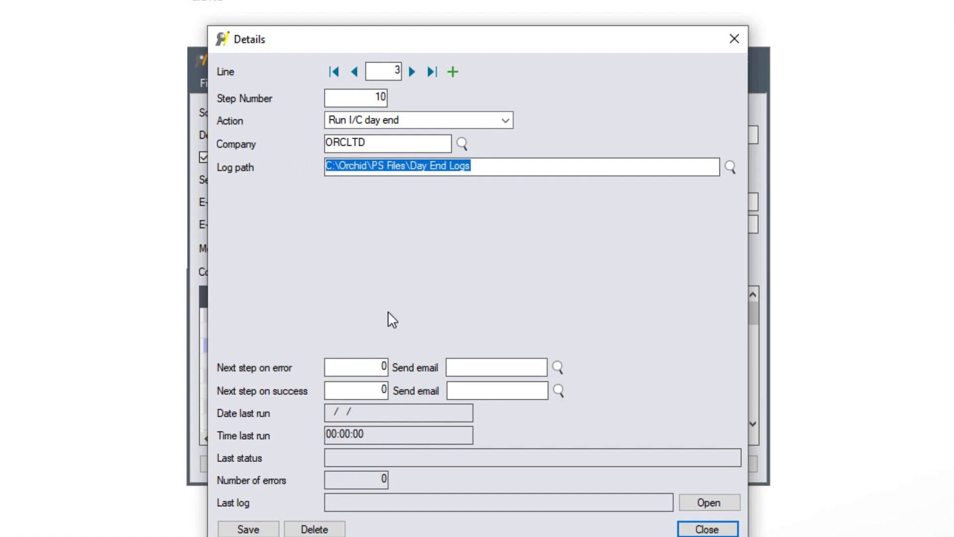
Give step 10 error step 20 with SCHEDULEERROR and success step 15, and save its details
{"action": "left_click_drag", "start_coordinate": [376, 368], "coordinate": [391, 364]}
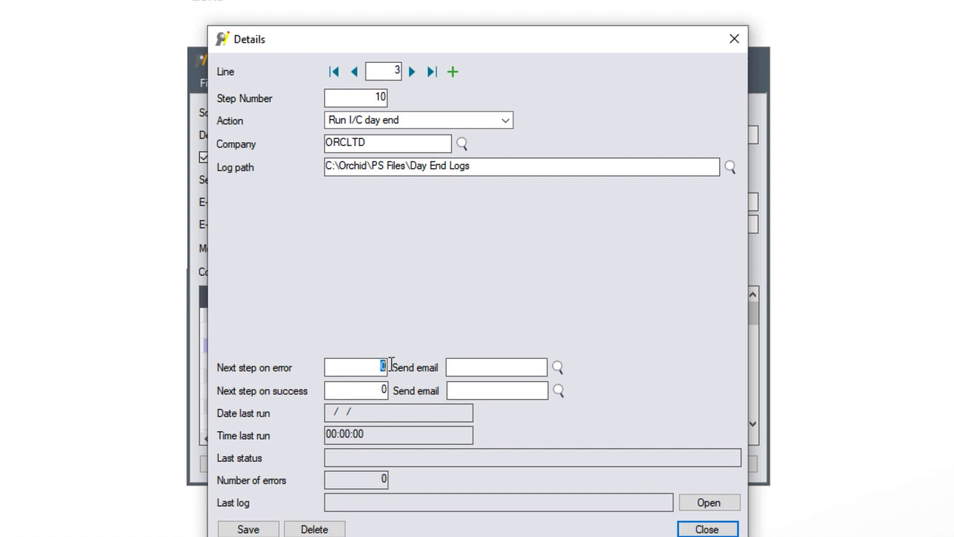
{"action": "type", "text": "20"}
{"action": "key", "text": "Tab"}
{"action": "left_click", "coordinate": [558, 368]}
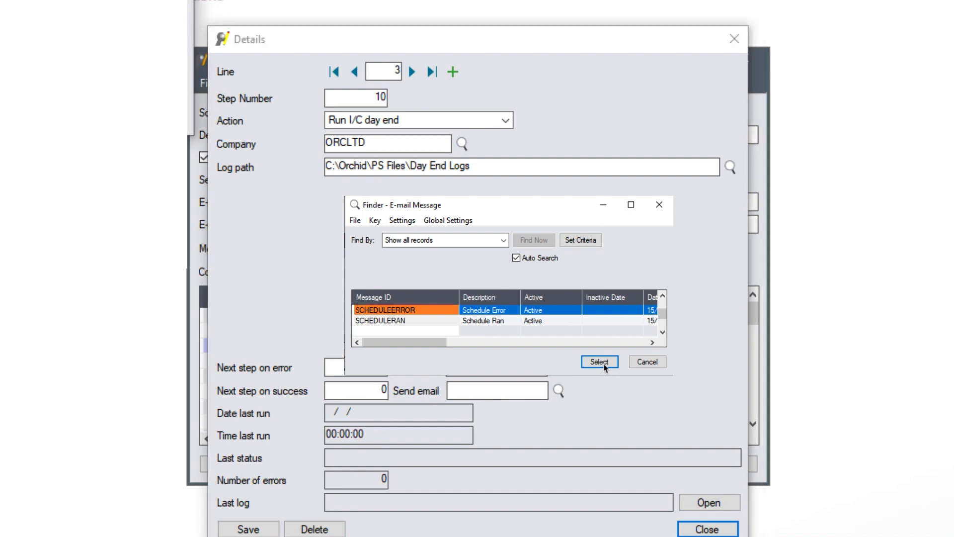
{"action": "left_click", "coordinate": [600, 362]}
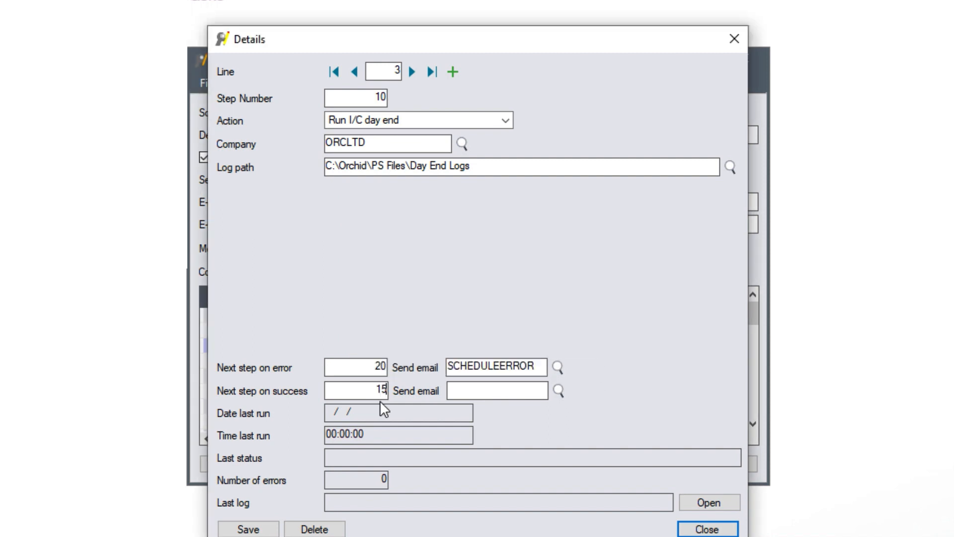
{"action": "key", "text": "Tab"}
{"action": "left_click", "coordinate": [248, 528]}
{"action": "left_click", "coordinate": [453, 70]}
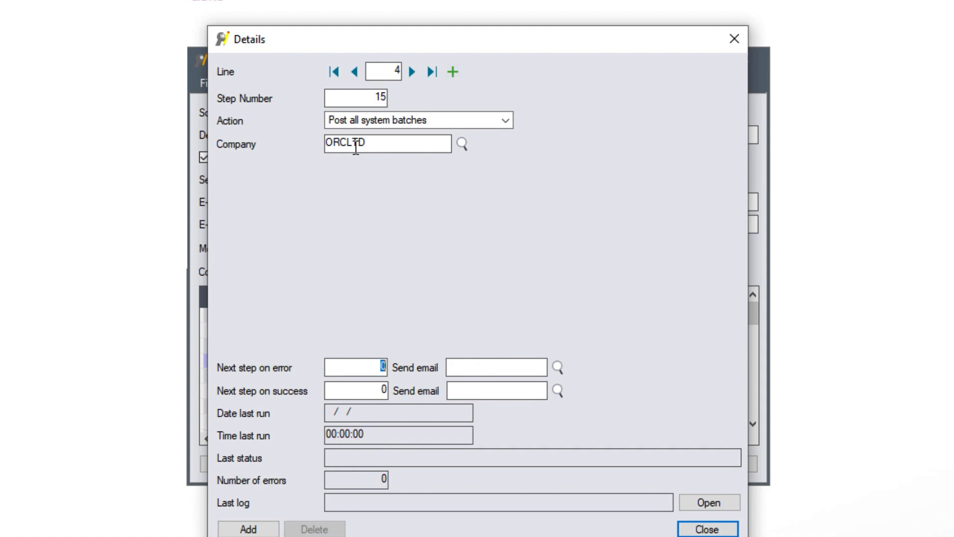
Point step 15 to step 20 on both error and success and add the line
{"action": "type", "text": "20"}
{"action": "key", "text": "Tab"}
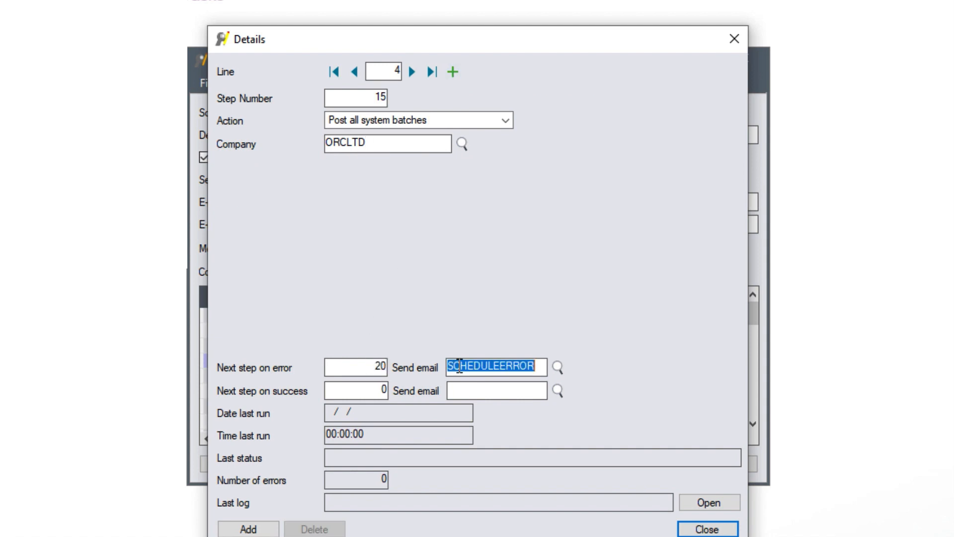
{"action": "key", "text": "Tab"}
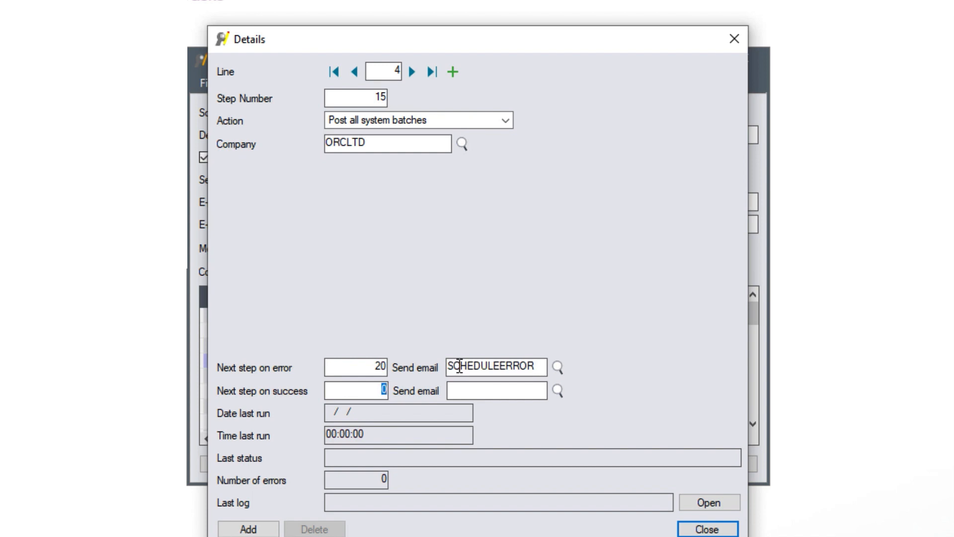
{"action": "type", "text": "20"}
{"action": "key", "text": "Tab"}
{"action": "left_click", "coordinate": [248, 528]}
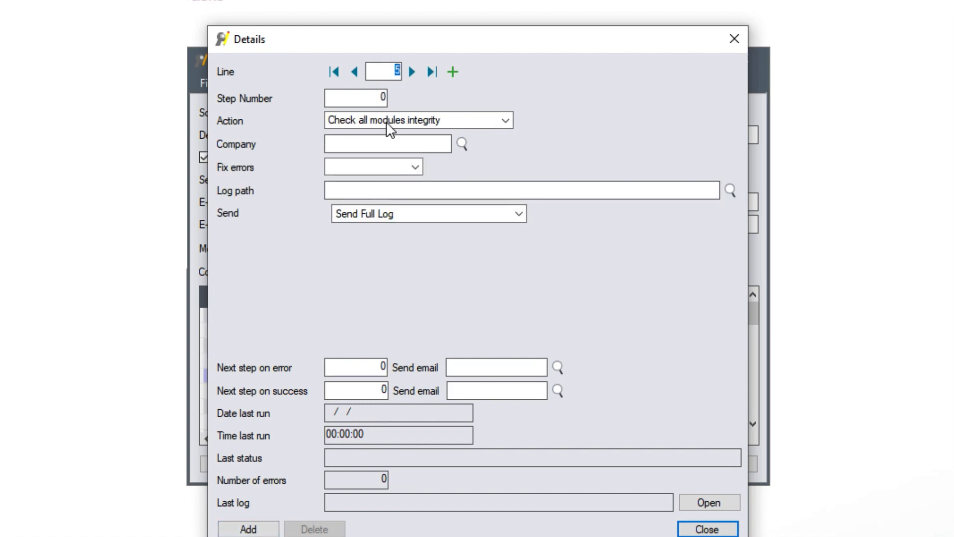
Make line 5 step 20, running the I/C day end for company SAMLTD
{"action": "left_click", "coordinate": [378, 96]}
{"action": "double_click", "coordinate": [378, 97]}
{"action": "type", "text": "20"}
{"action": "key", "text": "Tab"}
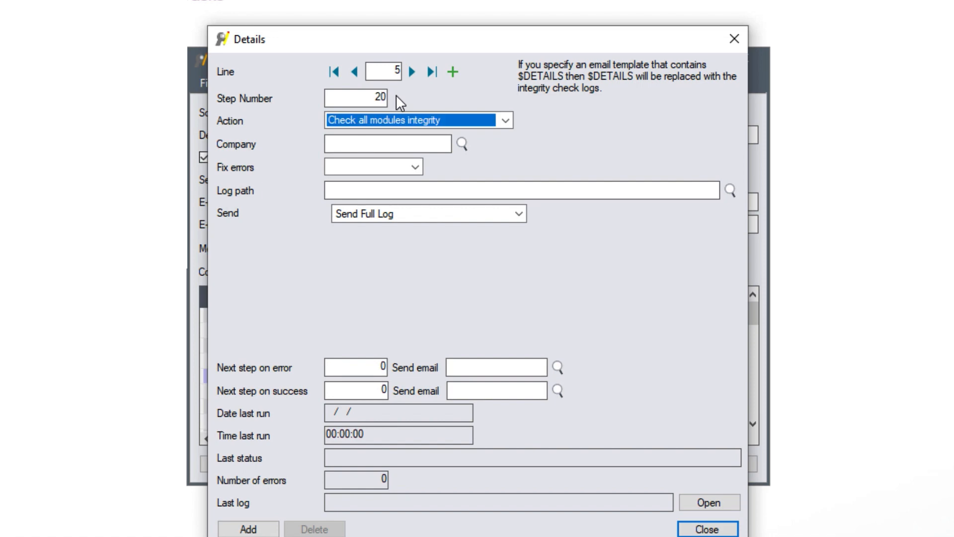
{"action": "left_click", "coordinate": [506, 120]}
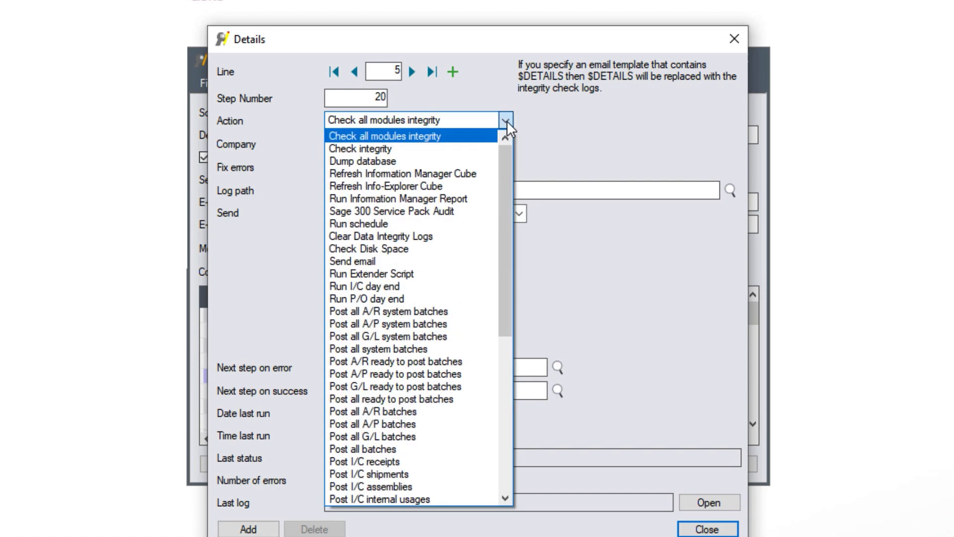
{"action": "left_click", "coordinate": [464, 286]}
{"action": "left_click", "coordinate": [383, 144]}
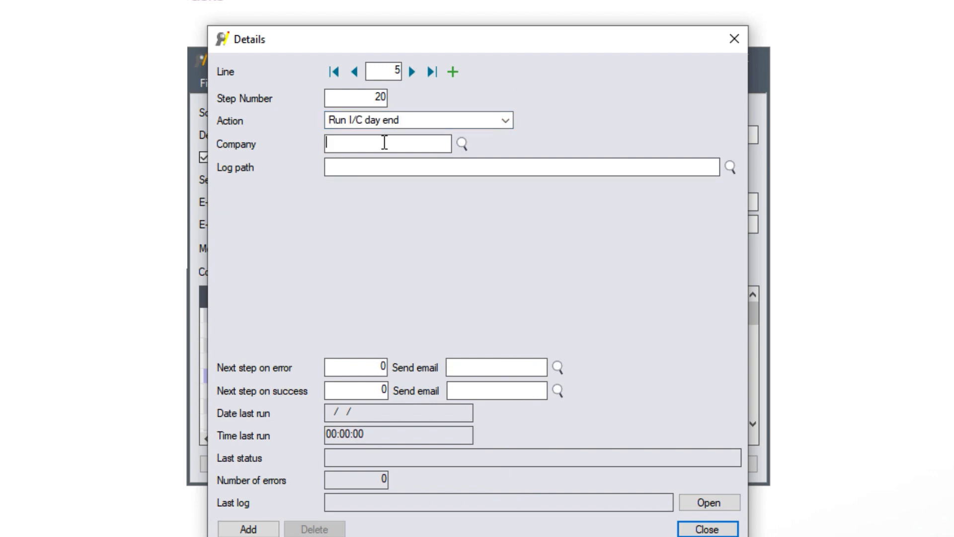
{"action": "left_click", "coordinate": [462, 144]}
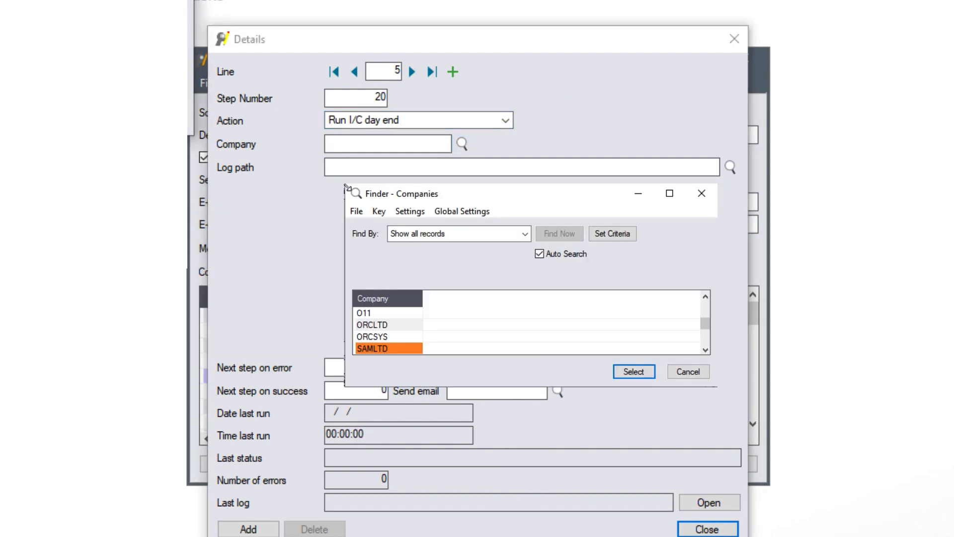
{"action": "key", "text": "Return"}
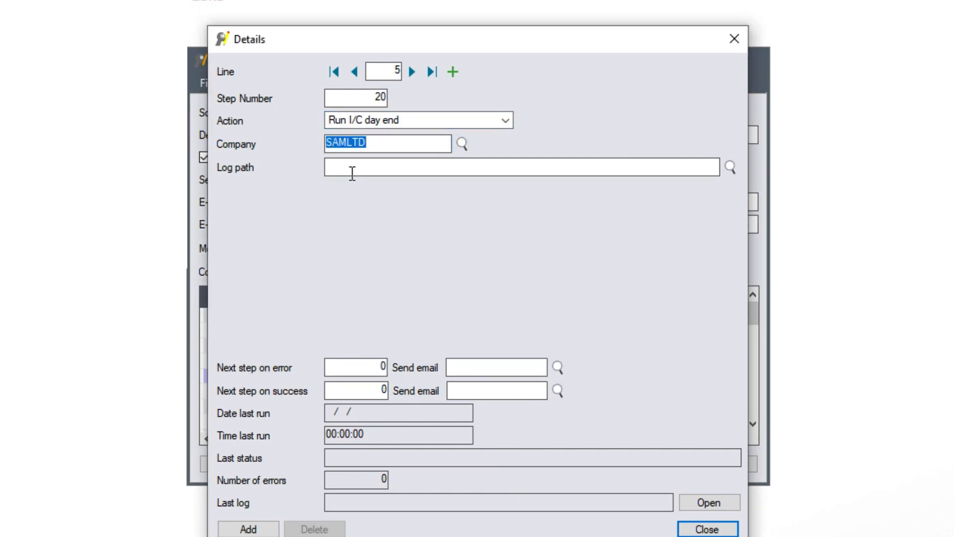
Give step 20 log path C:\Orchid\PS Files\Day End Logs, SCHEDULEERROR on error, success step 25, and add it
{"action": "left_click", "coordinate": [352, 173]}
{"action": "type", "text": "C:\\Orchid\\PS Files\\Day End Logs"}
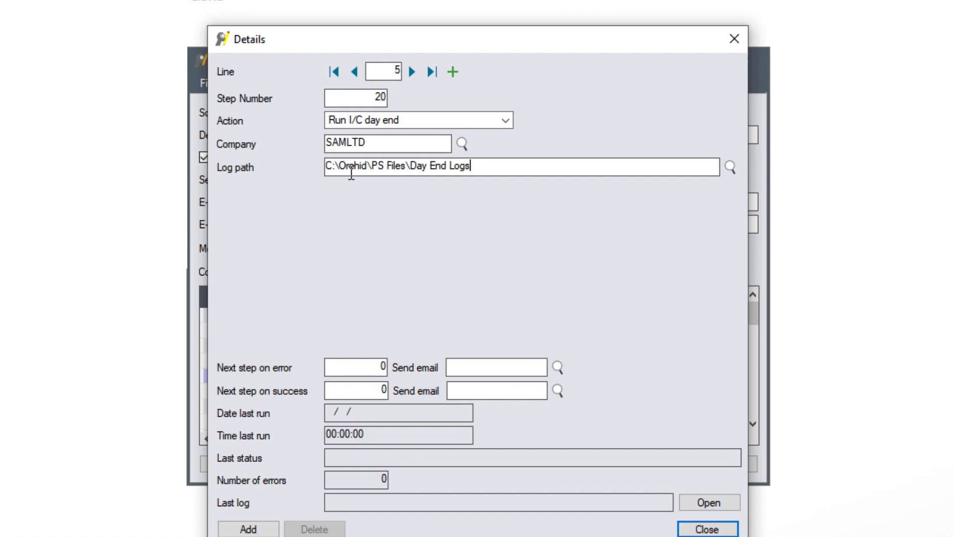
{"action": "key", "text": "Tab"}
{"action": "left_click", "coordinate": [381, 364]}
{"action": "left_click", "coordinate": [558, 367]}
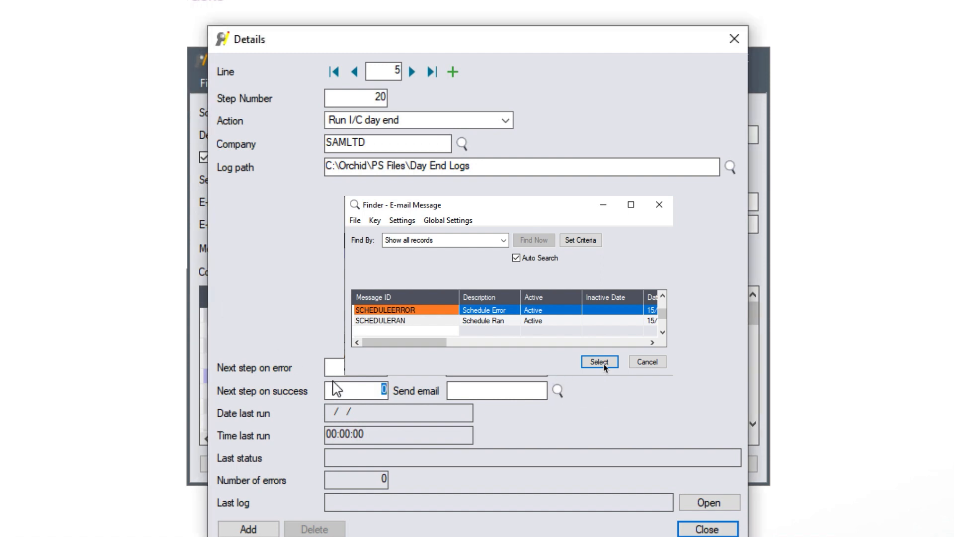
{"action": "left_click", "coordinate": [604, 365]}
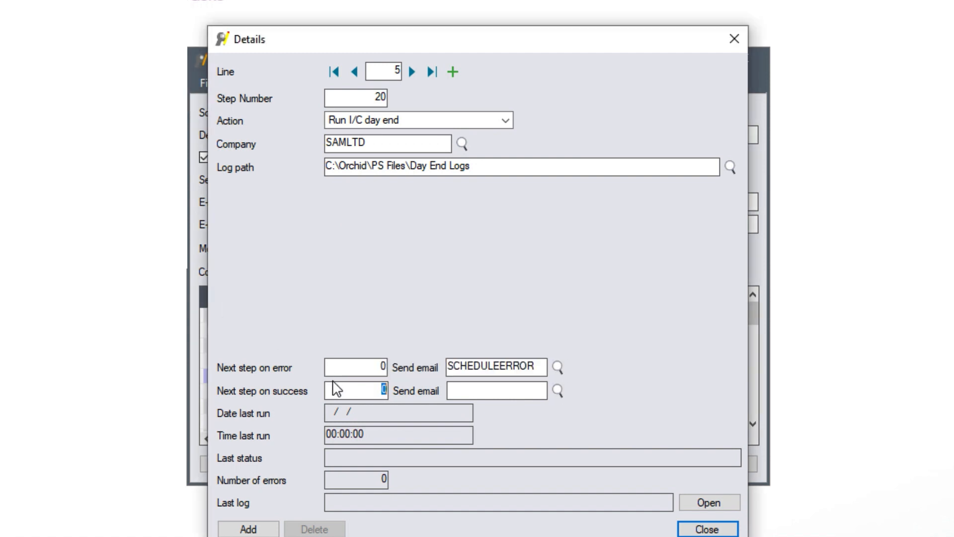
{"action": "type", "text": "25"}
{"action": "key", "text": "Tab"}
{"action": "left_click", "coordinate": [248, 529]}
Make line 6 step 25, posting all system batches for company SAMLTD
{"action": "left_click", "coordinate": [375, 95]}
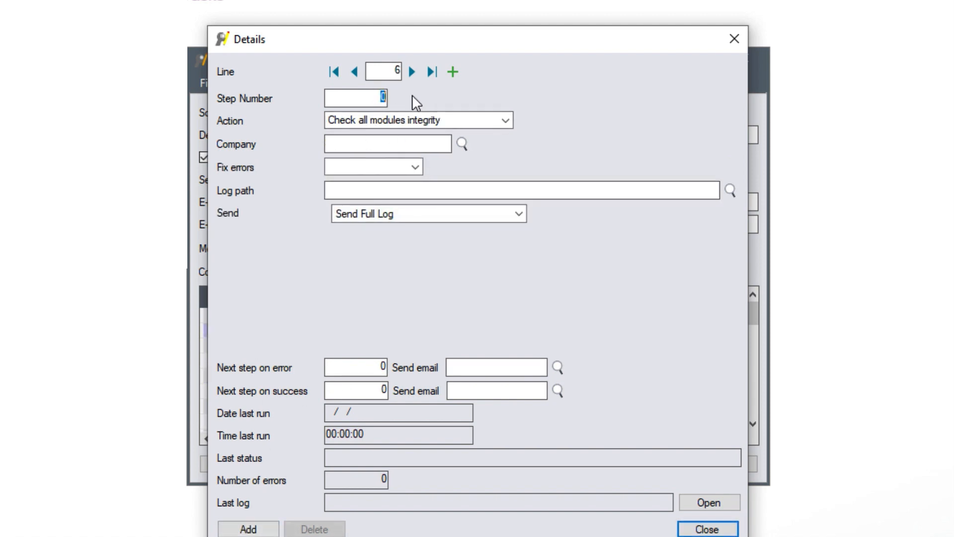
{"action": "type", "text": "25"}
{"action": "key", "text": "Tab"}
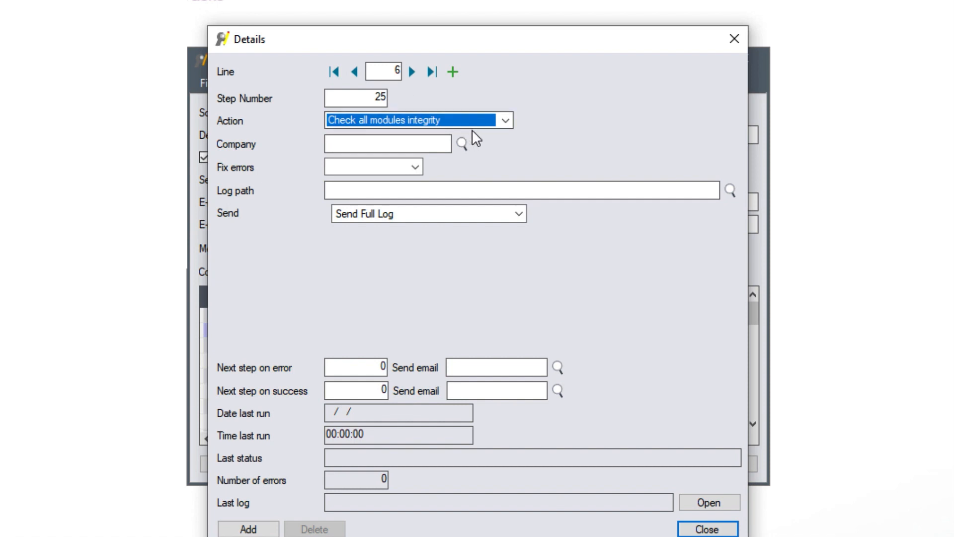
{"action": "left_click", "coordinate": [502, 122]}
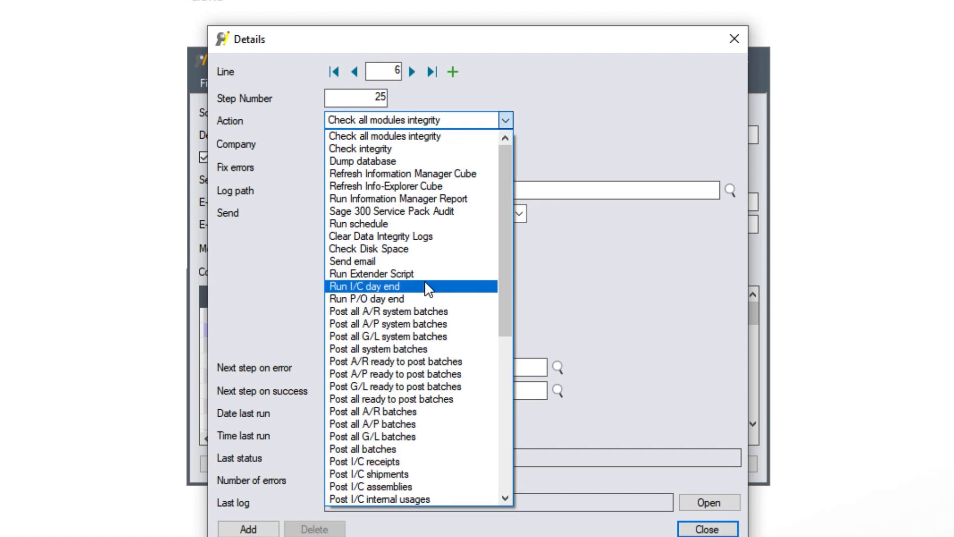
{"action": "left_click", "coordinate": [406, 349]}
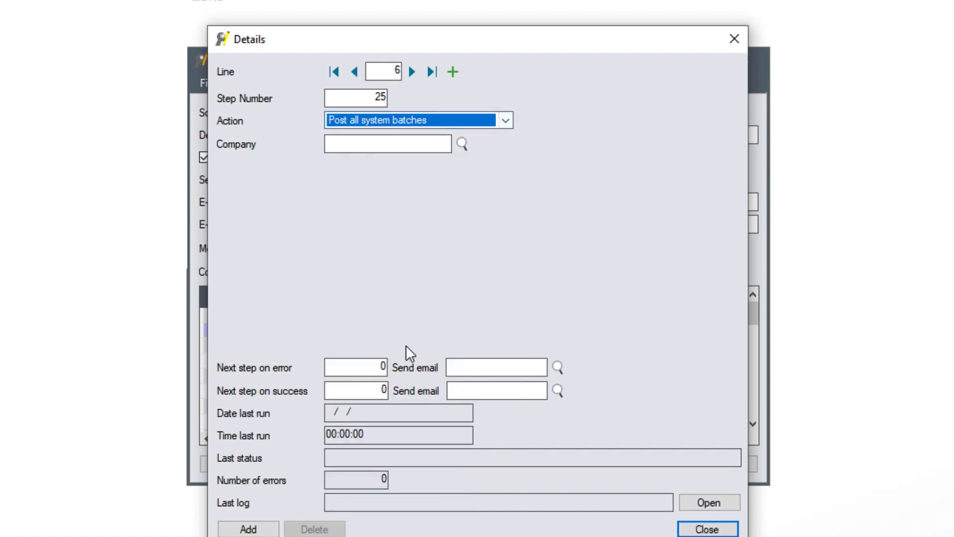
{"action": "left_click", "coordinate": [359, 149]}
{"action": "left_click", "coordinate": [462, 144]}
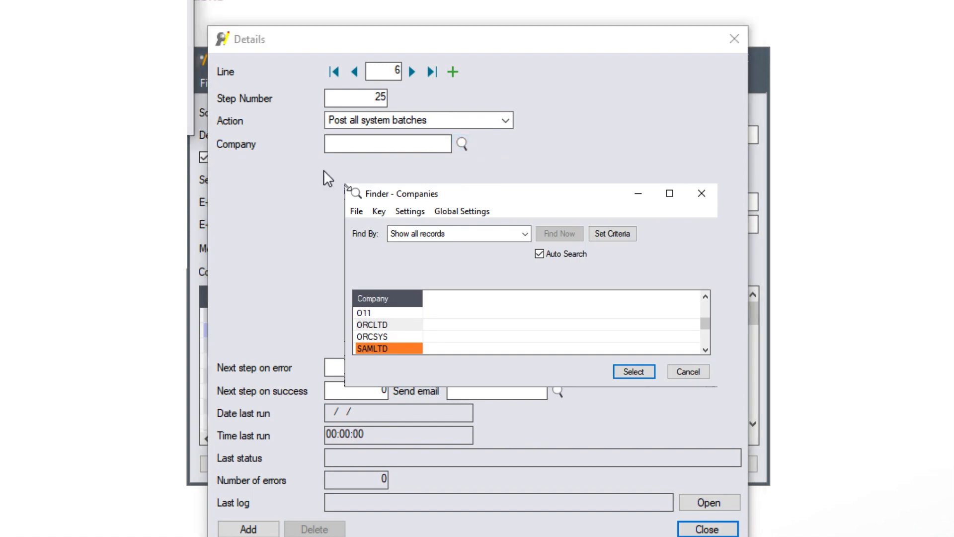
{"action": "key", "text": "Return"}
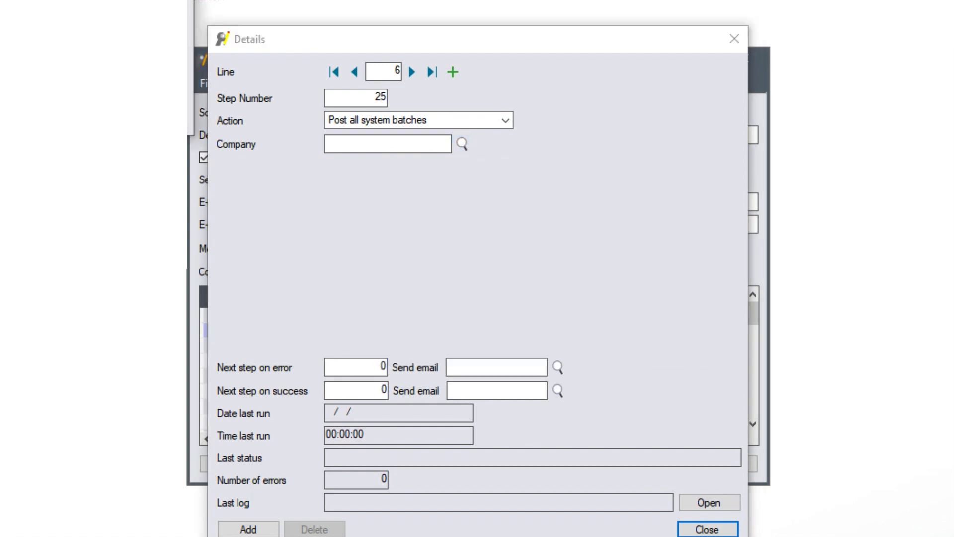
Choose SCHEDULEERROR as step 25's error e-mail and add the step to the schedule
{"action": "left_click", "coordinate": [383, 367]}
{"action": "left_click", "coordinate": [517, 370]}
{"action": "left_click", "coordinate": [557, 367]}
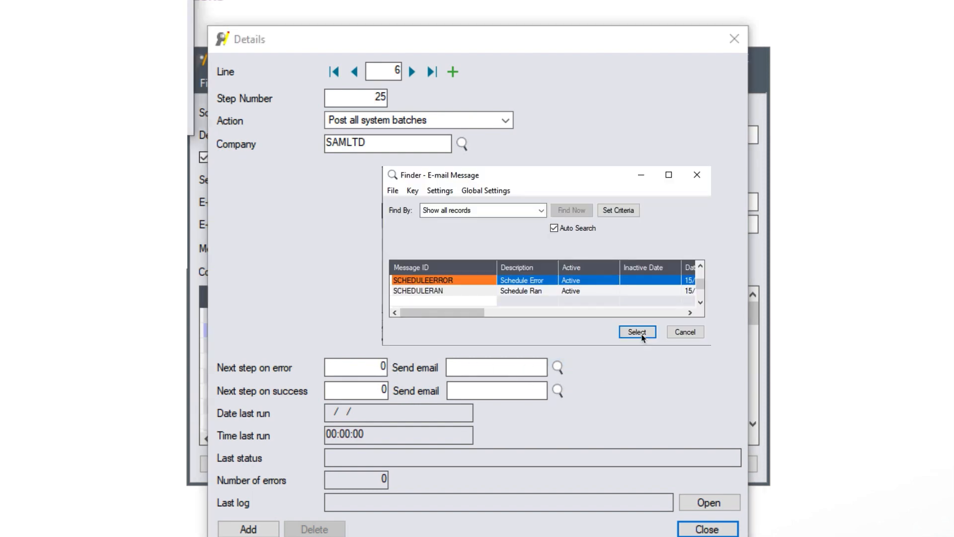
{"action": "left_click", "coordinate": [641, 335]}
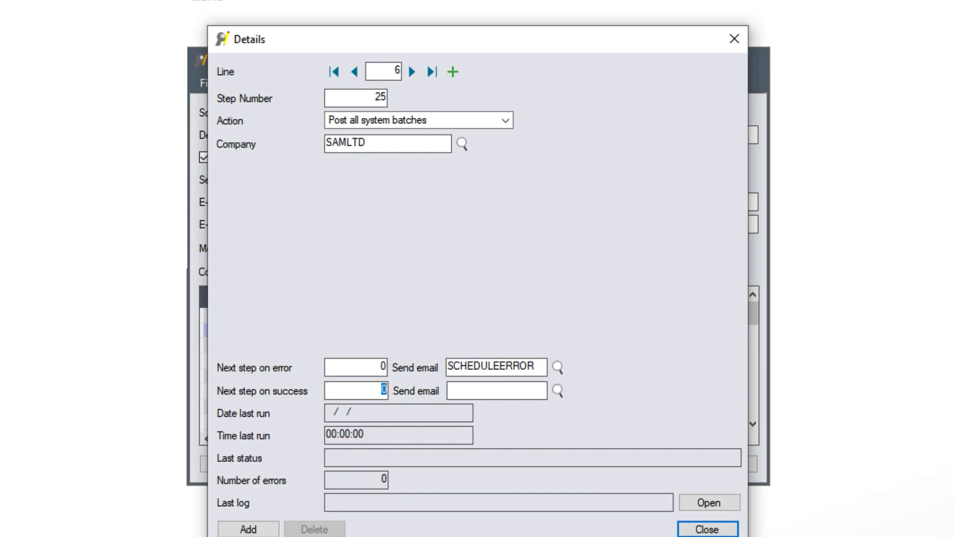
{"action": "left_click", "coordinate": [248, 528]}
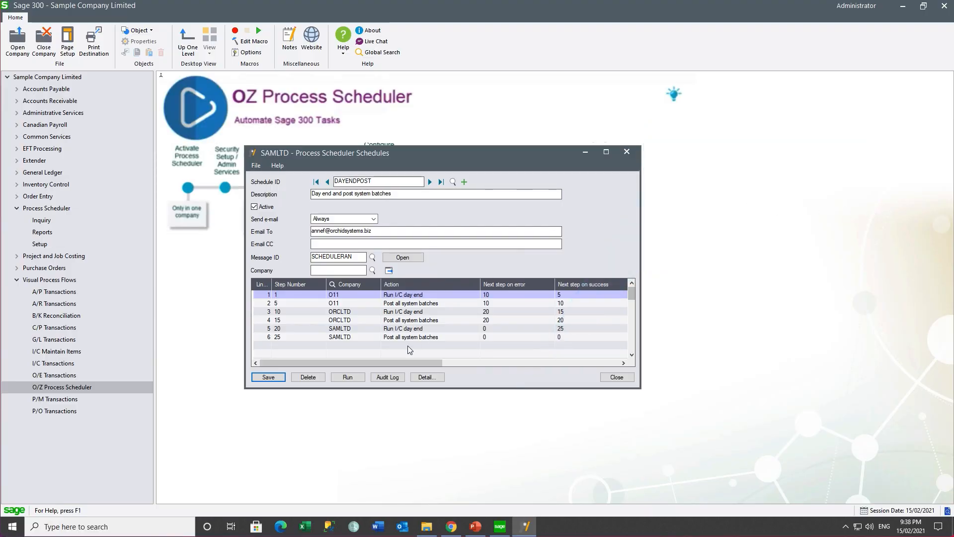
Run DAYENDPOST and scroll the Success log to confirm every step succeeded
{"action": "left_click", "coordinate": [347, 380]}
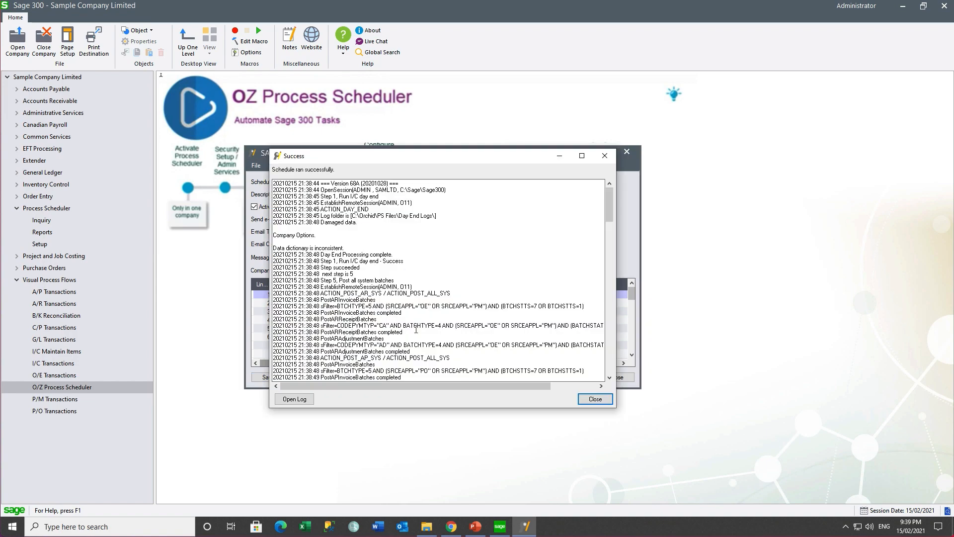
{"action": "left_click_drag", "start_coordinate": [612, 210], "coordinate": [610, 358]}
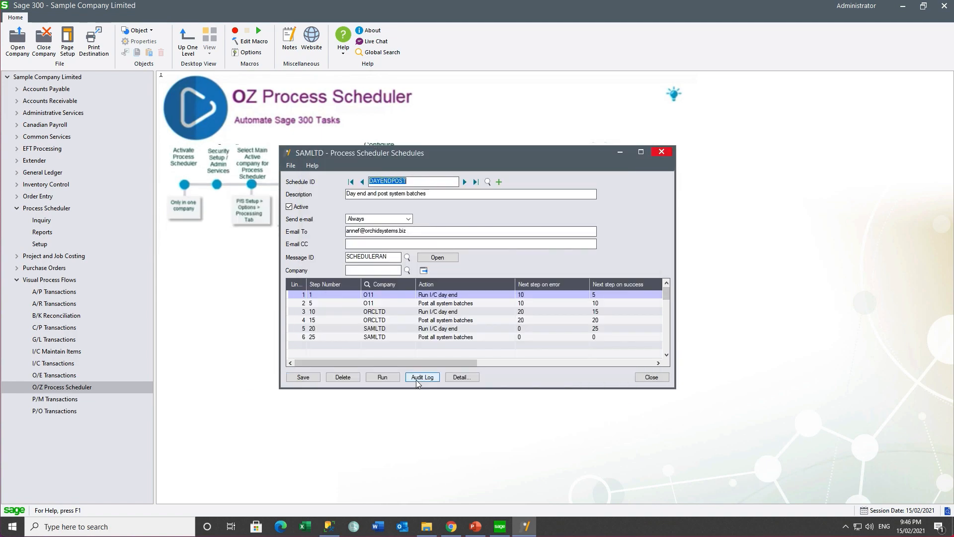
{"action": "left_click", "coordinate": [418, 378]}
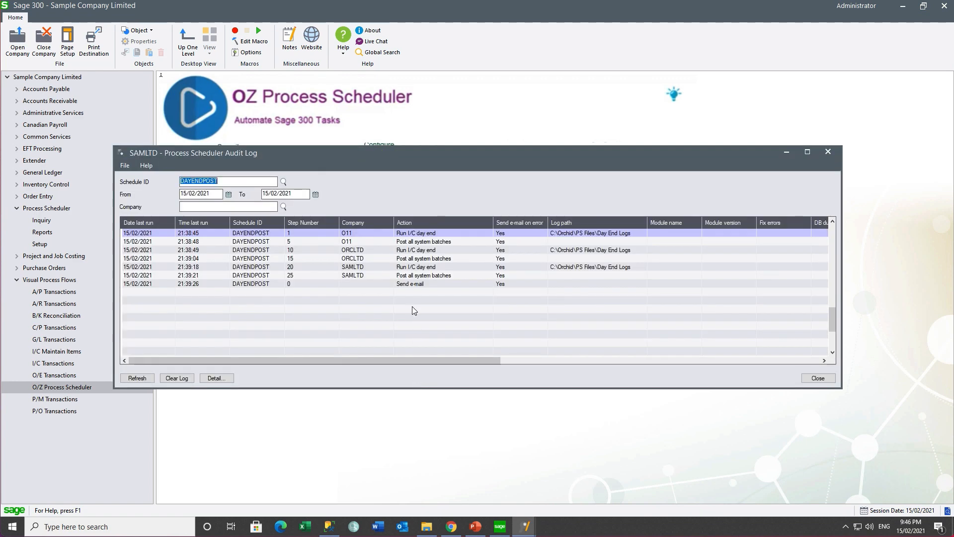
{"action": "left_click", "coordinate": [364, 233]}
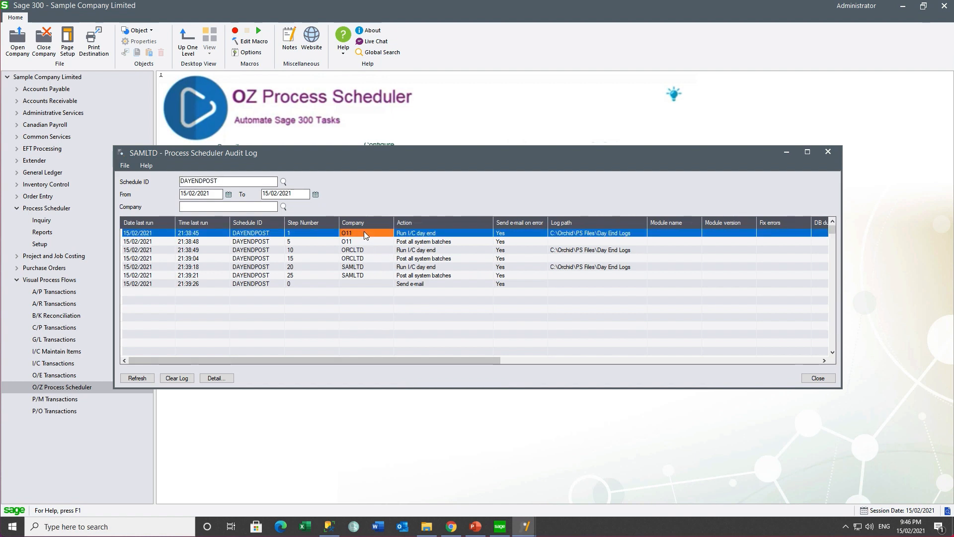
{"action": "left_click", "coordinate": [361, 242]}
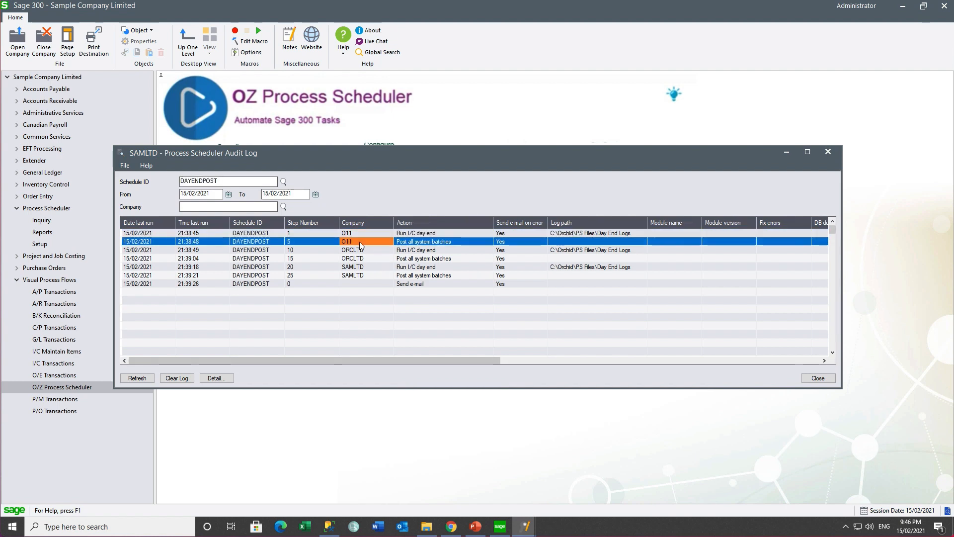
{"action": "left_click", "coordinate": [359, 251]}
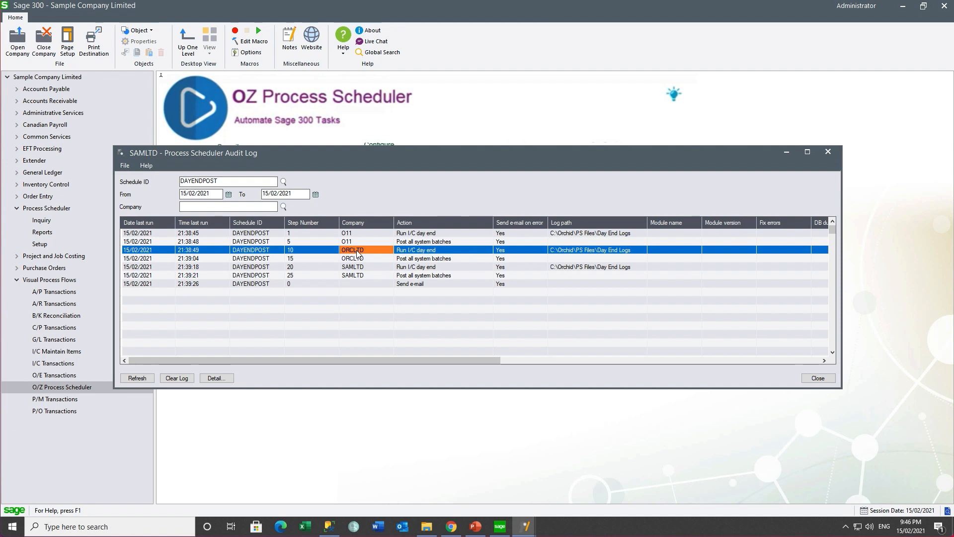
{"action": "left_click", "coordinate": [355, 259]}
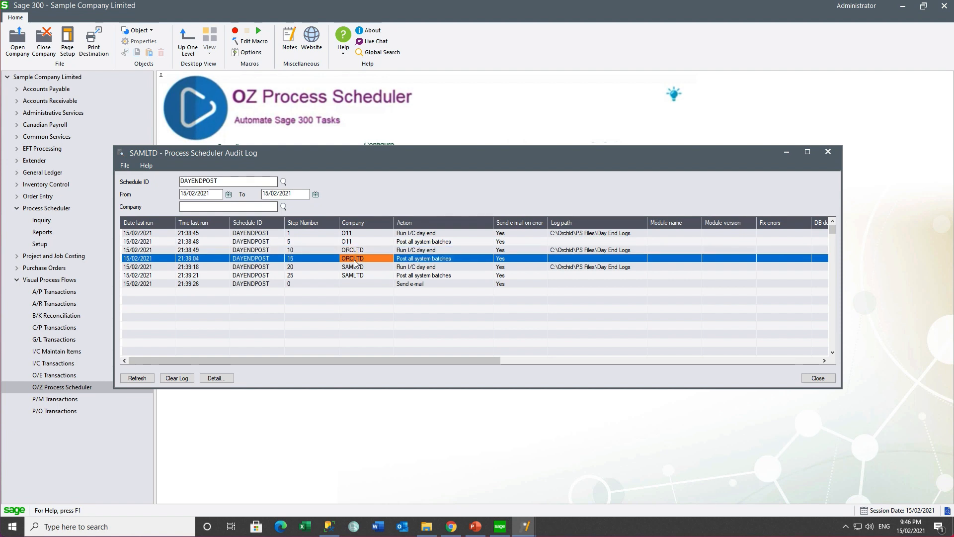
{"action": "left_click", "coordinate": [354, 268]}
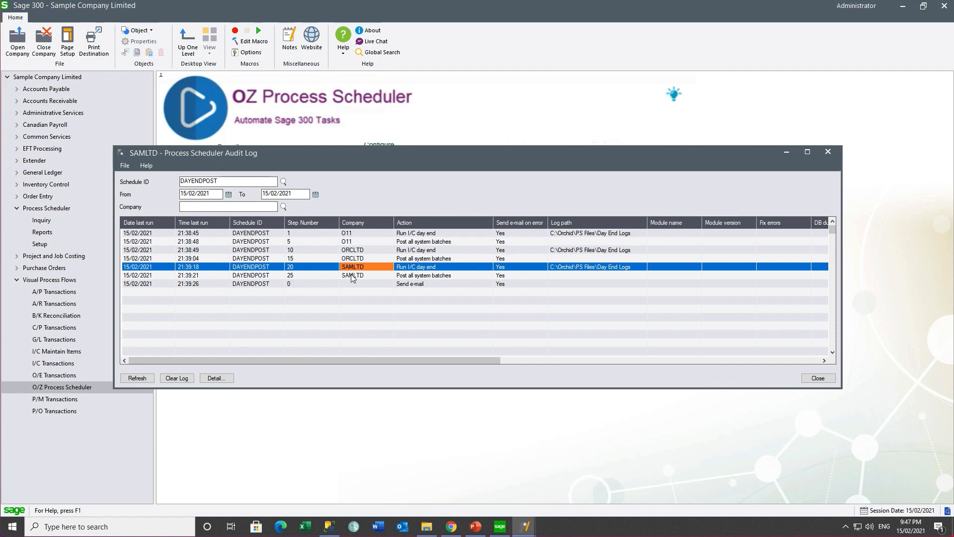
{"action": "left_click", "coordinate": [350, 276]}
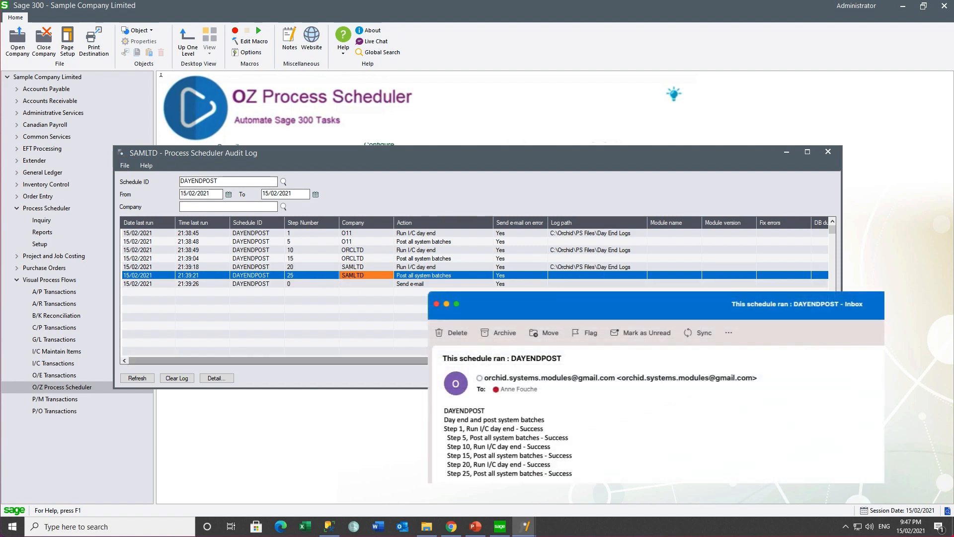
{"action": "left_click", "coordinate": [410, 284]}
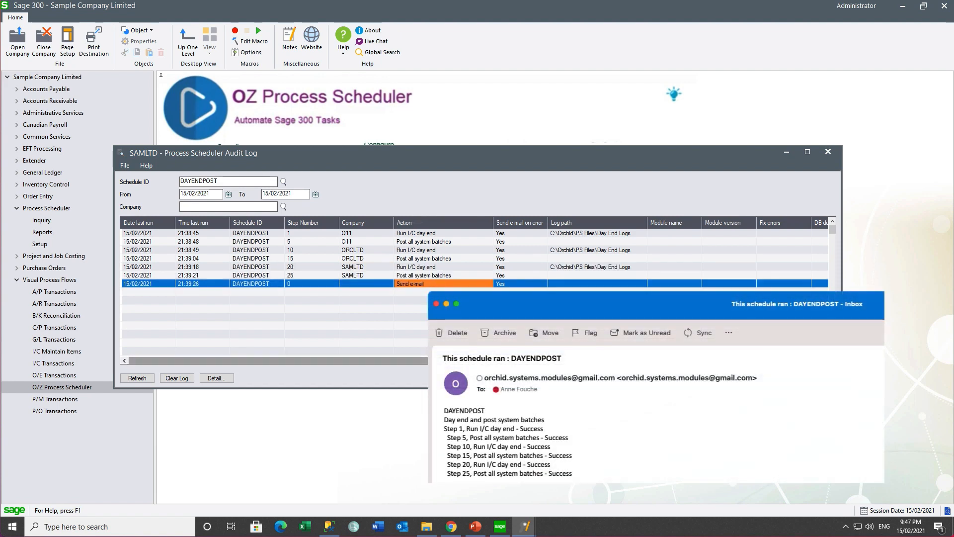
{"action": "left_click_drag", "start_coordinate": [448, 359], "coordinate": [756, 368]}
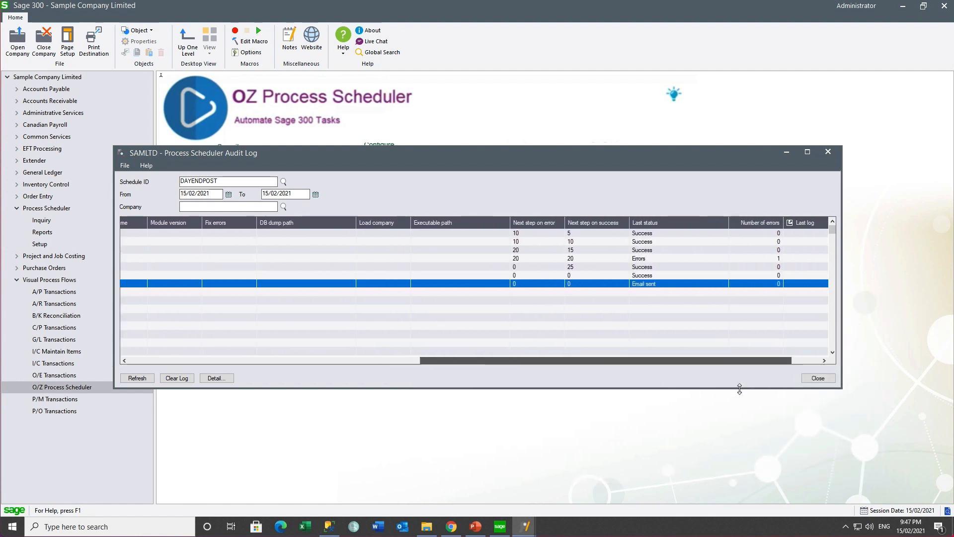
{"action": "left_click", "coordinate": [640, 259]}
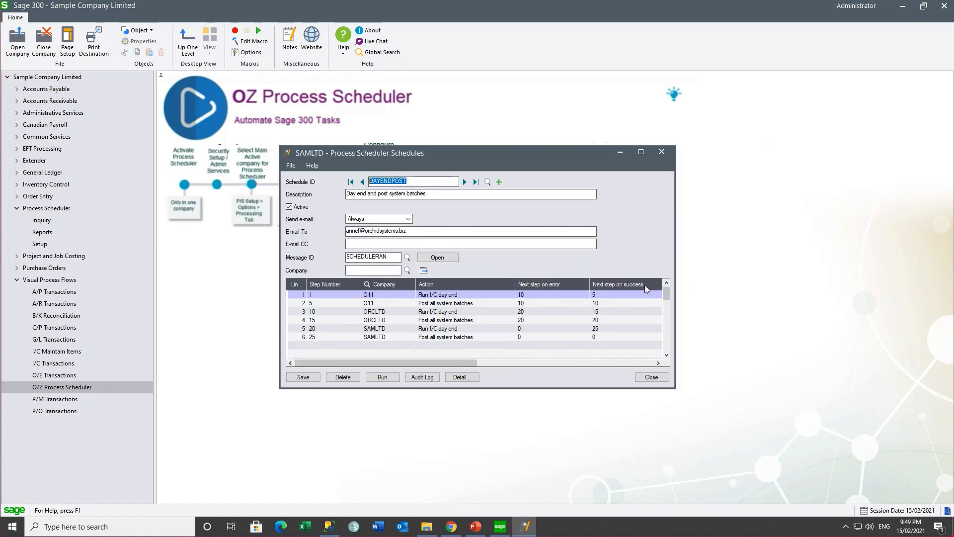
Launch Task Scheduler and create task 'Day end - and posting' set to run whether logged on or not
{"action": "left_click", "coordinate": [61, 527]}
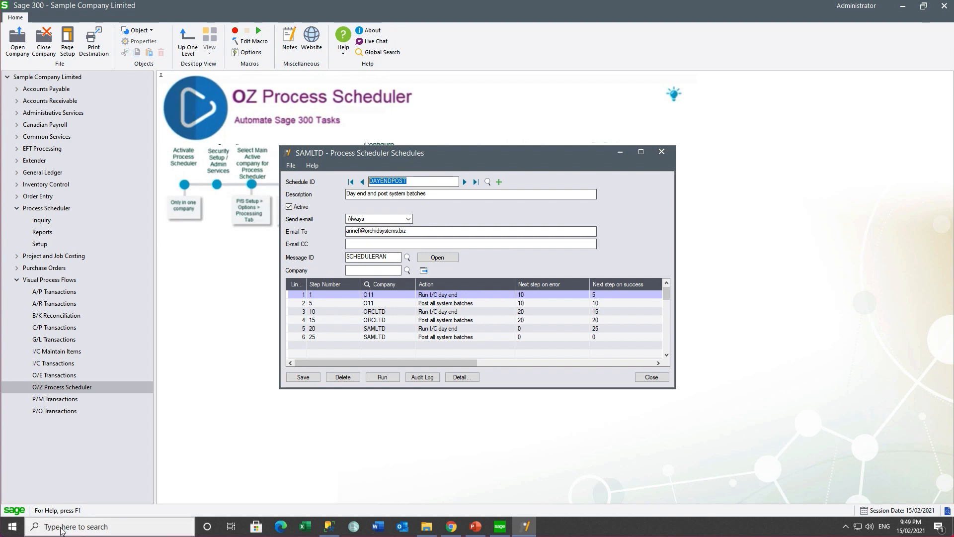
{"action": "type", "text": "task"}
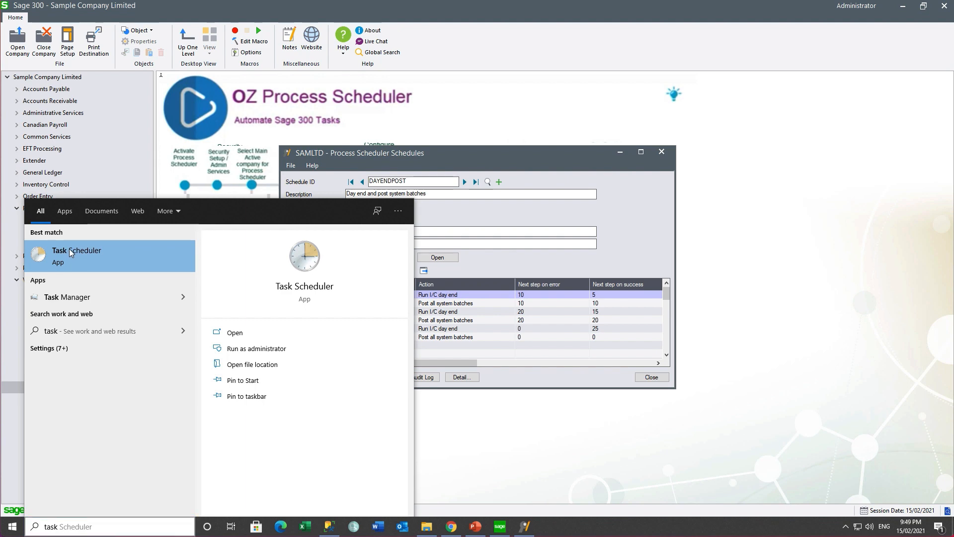
{"action": "left_click", "coordinate": [69, 249]}
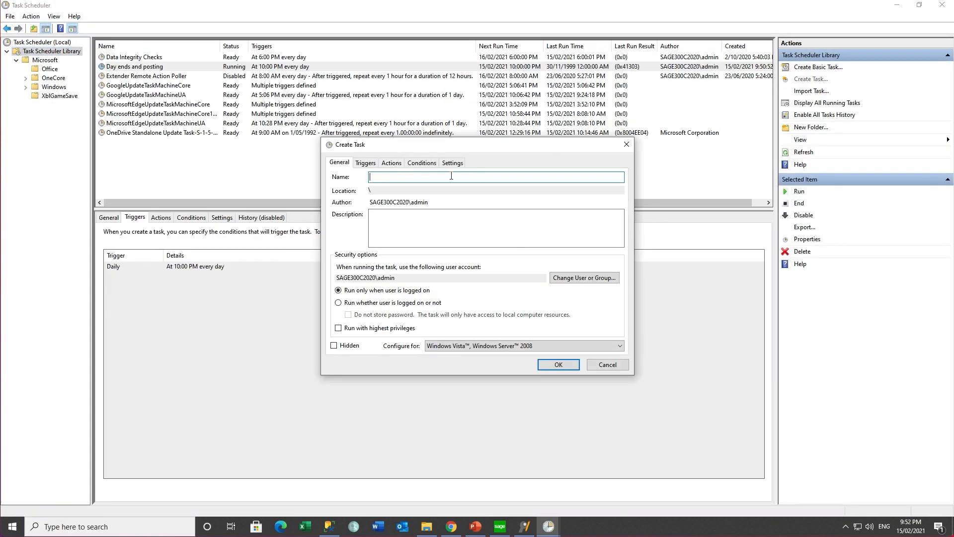
{"action": "type", "text": "Day end - and posting"}
{"action": "key", "text": "Tab"}
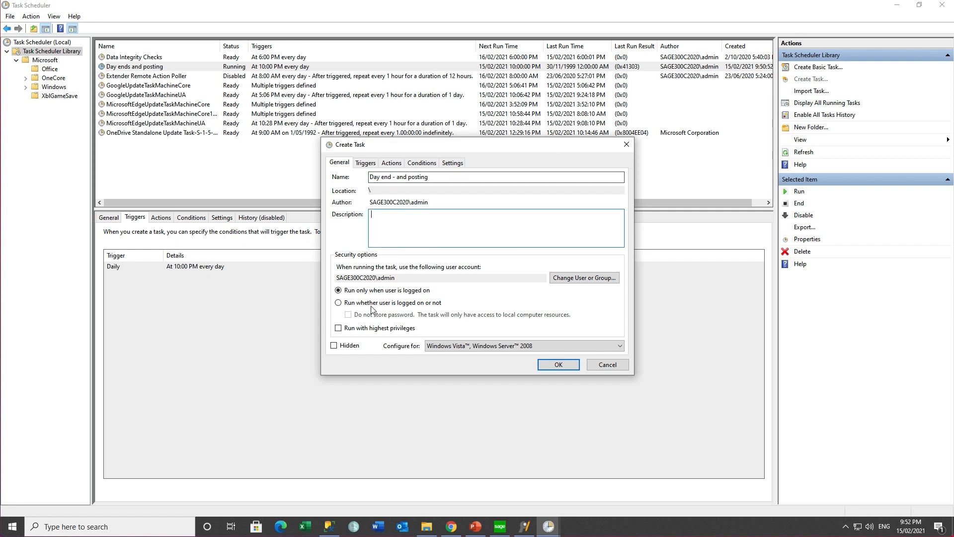
{"action": "left_click", "coordinate": [339, 303]}
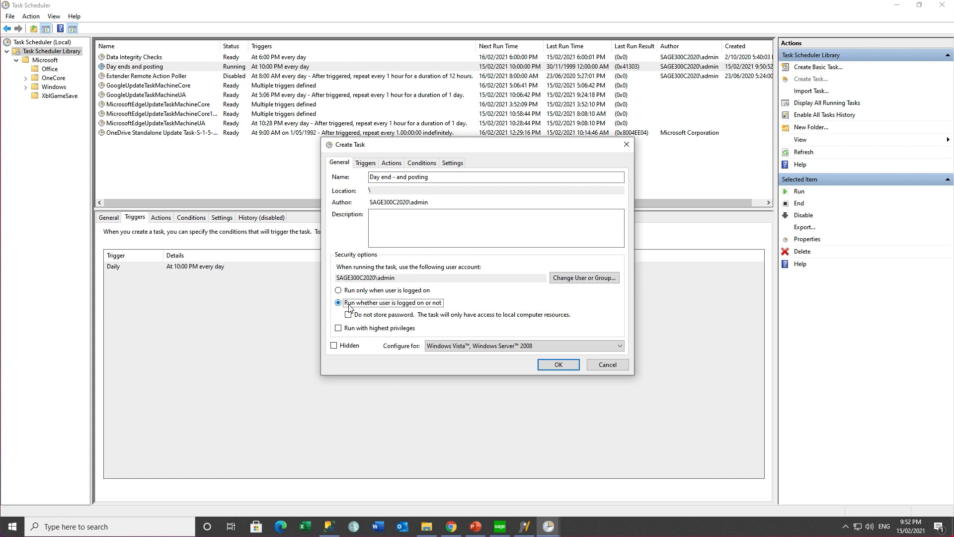
{"action": "left_click", "coordinate": [556, 366]}
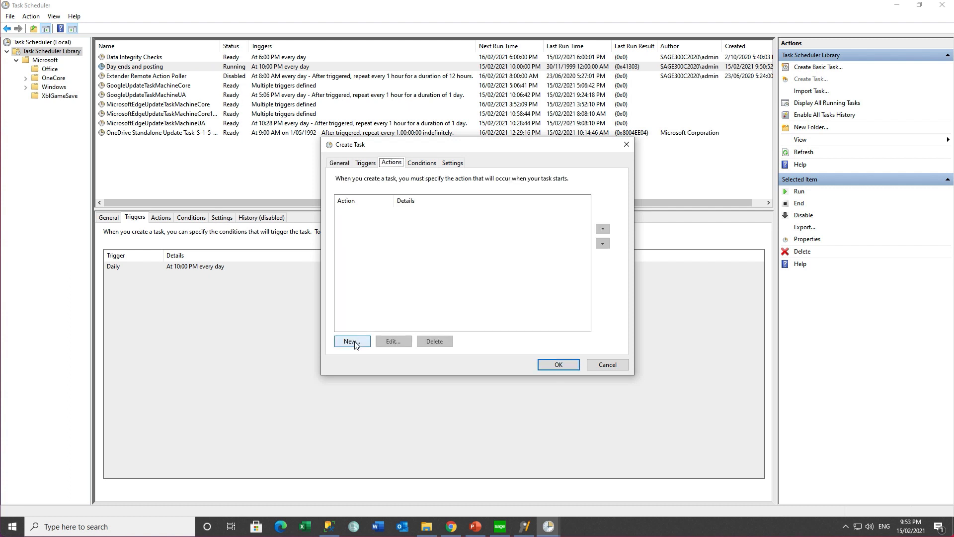
Add an action starting OZProcessScheduler.exe with argument DAYENDPOST
{"action": "left_click", "coordinate": [351, 341]}
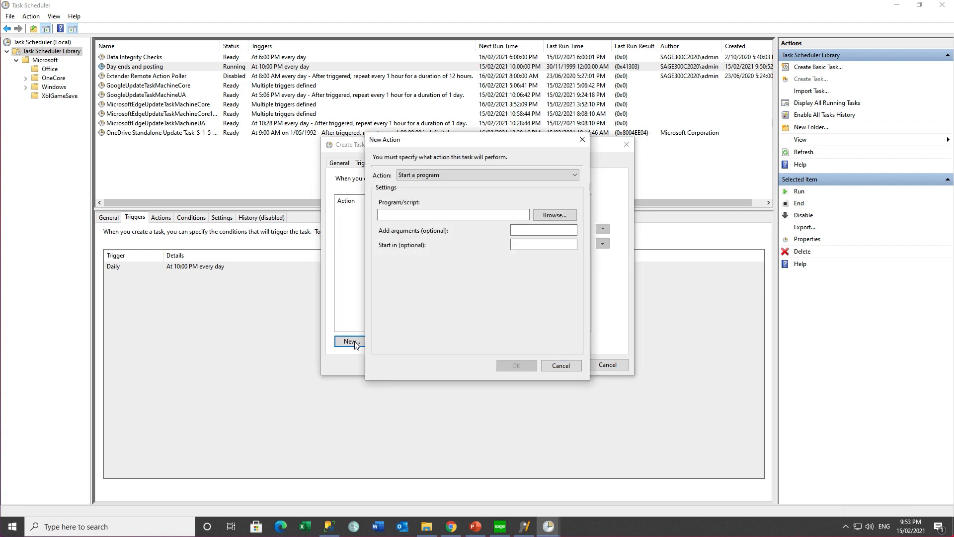
{"action": "left_click", "coordinate": [548, 217]}
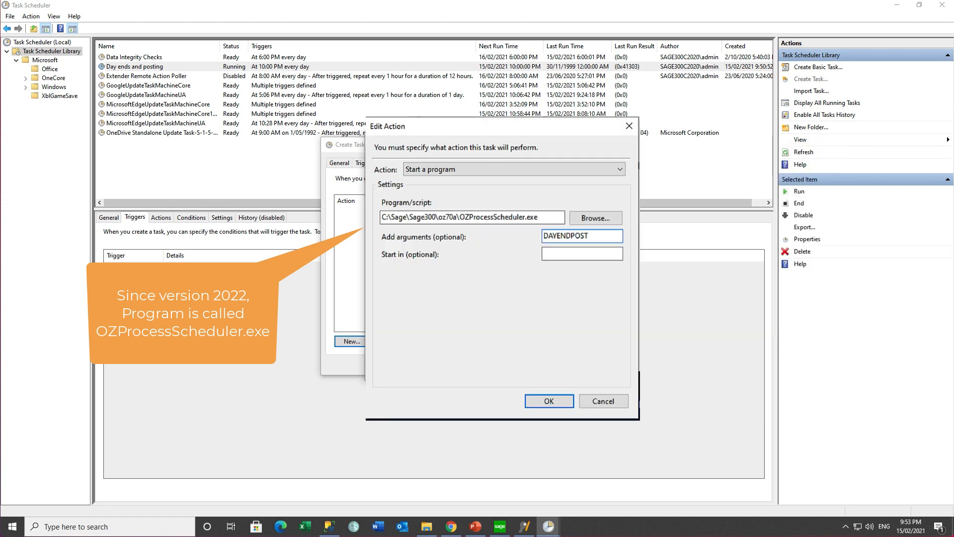
{"action": "key", "text": "Return"}
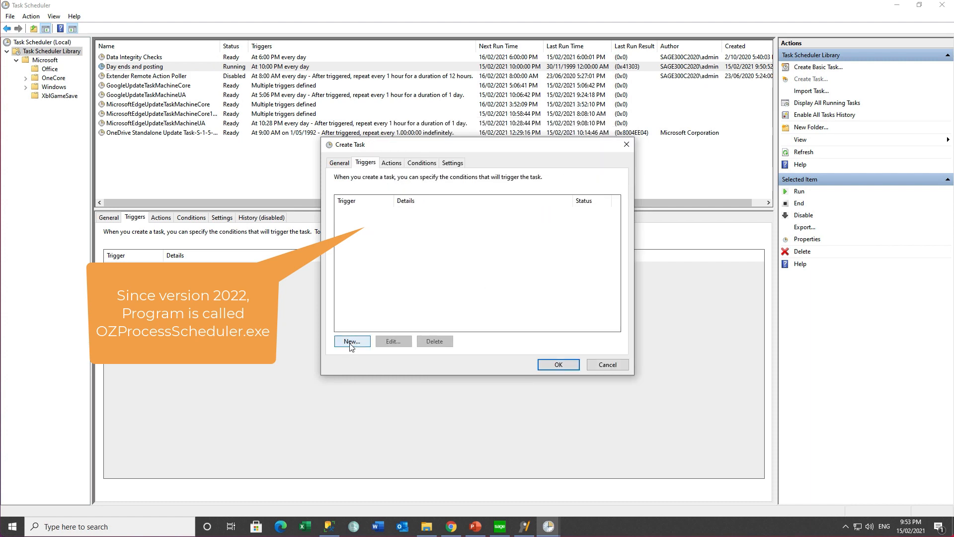
Add a daily trigger starting at 10:00 PM
{"action": "left_click", "coordinate": [351, 341]}
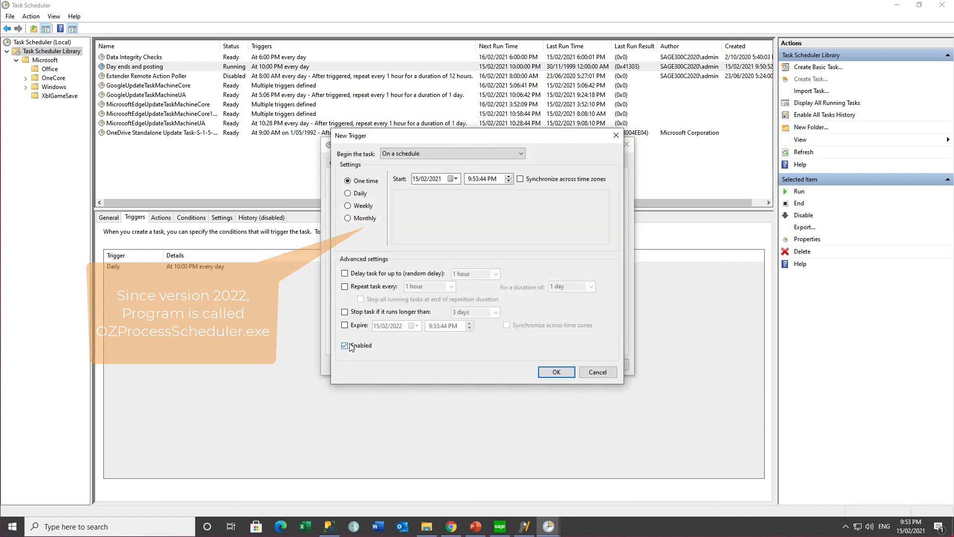
{"action": "left_click", "coordinate": [347, 193]}
{"action": "left_click", "coordinate": [469, 179]}
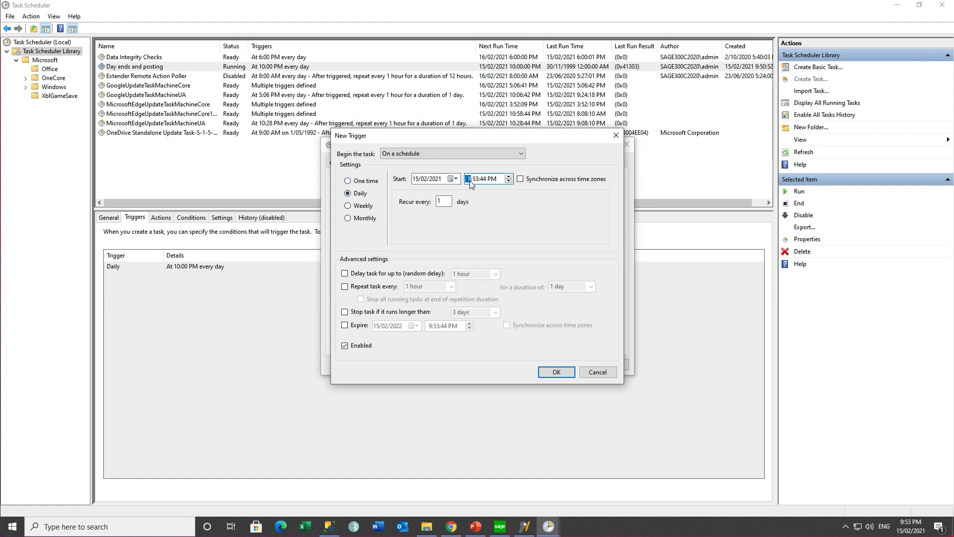
{"action": "left_click", "coordinate": [475, 180]}
{"action": "type", "text": "00"}
{"action": "left_click", "coordinate": [546, 368]}
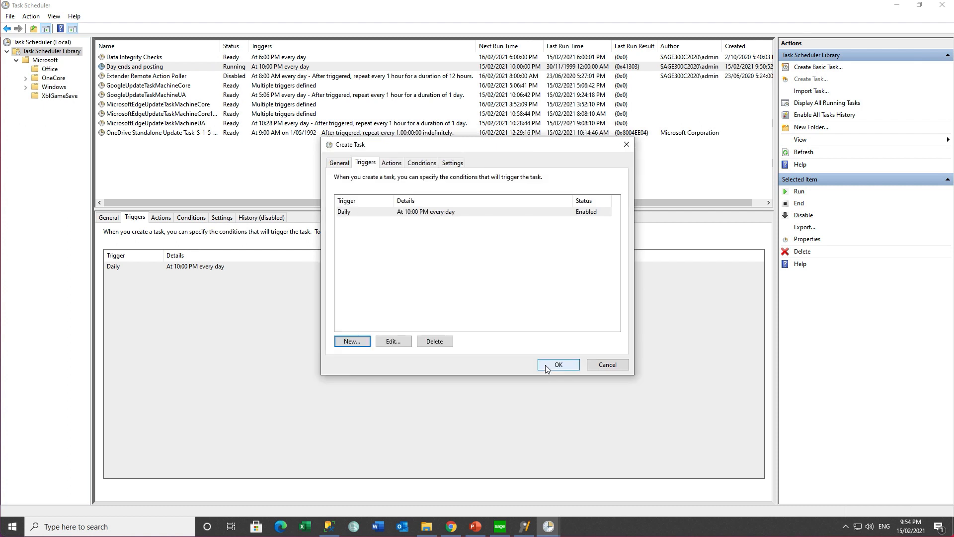
Save the task, entering the account password, and select it in the library
{"action": "left_click", "coordinate": [547, 368]}
{"action": "type", "text": "********"}
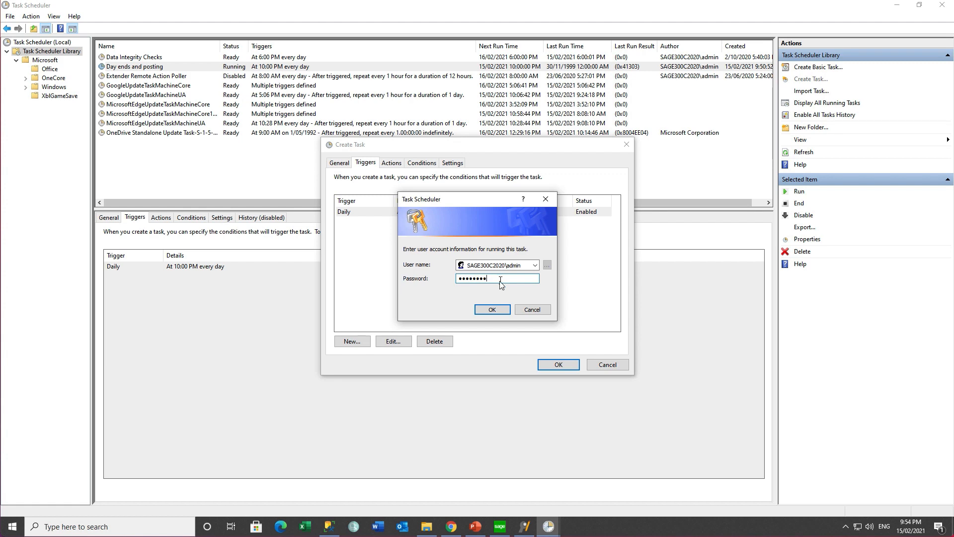
{"action": "left_click", "coordinate": [492, 310]}
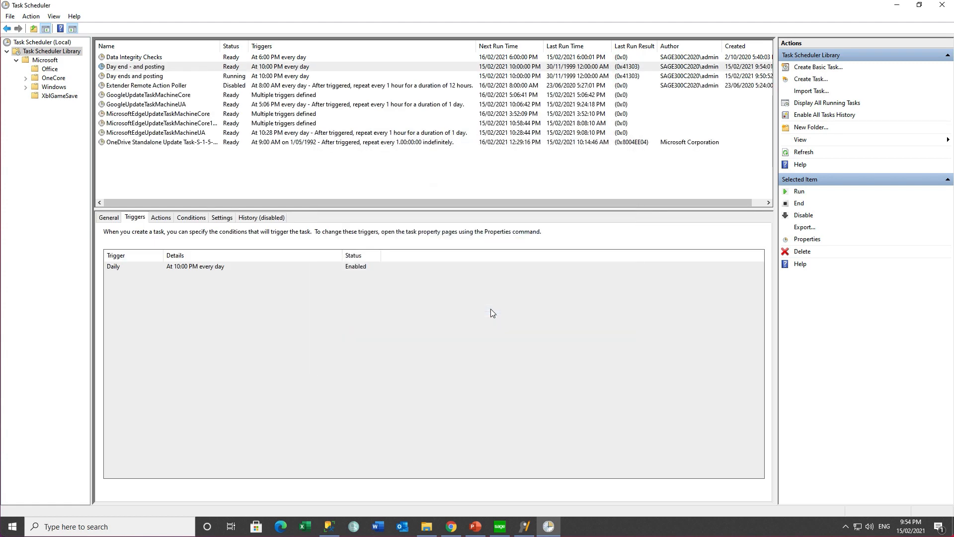
{"action": "left_click", "coordinate": [155, 67]}
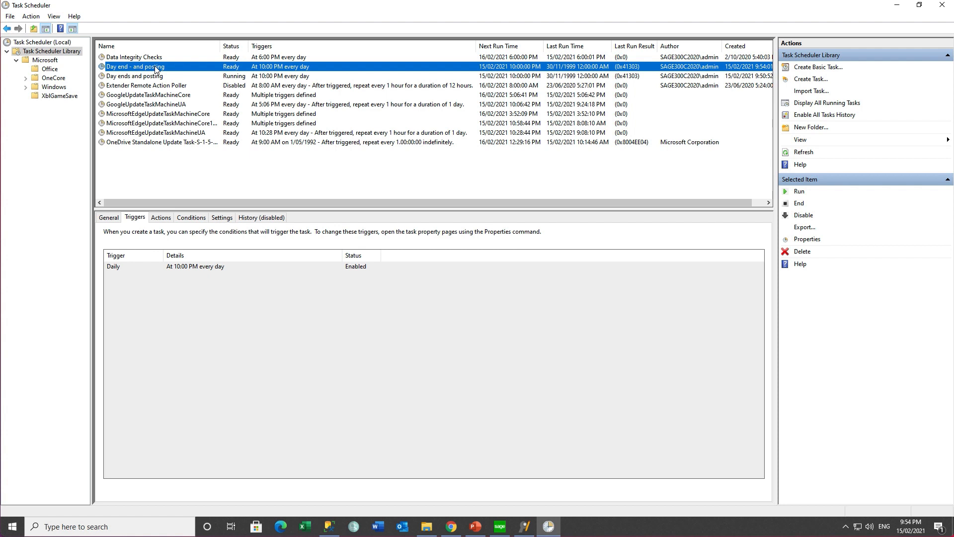
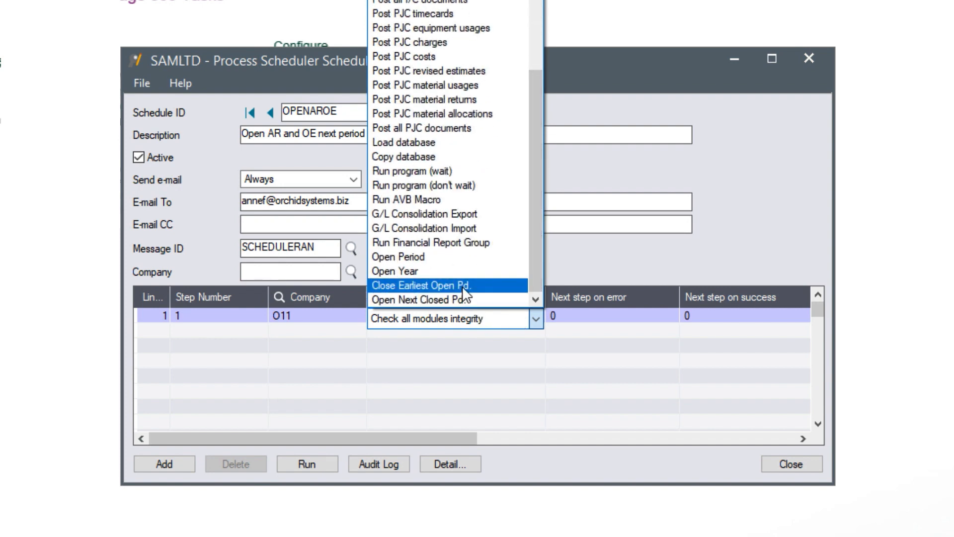
Set step 1 of OPENAROE to Open Next Closed Pd. for O11 and bring up its Details
{"action": "left_click", "coordinate": [458, 300]}
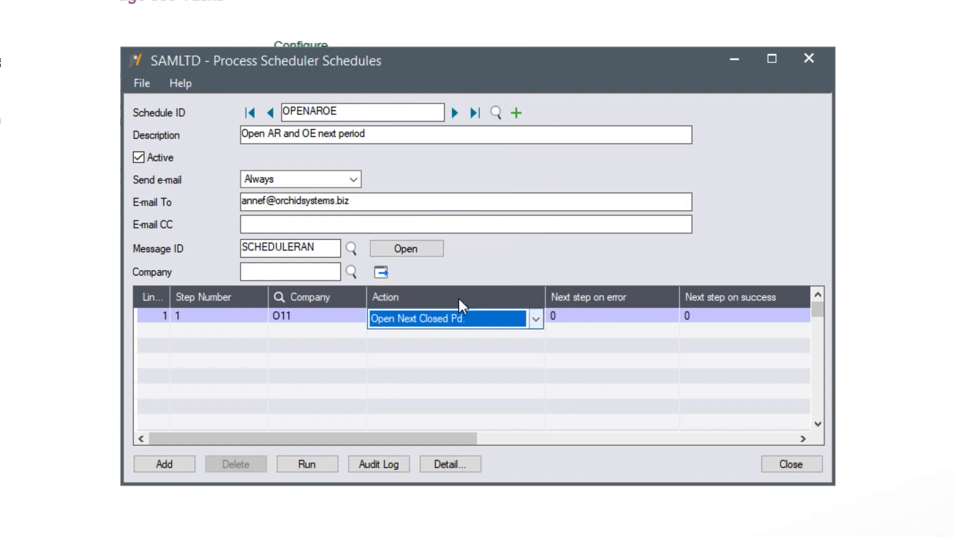
{"action": "key", "text": "Tab"}
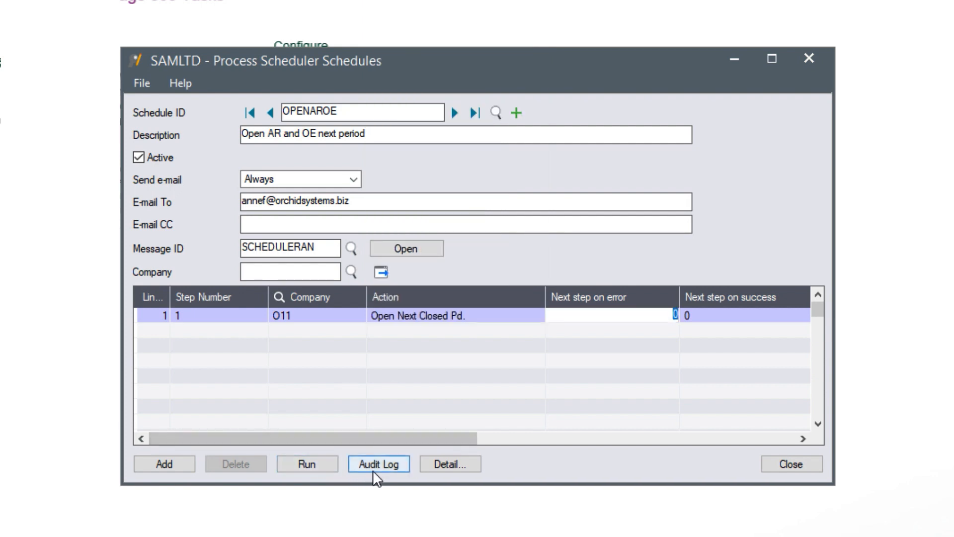
{"action": "left_click", "coordinate": [444, 461]}
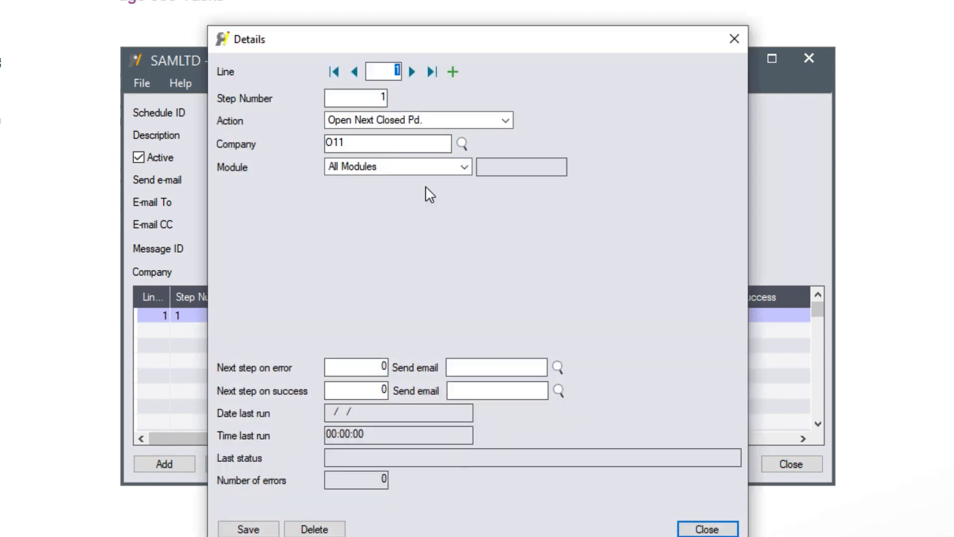
Limit step 1 to Accounts Receivable, with next step on error 5 and SCHEDULEERROR e-mail, and save
{"action": "left_click", "coordinate": [392, 168]}
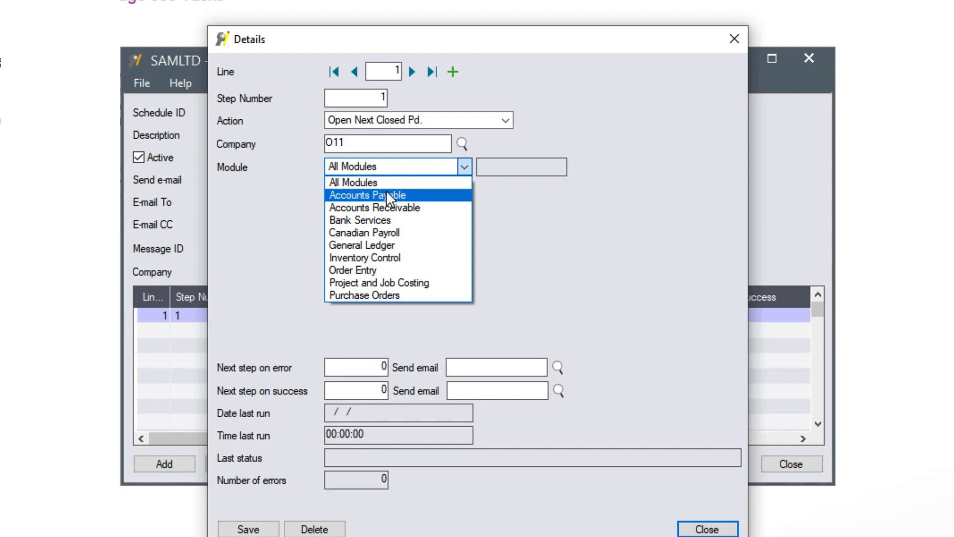
{"action": "left_click", "coordinate": [381, 204]}
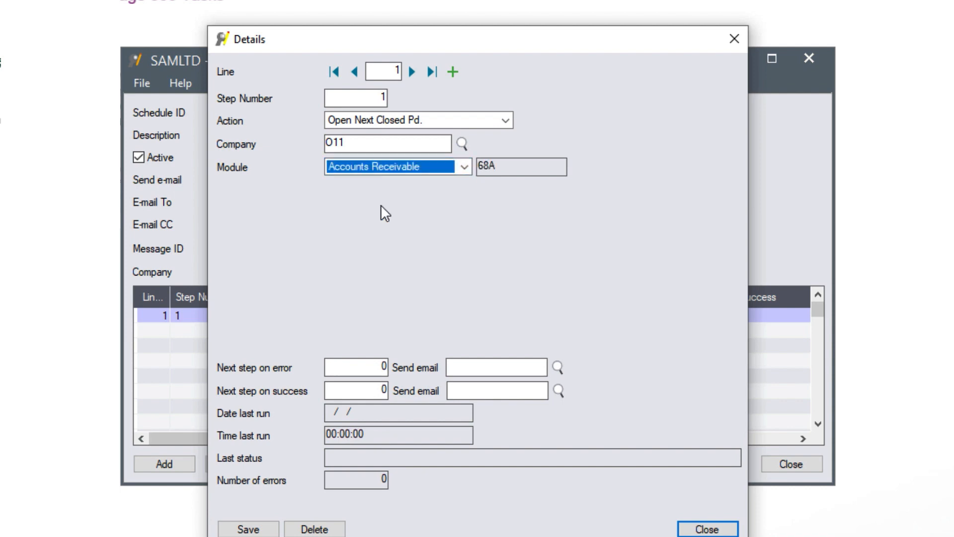
{"action": "left_click", "coordinate": [381, 368]}
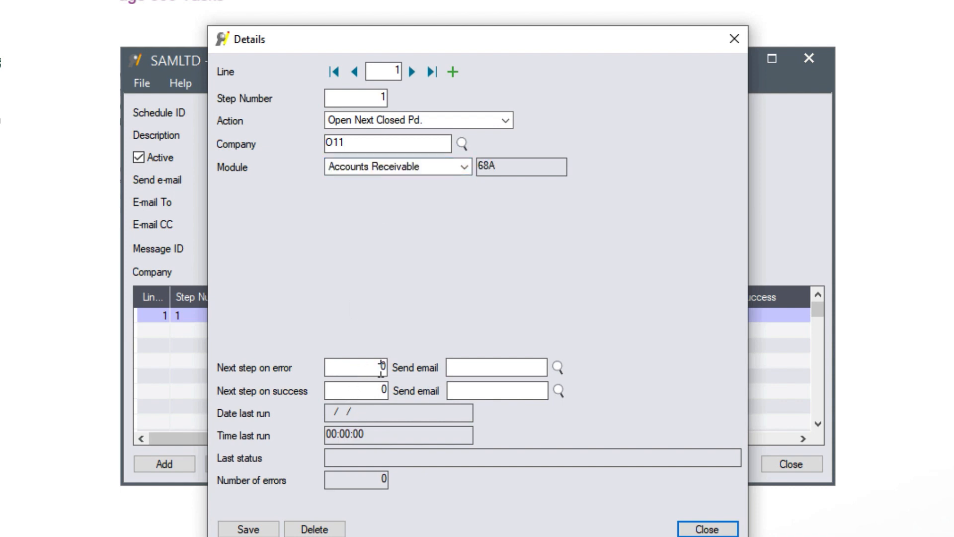
{"action": "double_click", "coordinate": [381, 368]}
{"action": "type", "text": "5"}
{"action": "key", "text": "Tab"}
{"action": "left_click", "coordinate": [486, 366]}
{"action": "type", "text": "SCHEDULEERROR"}
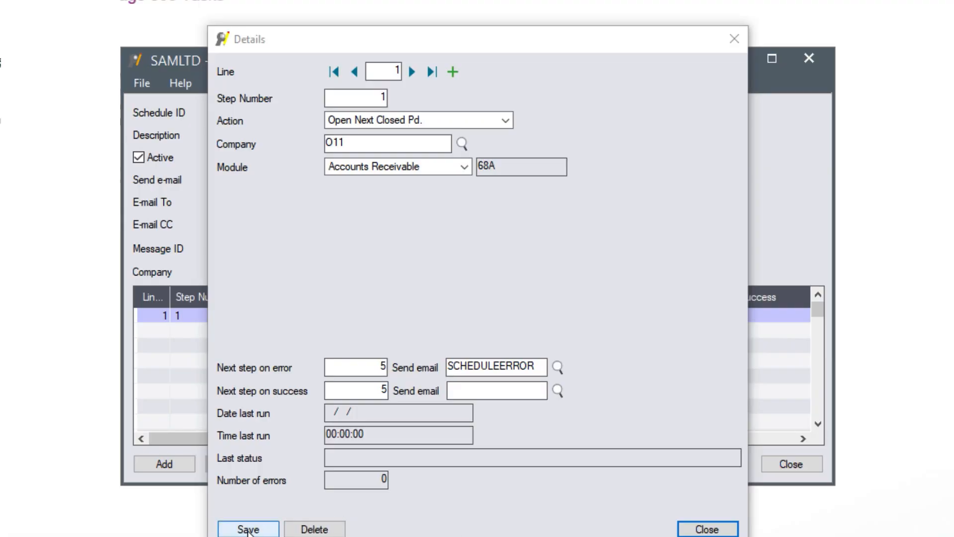
{"action": "left_click", "coordinate": [248, 530]}
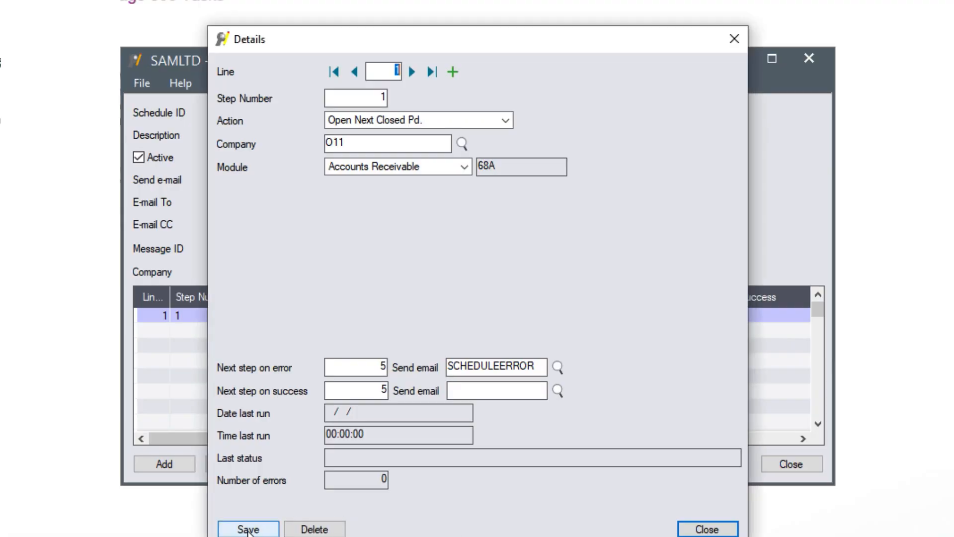
Add a new schedule line numbered 5 using the Open Next Closed Pd. action
{"action": "left_click", "coordinate": [453, 71]}
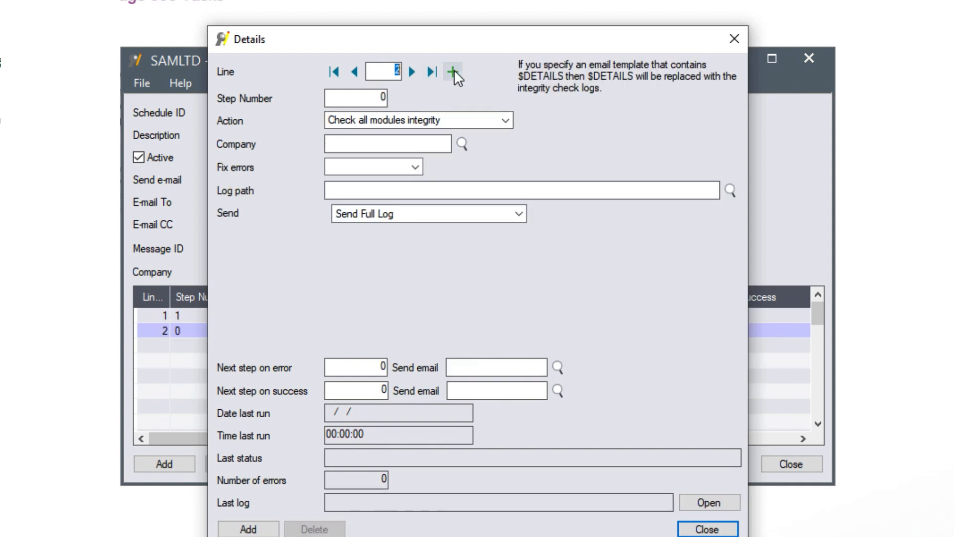
{"action": "double_click", "coordinate": [379, 97]}
{"action": "type", "text": "5"}
{"action": "key", "text": "Tab"}
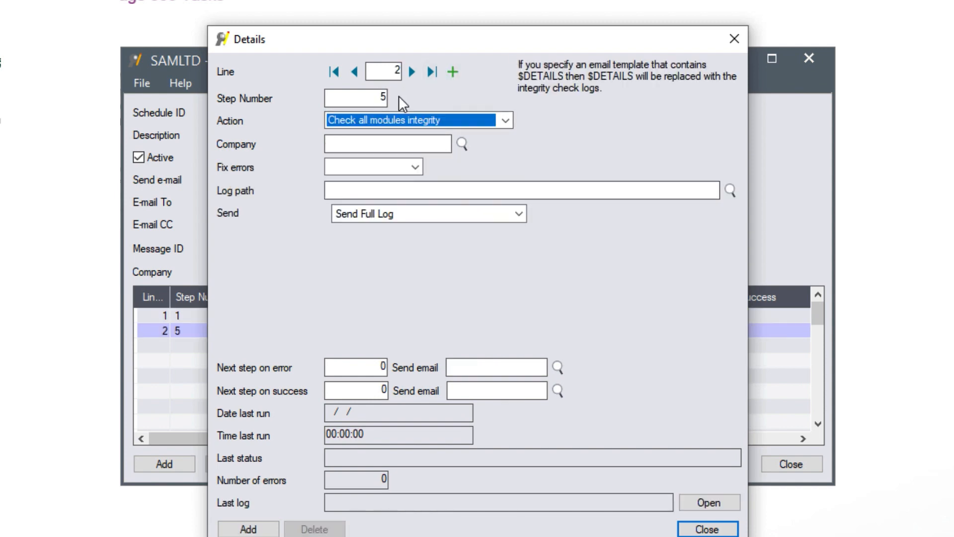
{"action": "left_click", "coordinate": [504, 120]}
{"action": "left_click_drag", "start_coordinate": [506, 195], "coordinate": [485, 532]}
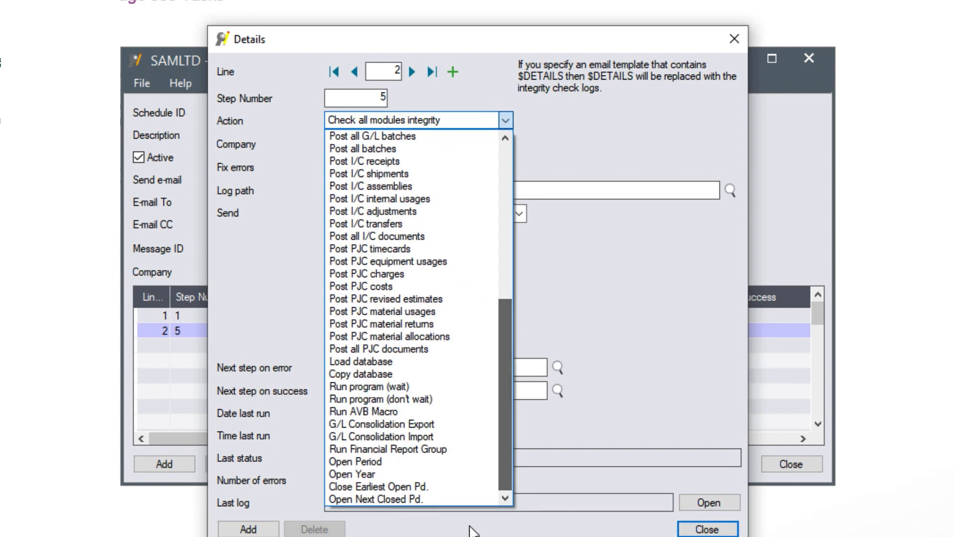
{"action": "left_click", "coordinate": [413, 498]}
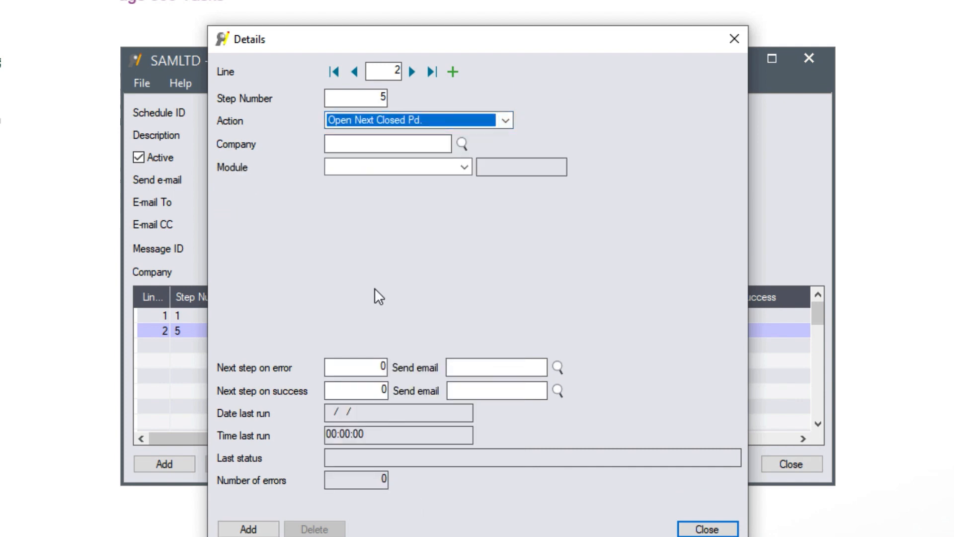
Set step 5's company to O11 and its module to Order Entry
{"action": "left_click", "coordinate": [378, 144]}
{"action": "type", "text": "O"}
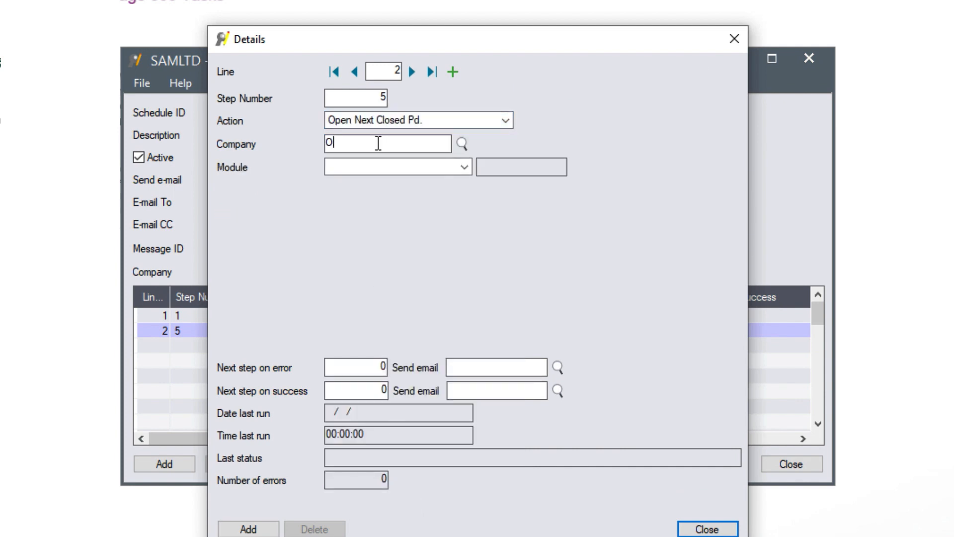
{"action": "type", "text": "11"}
{"action": "double_click", "coordinate": [378, 143]}
{"action": "left_click", "coordinate": [444, 166]}
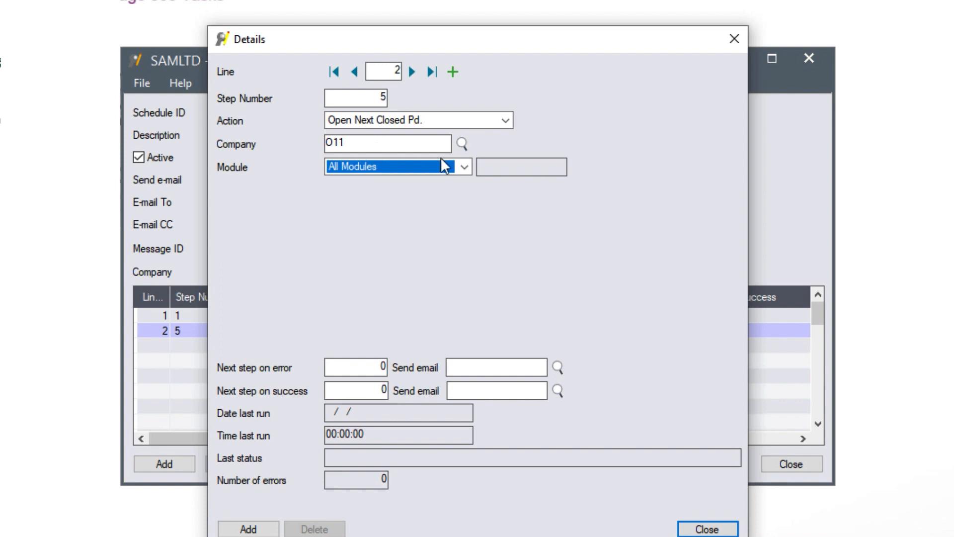
{"action": "left_click", "coordinate": [465, 166]}
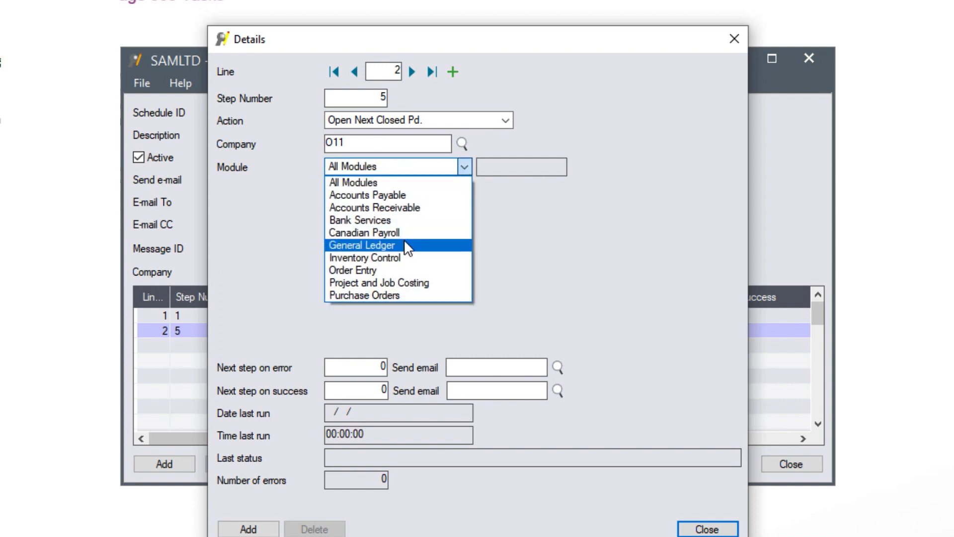
{"action": "left_click", "coordinate": [386, 269]}
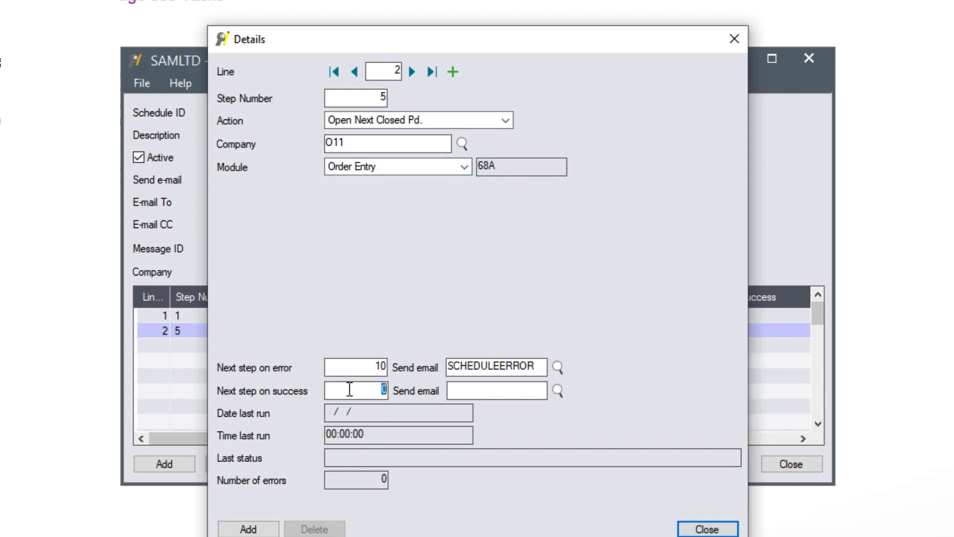
{"action": "type", "text": "1"}
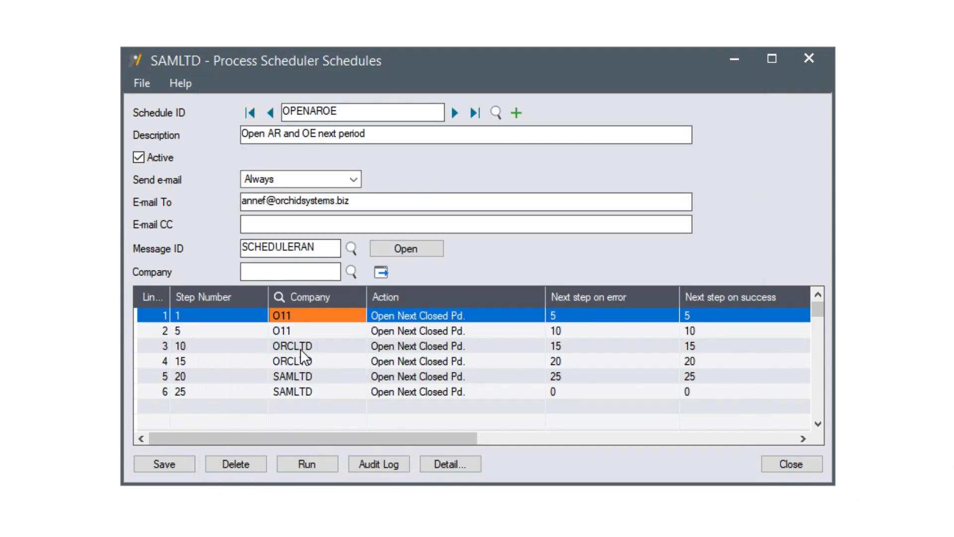
Check the step 10, 15, 20 and 25 lines for ORCLTD and SAMLTD
{"action": "left_click", "coordinate": [301, 348]}
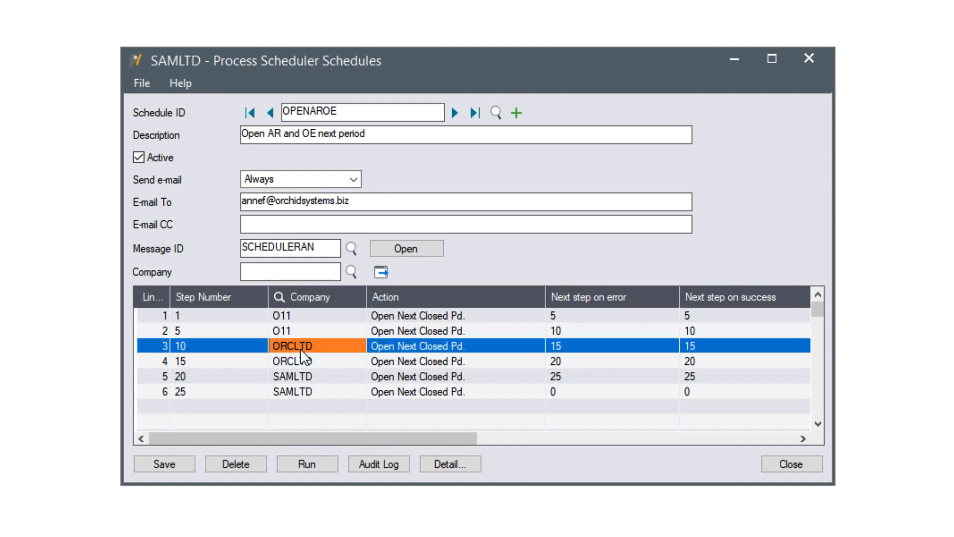
{"action": "left_click", "coordinate": [299, 362]}
{"action": "left_click", "coordinate": [294, 376]}
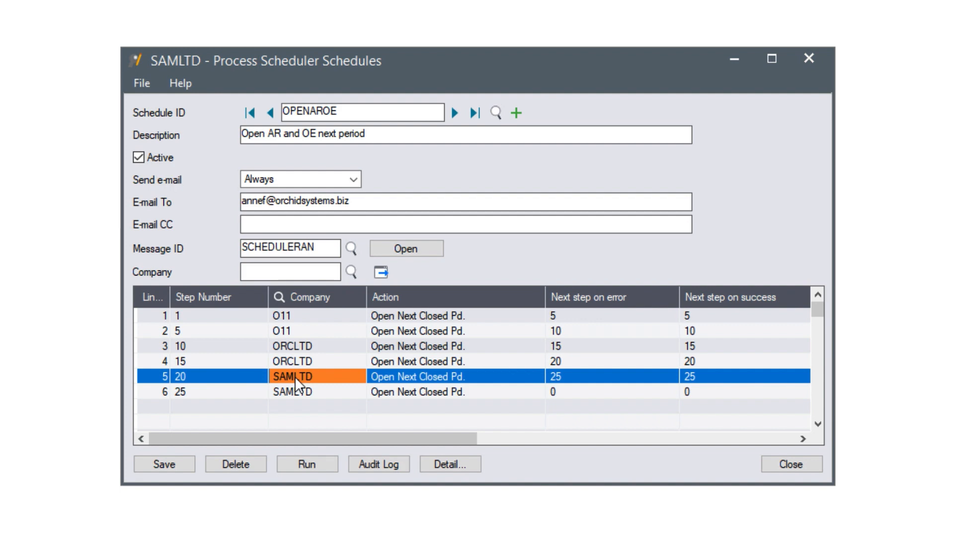
{"action": "left_click", "coordinate": [292, 392]}
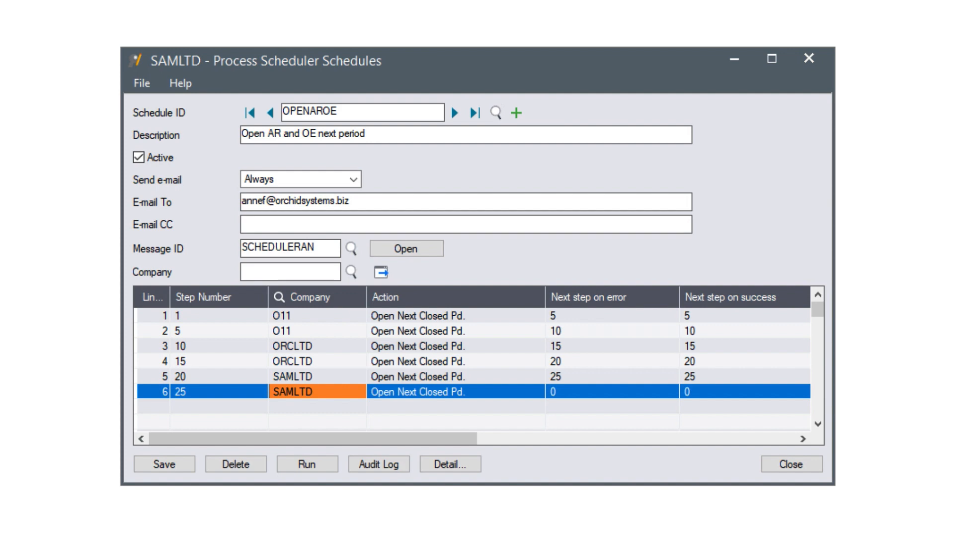
Save and run OPENAROE, review the Success log, and close it
{"action": "left_click", "coordinate": [177, 462]}
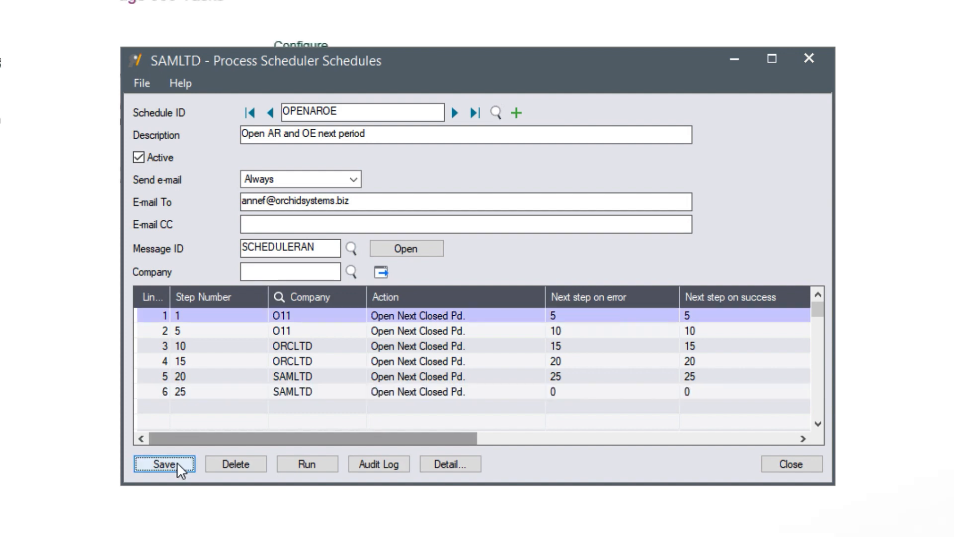
{"action": "left_click", "coordinate": [308, 463]}
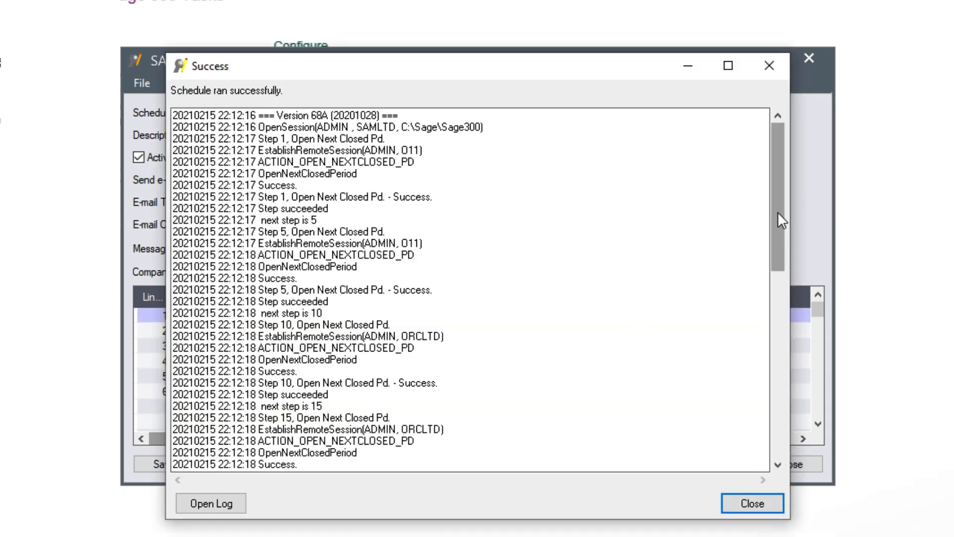
{"action": "left_click_drag", "start_coordinate": [777, 212], "coordinate": [768, 423]}
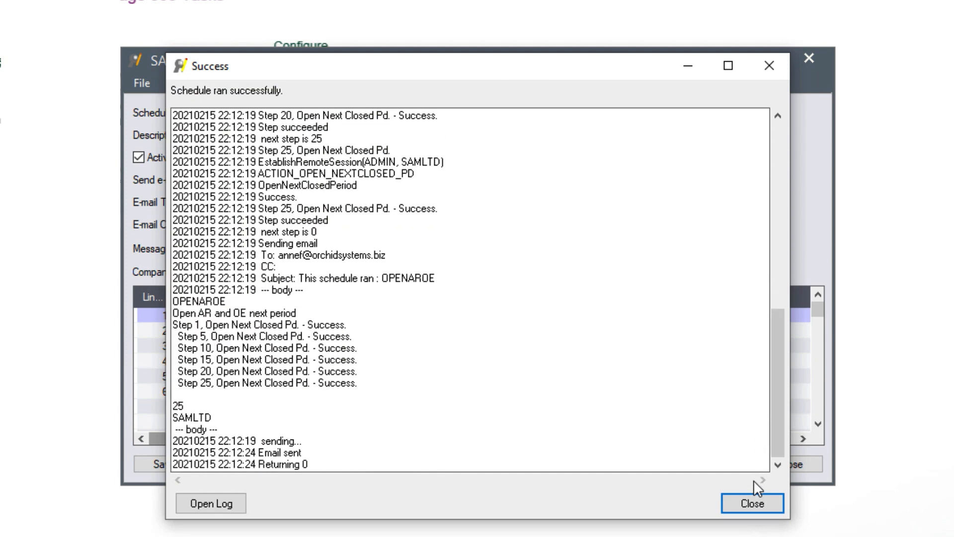
{"action": "left_click", "coordinate": [748, 504]}
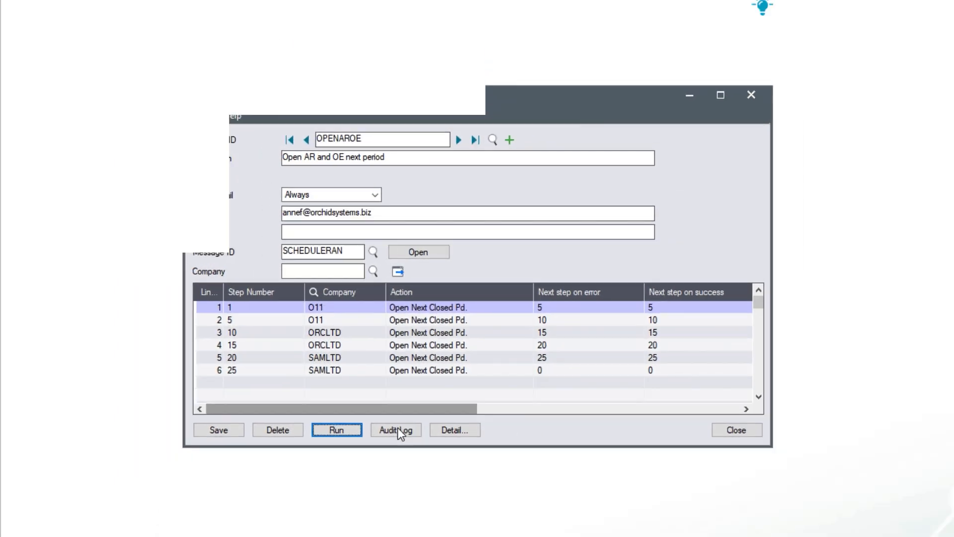
Review the OPENAROE audit log's last-status columns for each step, then close it
{"action": "left_click", "coordinate": [398, 430]}
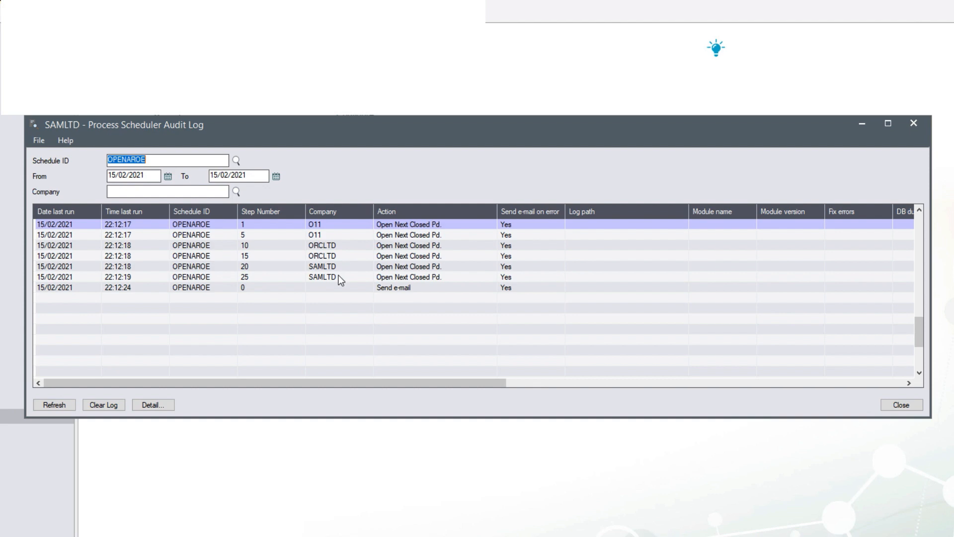
{"action": "left_click_drag", "start_coordinate": [343, 382], "coordinate": [736, 396]}
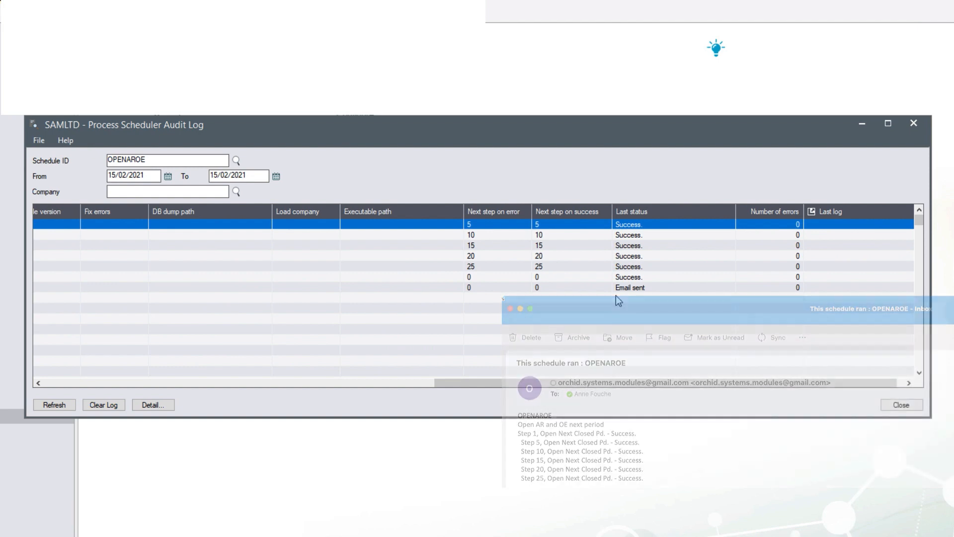
{"action": "left_click", "coordinate": [901, 405]}
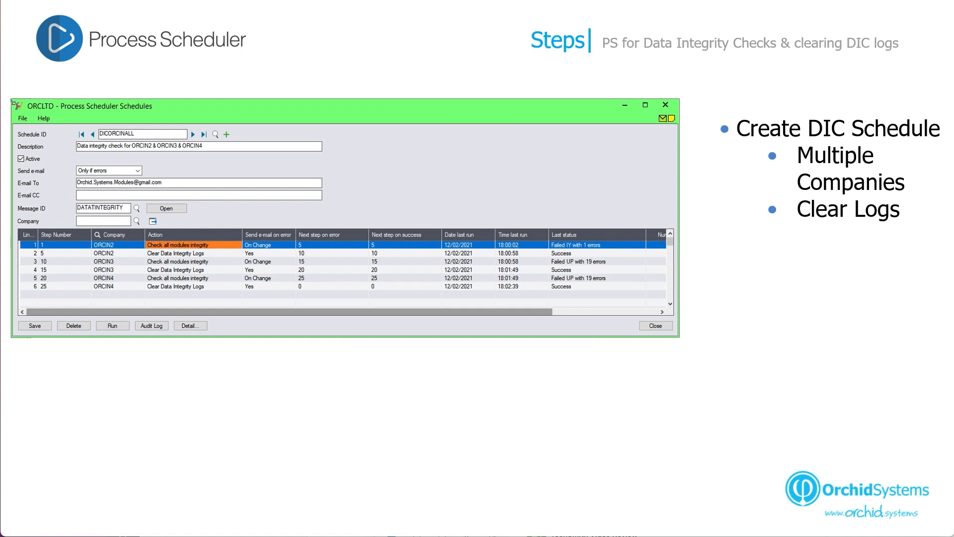
Show the Details screens for the integrity-check step and the log-clearing step
{"action": "key", "text": "Right"}
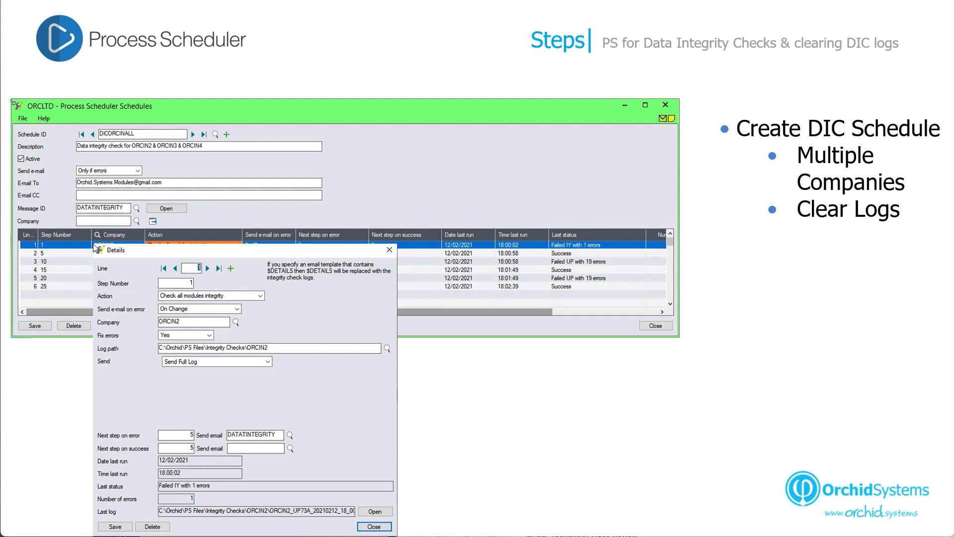
{"action": "key", "text": "Right"}
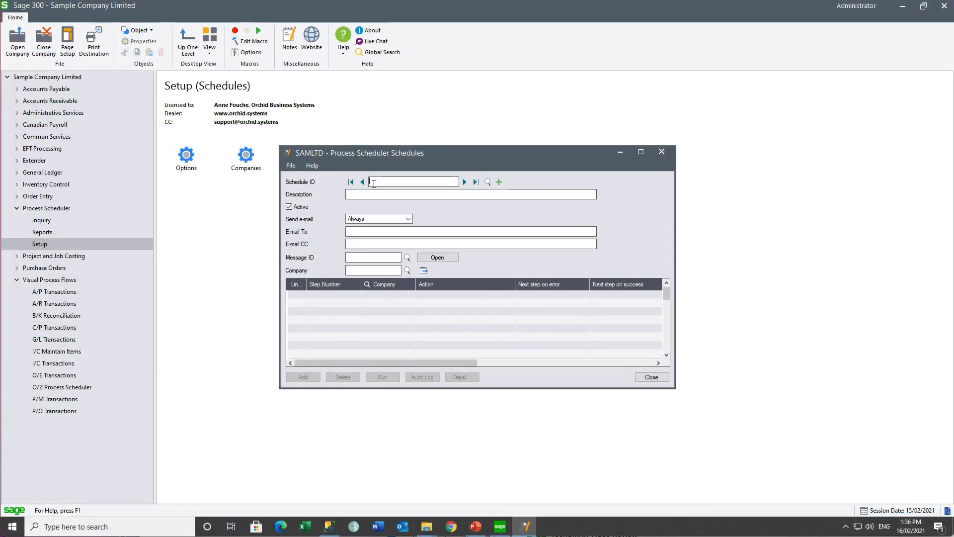
Create schedule DICCLEAR described 'Data integrity check & clear old logs' with the recipient's e-mail address
{"action": "type", "text": "DCCLEAR"}
{"action": "key", "text": "Tab"}
{"action": "type", "text": "Dat"}
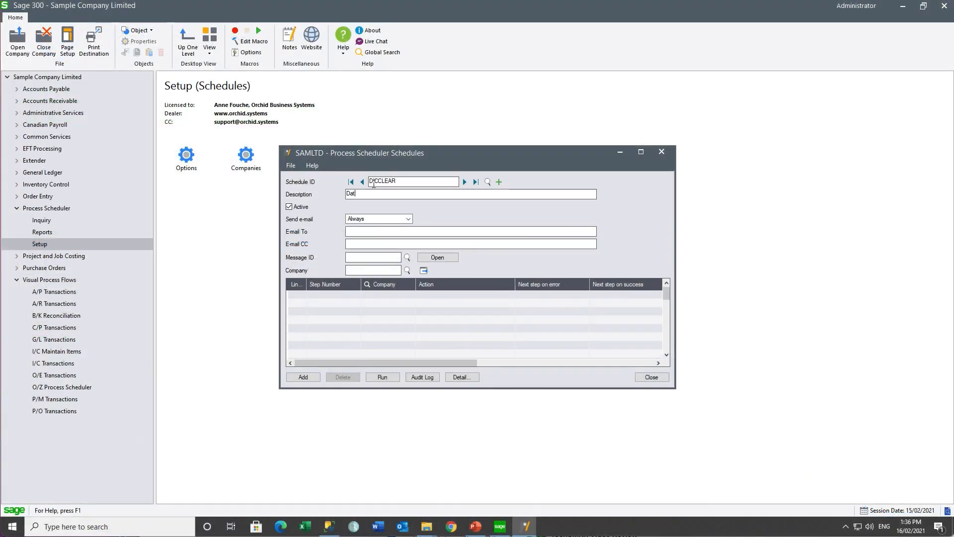
{"action": "type", "text": "a integrity check "}
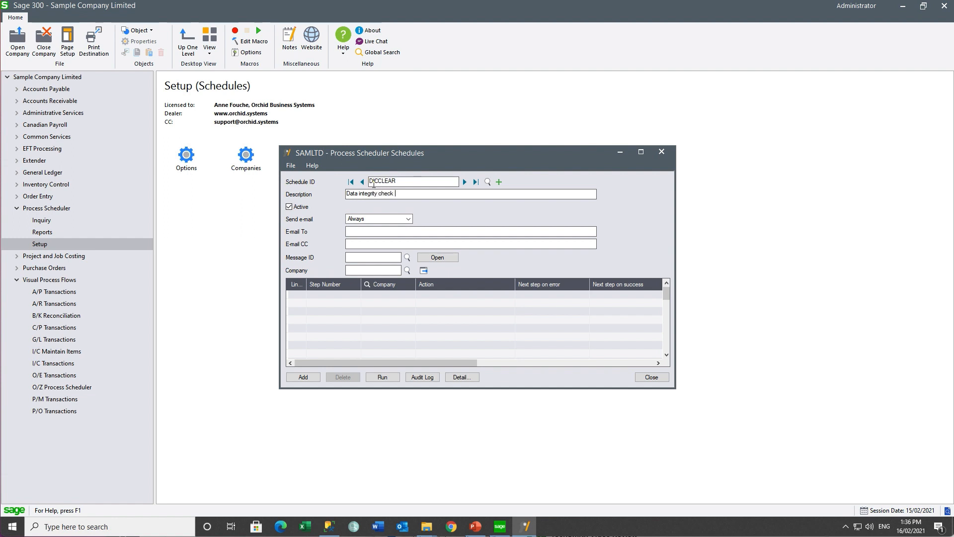
{"action": "type", "text": "& clear old logs"}
{"action": "left_click", "coordinate": [380, 228]}
Choose the SCHEDULERAN message and start line 1 with company O11
{"action": "left_click", "coordinate": [407, 257]}
{"action": "double_click", "coordinate": [453, 348]}
{"action": "left_click", "coordinate": [341, 295]}
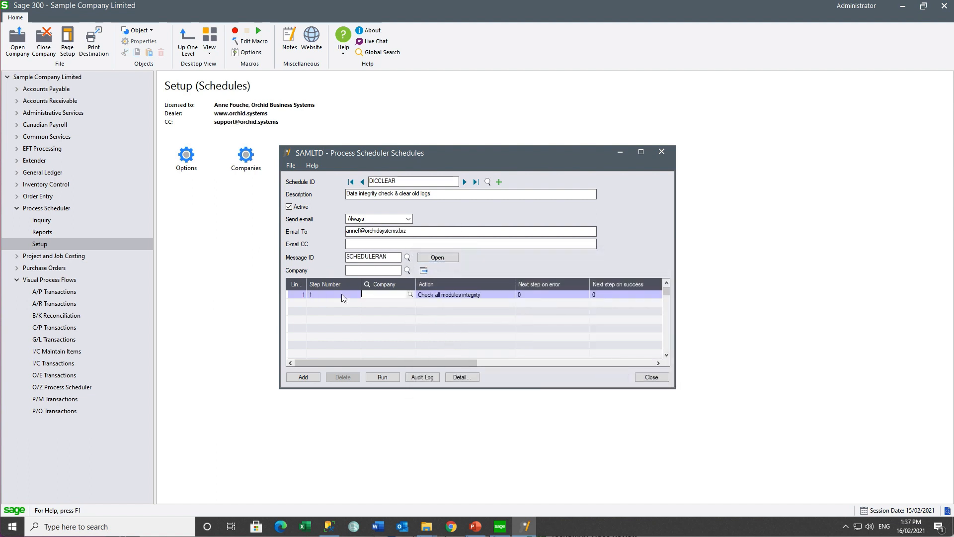
{"action": "type", "text": "O11"}
{"action": "key", "text": "Tab"}
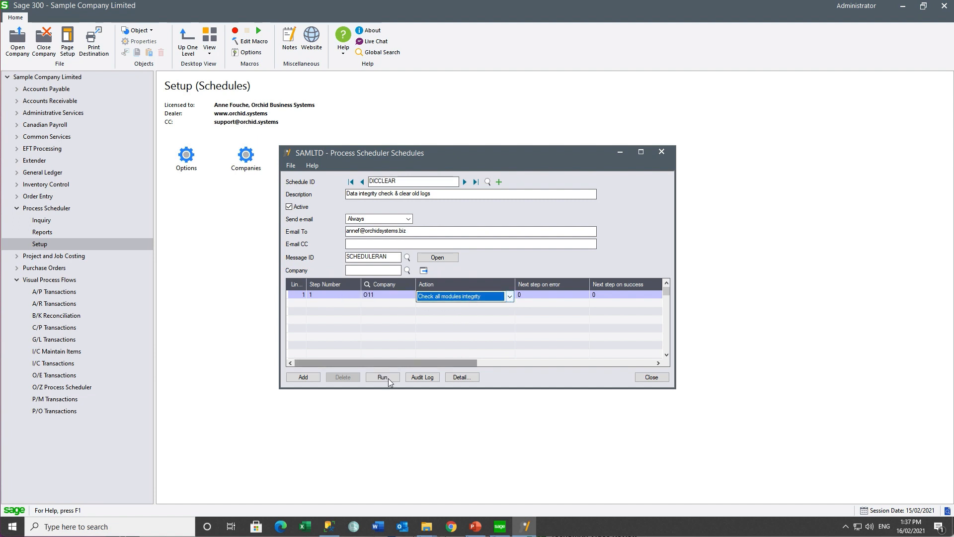
Set step 1's Fix errors to Yes and log path to C:\Orchid\PS Files\Integrity Checks\O11
{"action": "left_click", "coordinate": [461, 377]}
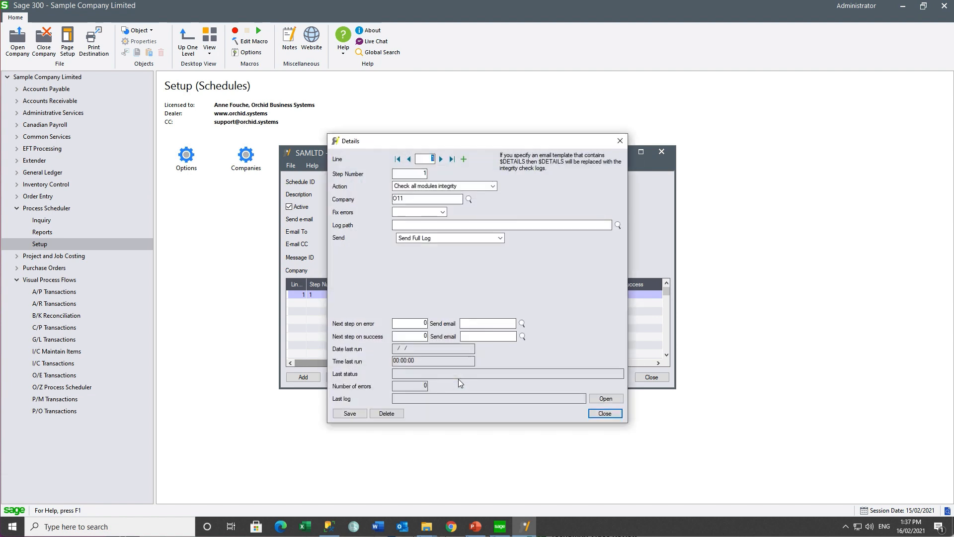
{"action": "left_click", "coordinate": [442, 212]}
{"action": "left_click", "coordinate": [419, 227]}
{"action": "left_click", "coordinate": [420, 225]}
{"action": "type", "text": "C:\\Orchid\\IS Files\\Integrity Checks"}
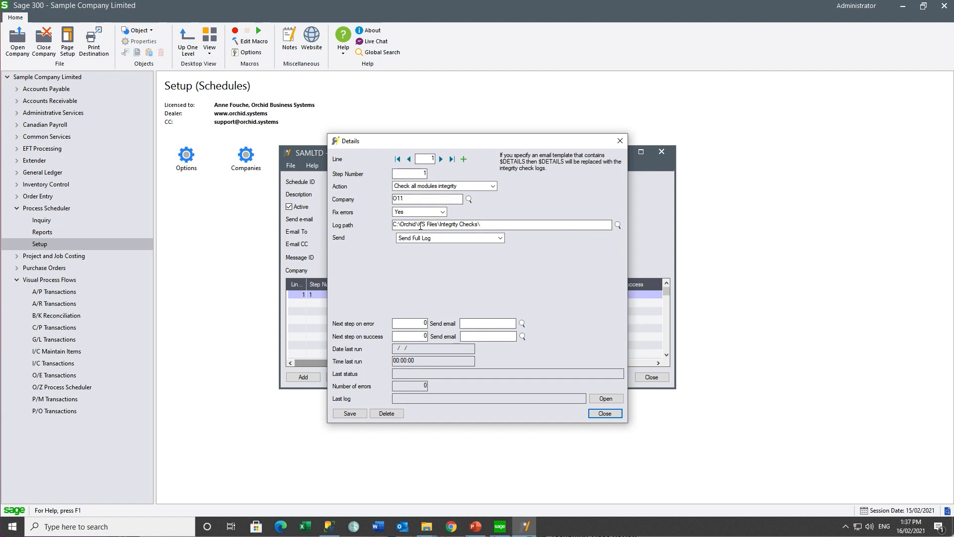
{"action": "type", "text": "\\O11"}
{"action": "key", "text": "Tab"}
{"action": "left_click", "coordinate": [425, 323]}
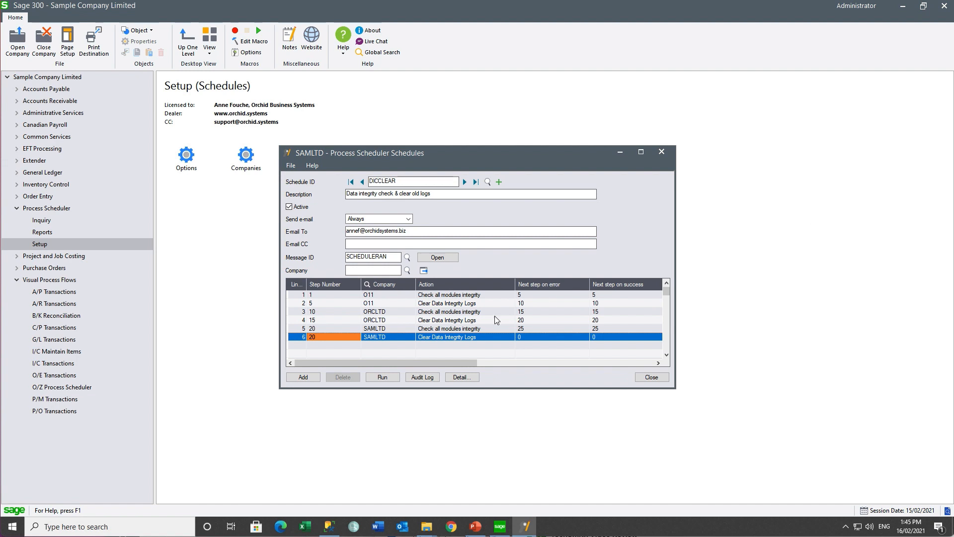
Renumber the last step to 25 and add the DICCLEAR schedule
{"action": "left_click", "coordinate": [463, 296]}
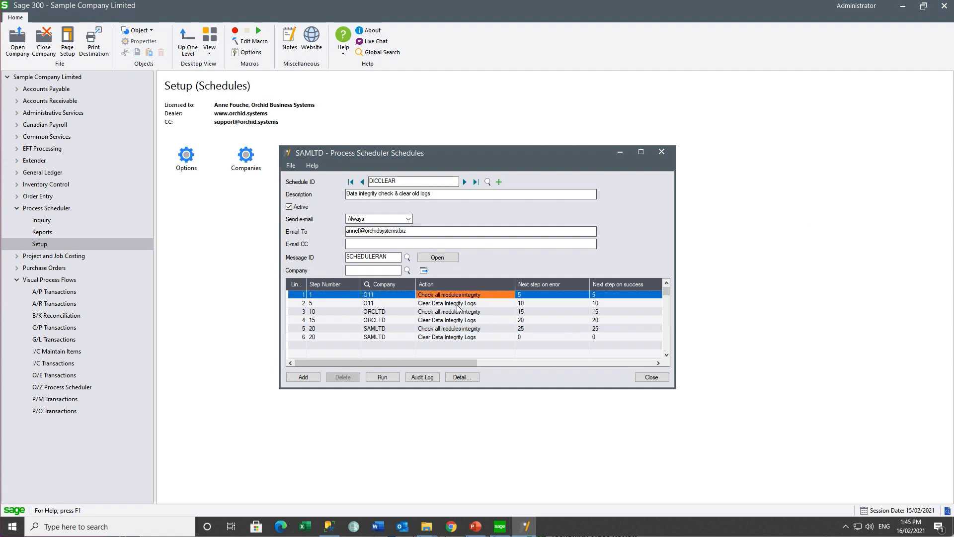
{"action": "left_click", "coordinate": [457, 305]}
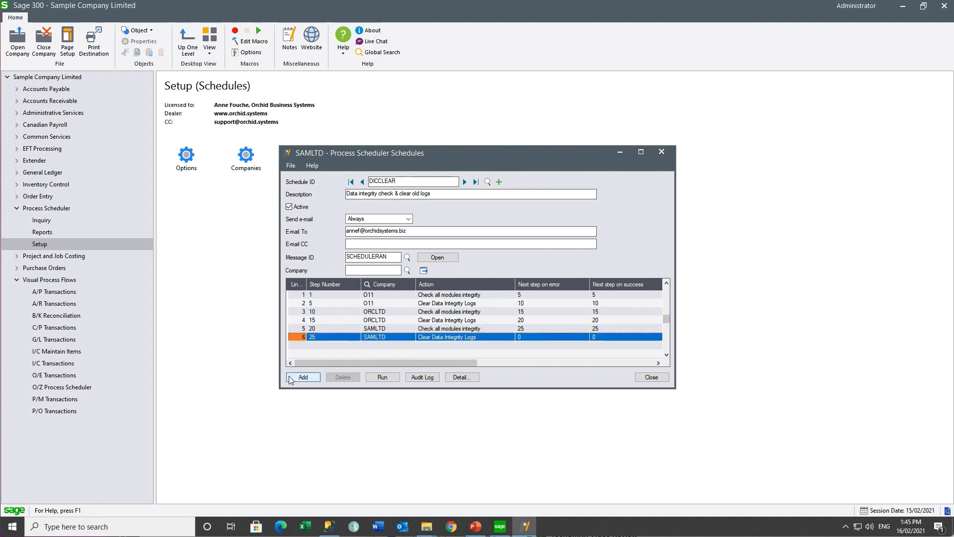
{"action": "left_click", "coordinate": [297, 377]}
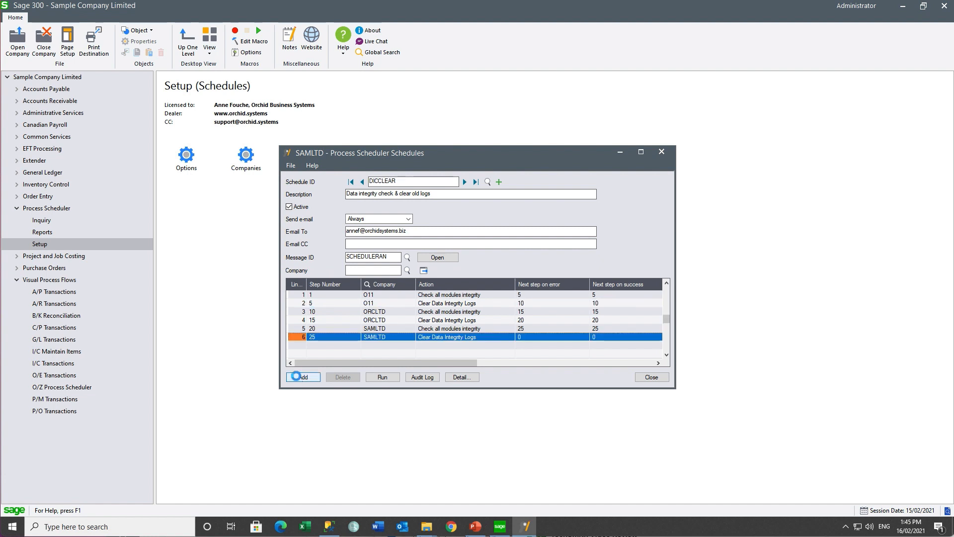
Run DICCLEAR, review its integrity-check log, then close the log and result message
{"action": "left_click", "coordinate": [393, 380]}
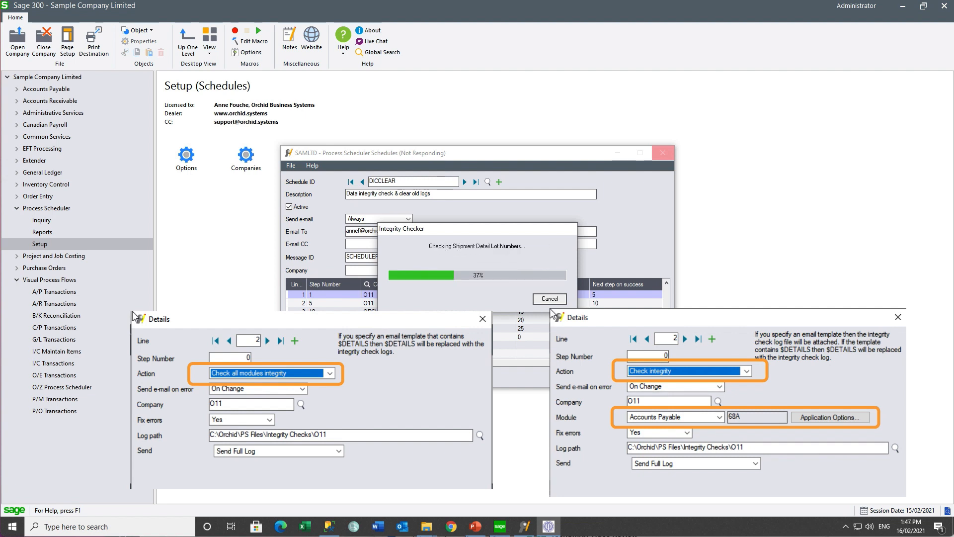
{"action": "key", "text": "Escape"}
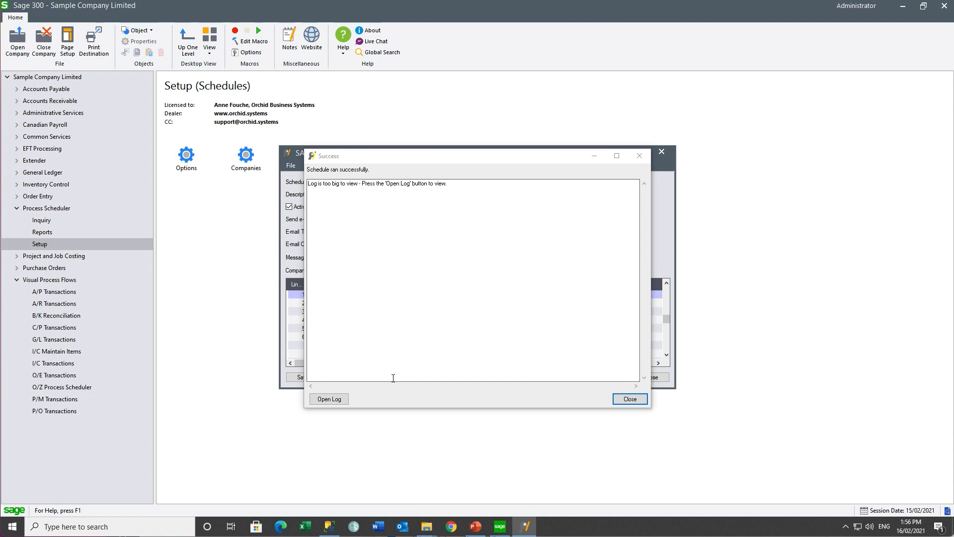
{"action": "left_click", "coordinate": [329, 400]}
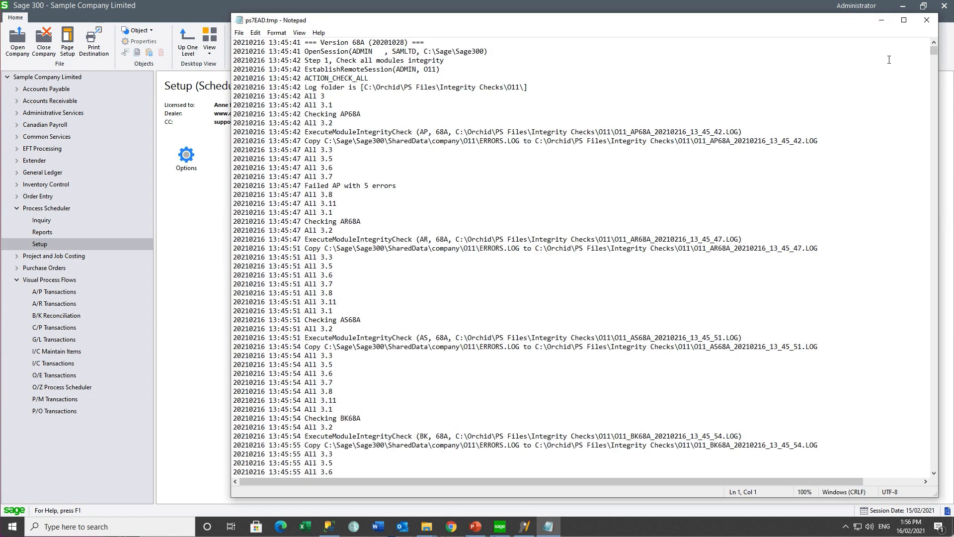
{"action": "left_click_drag", "start_coordinate": [934, 50], "coordinate": [918, 341]}
{"action": "left_click", "coordinate": [926, 20]}
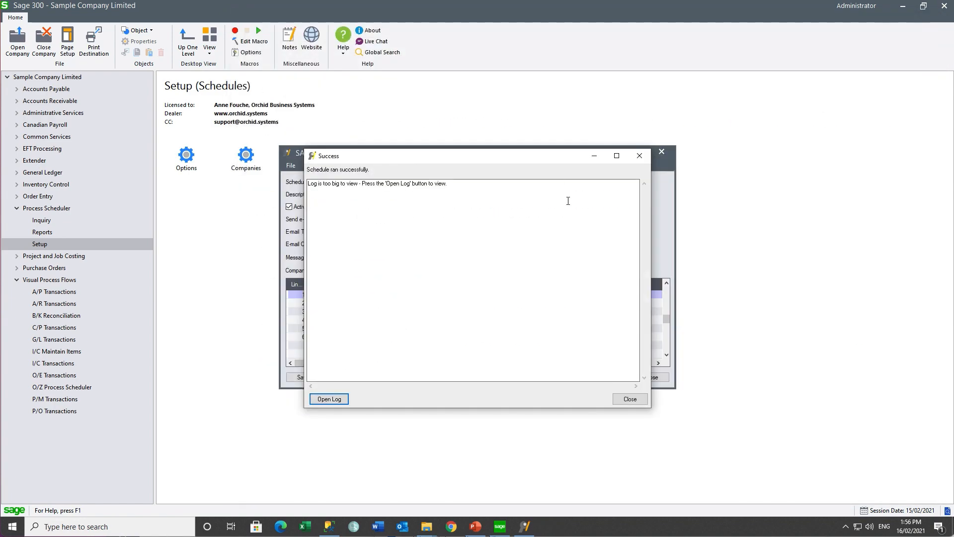
{"action": "left_click", "coordinate": [630, 399]}
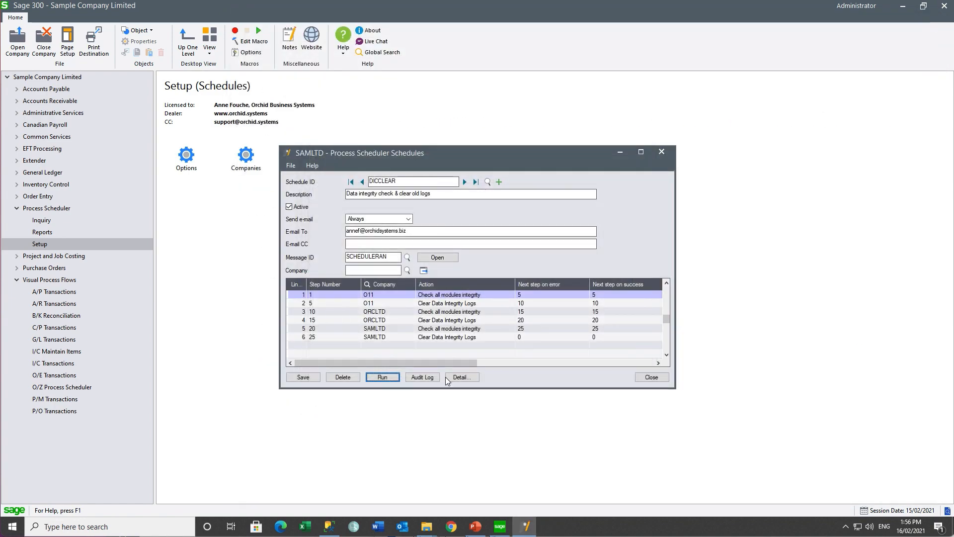
{"action": "left_click", "coordinate": [423, 379]}
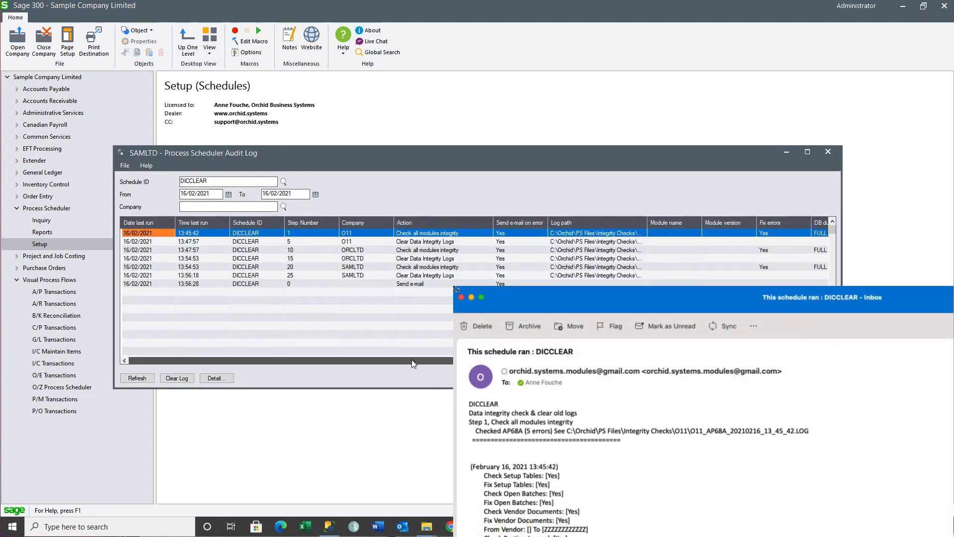
{"action": "left_click_drag", "start_coordinate": [412, 359], "coordinate": [797, 364]}
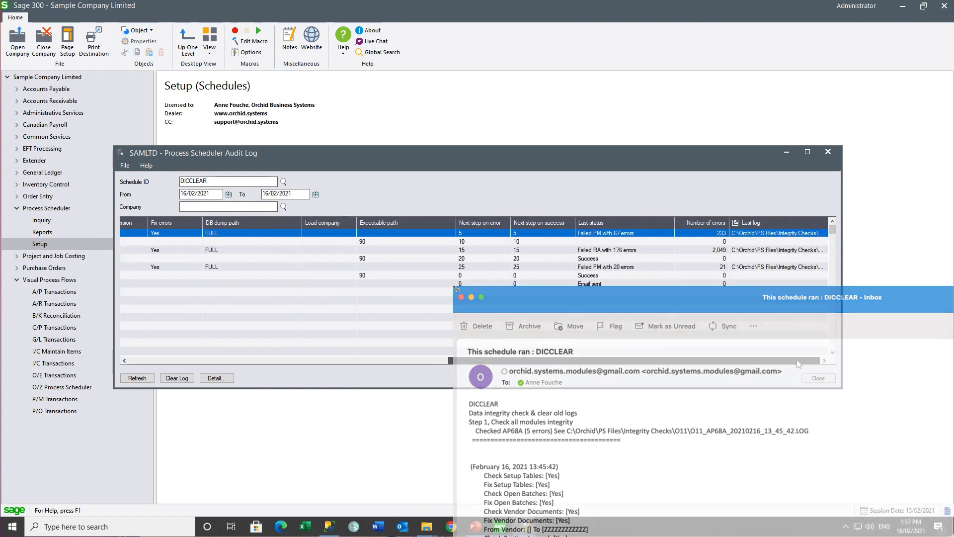
{"action": "left_click", "coordinate": [778, 239]}
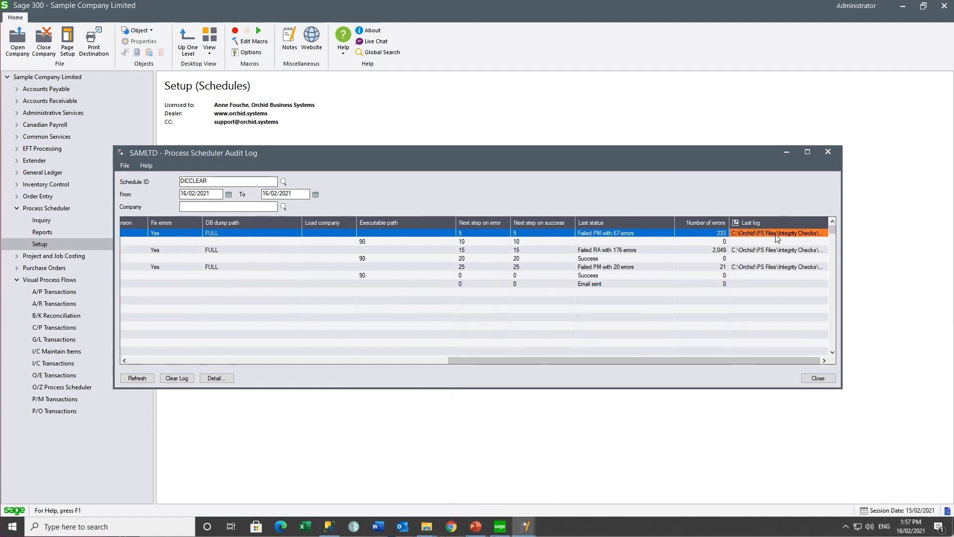
{"action": "left_click", "coordinate": [736, 223]}
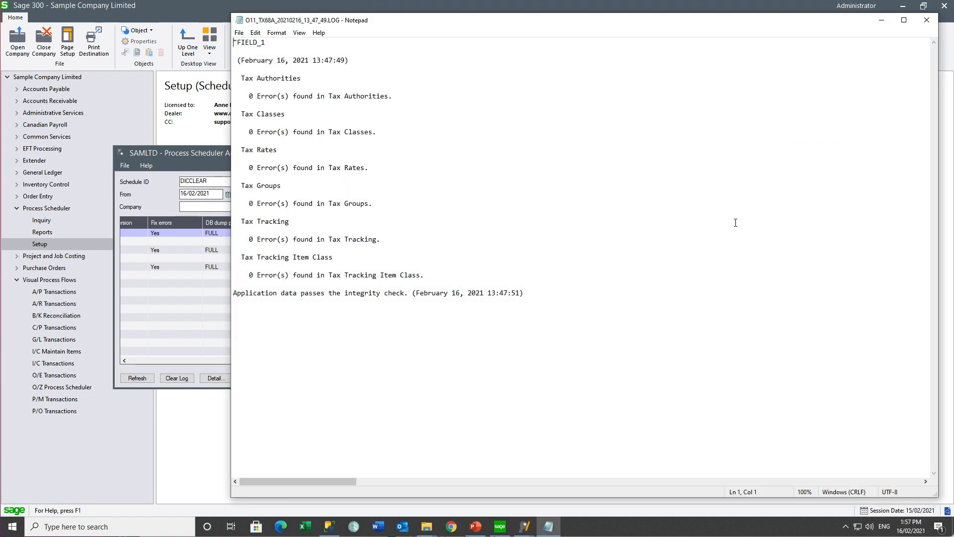
{"action": "left_click", "coordinate": [928, 21]}
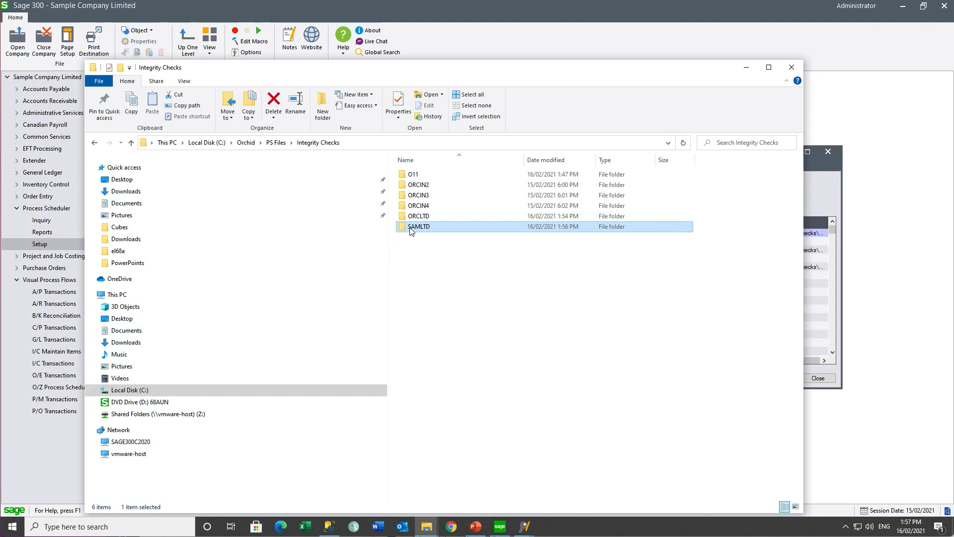
{"action": "double_click", "coordinate": [412, 227]}
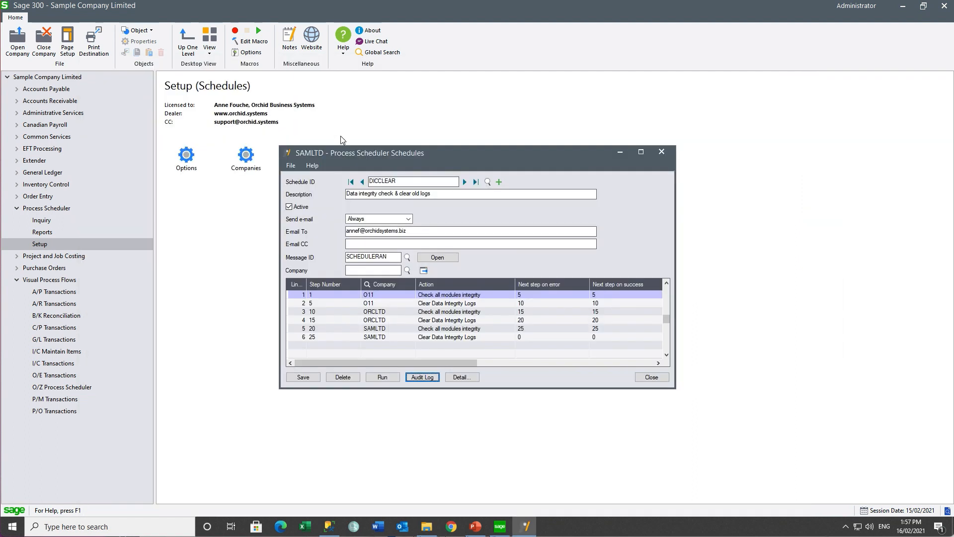
Send e-mail only on errors, then review line 1's Details and its Send e-mail on error choices
{"action": "left_click", "coordinate": [409, 219]}
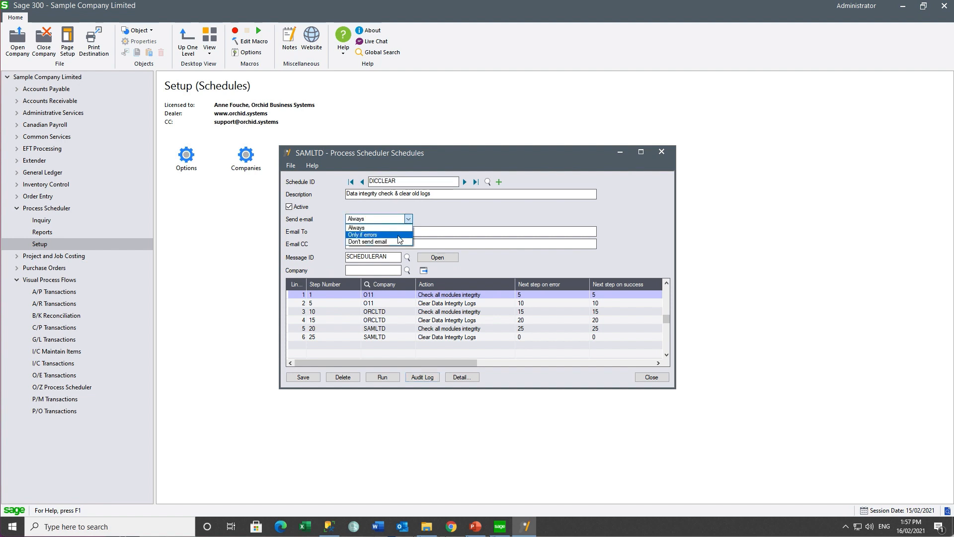
{"action": "left_click", "coordinate": [399, 234]}
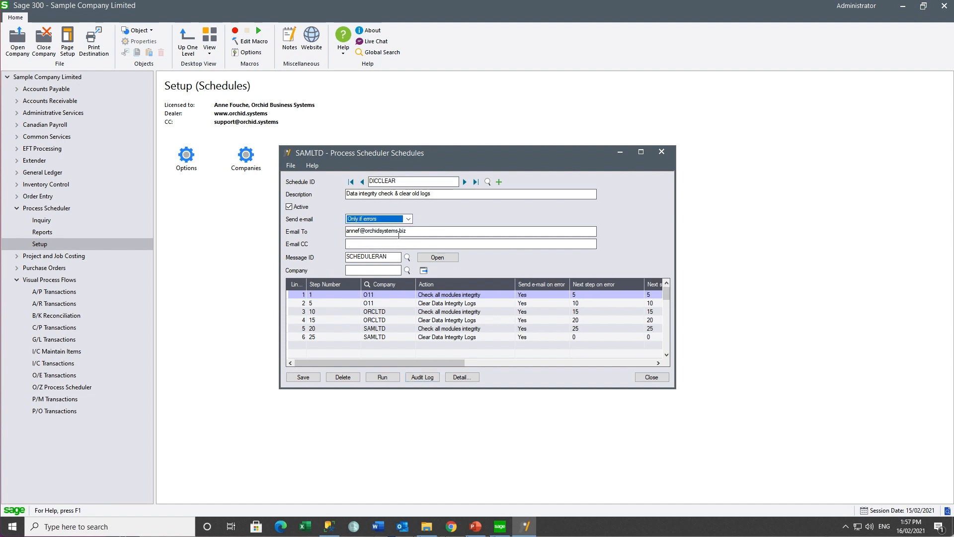
{"action": "left_click", "coordinate": [440, 295]}
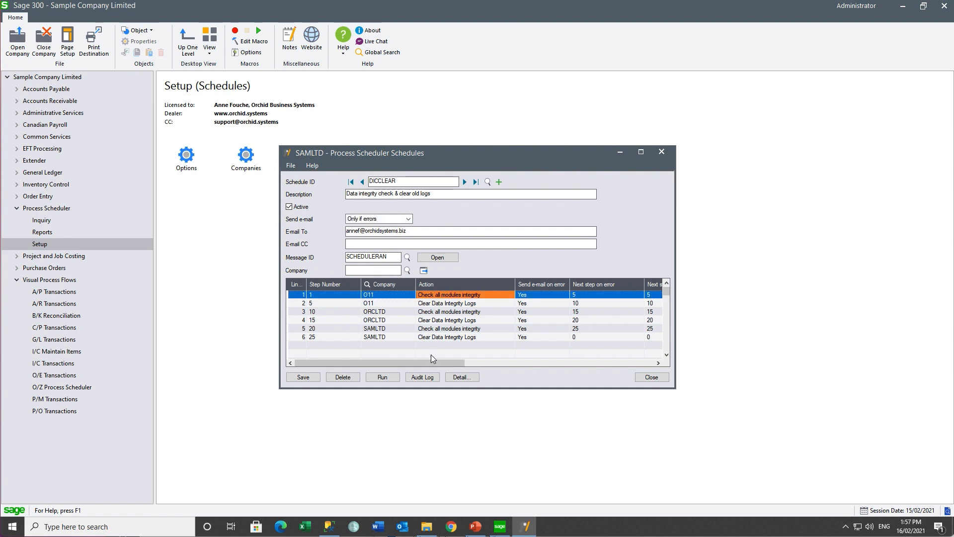
{"action": "left_click", "coordinate": [458, 378]}
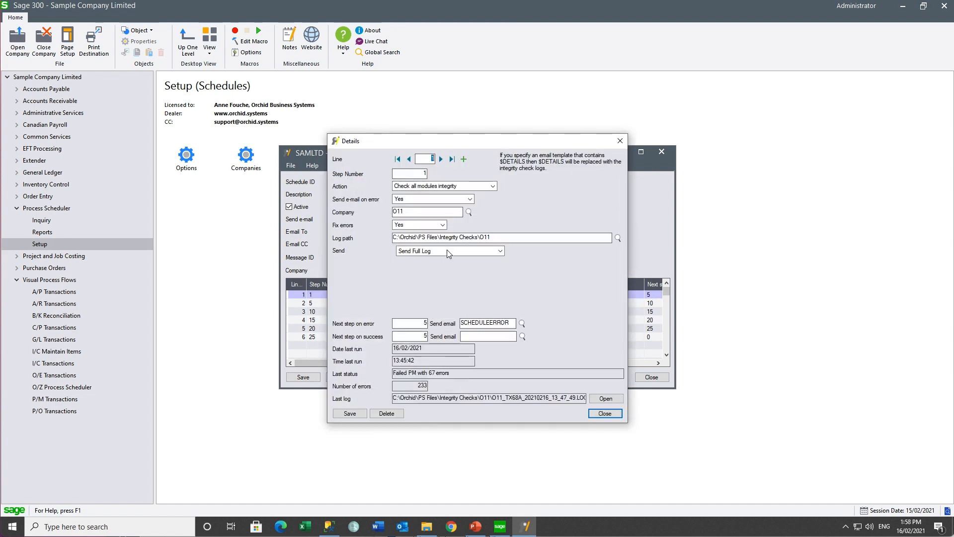
{"action": "left_click", "coordinate": [469, 199]}
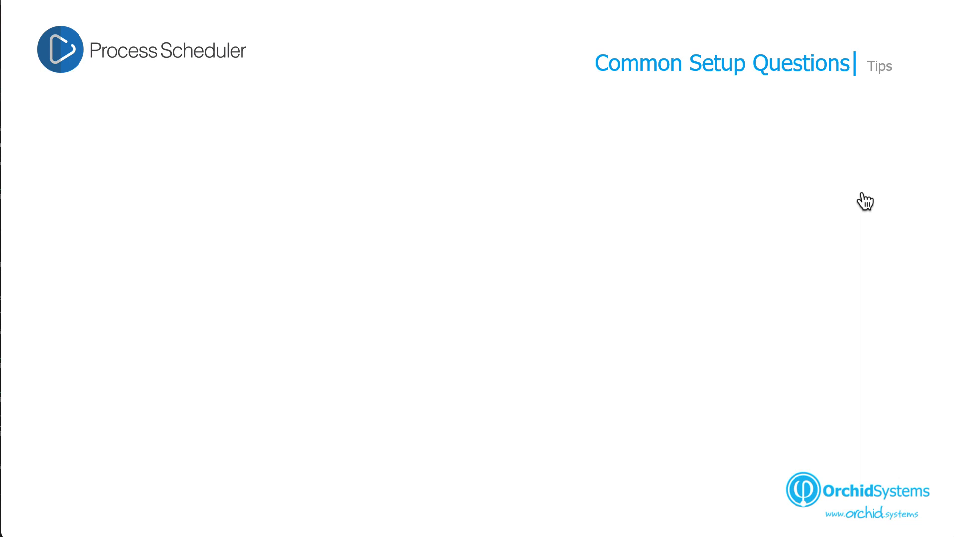
From the Process Scheduler Options F1 help, open the online Process Scheduler help page
{"action": "key", "text": "Right"}
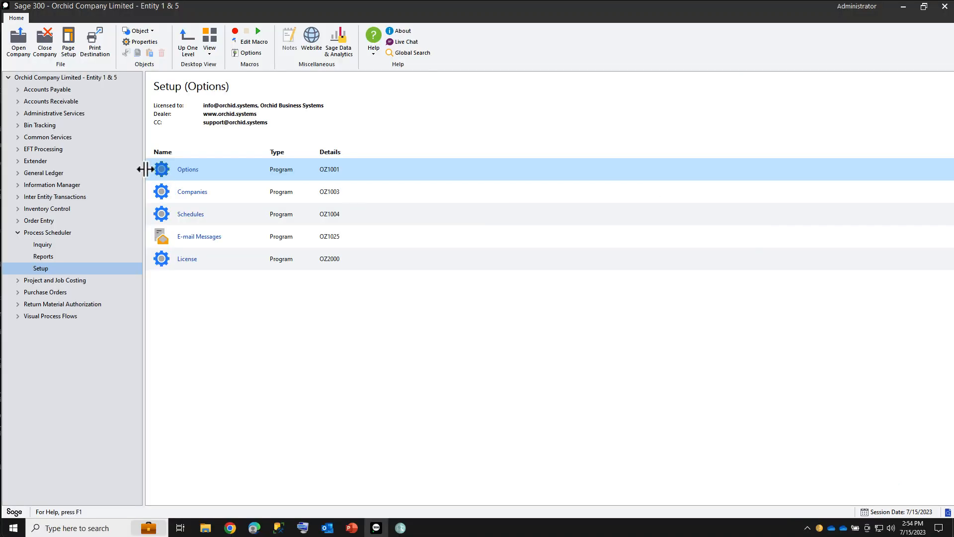
{"action": "left_click", "coordinate": [188, 171]}
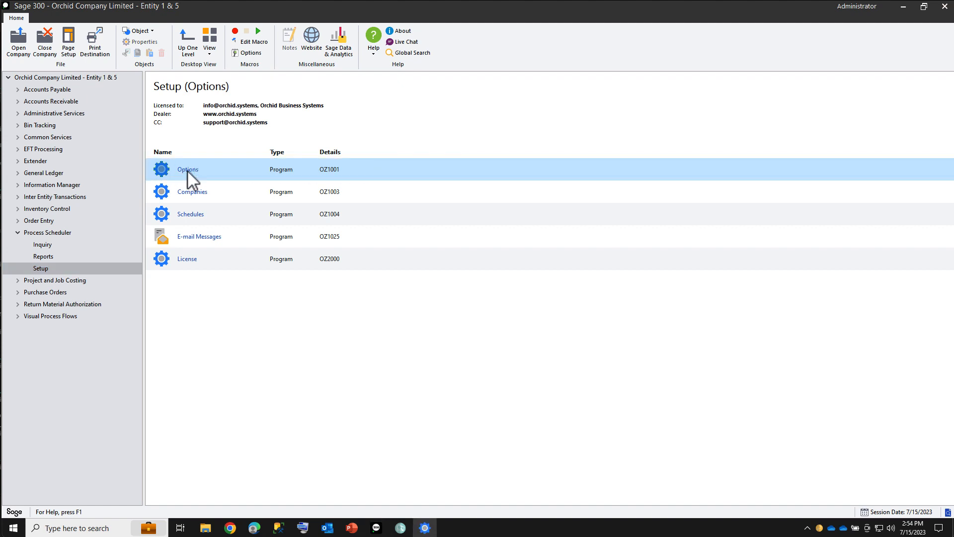
{"action": "key", "text": "F1"}
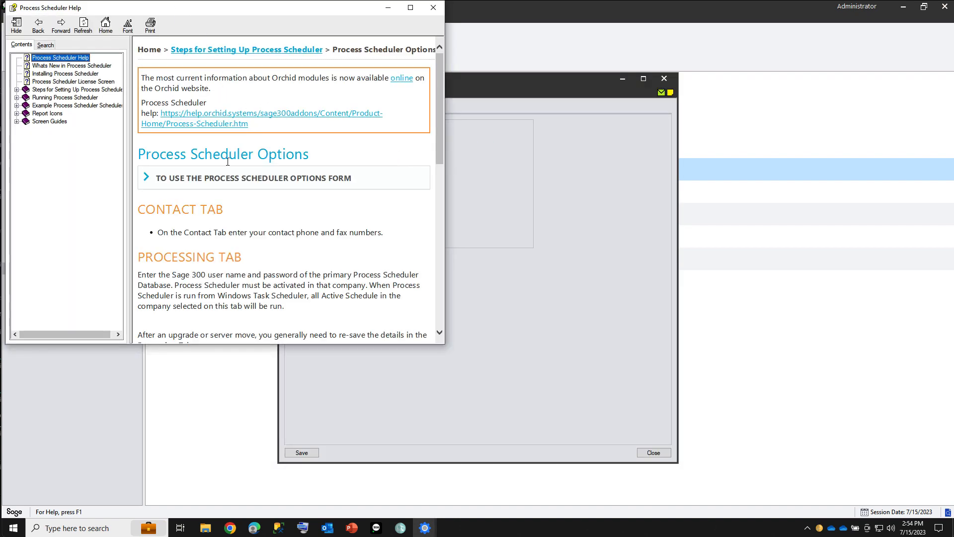
{"action": "left_click", "coordinate": [213, 124]}
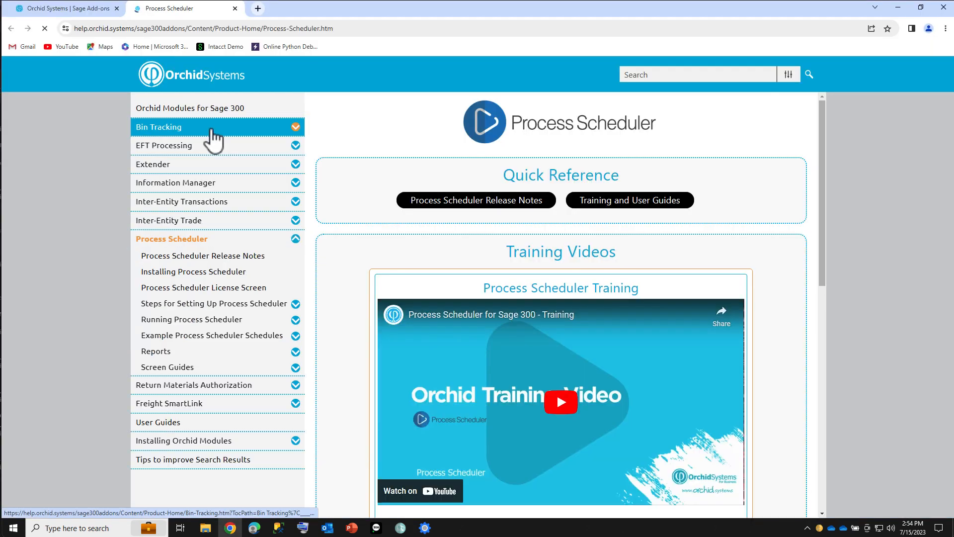
From the Orchid Systems home page, open Process Scheduler Help via the Resources Online Help page
{"action": "left_click", "coordinate": [59, 9]}
{"action": "mouse_move", "coordinate": [491, 102]}
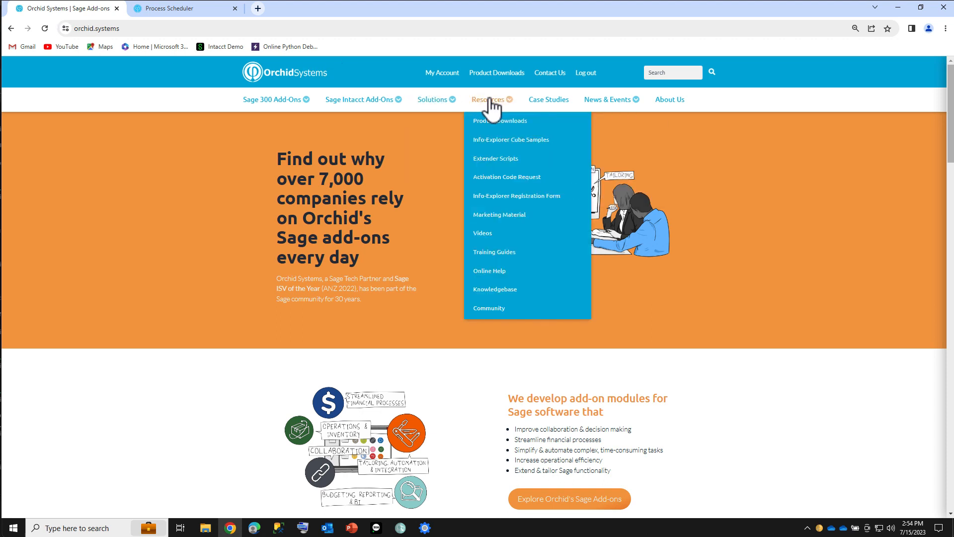
{"action": "left_click", "coordinate": [529, 275]}
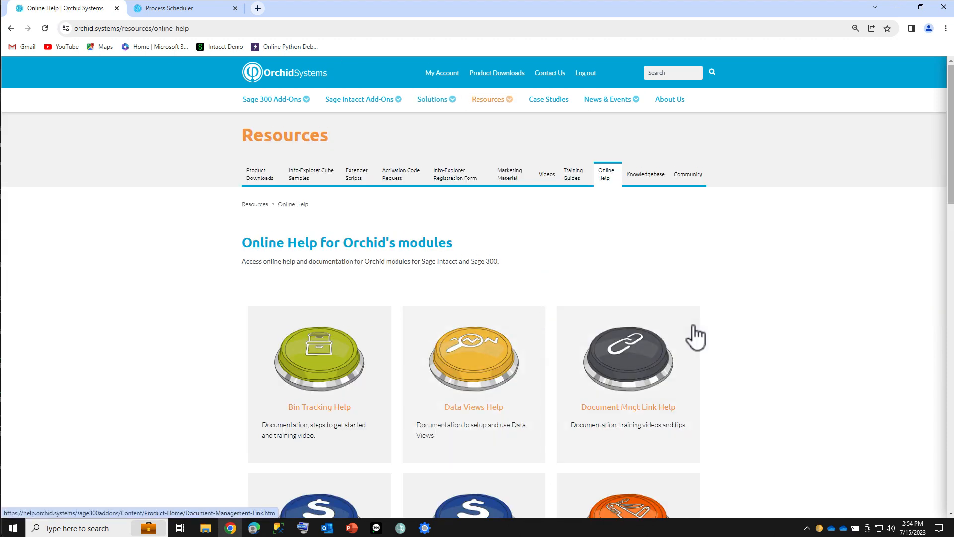
{"action": "scroll", "coordinate": [813, 302], "scroll_direction": "down", "scroll_amount": 2}
{"action": "scroll", "coordinate": [813, 302], "scroll_direction": "down", "scroll_amount": 8}
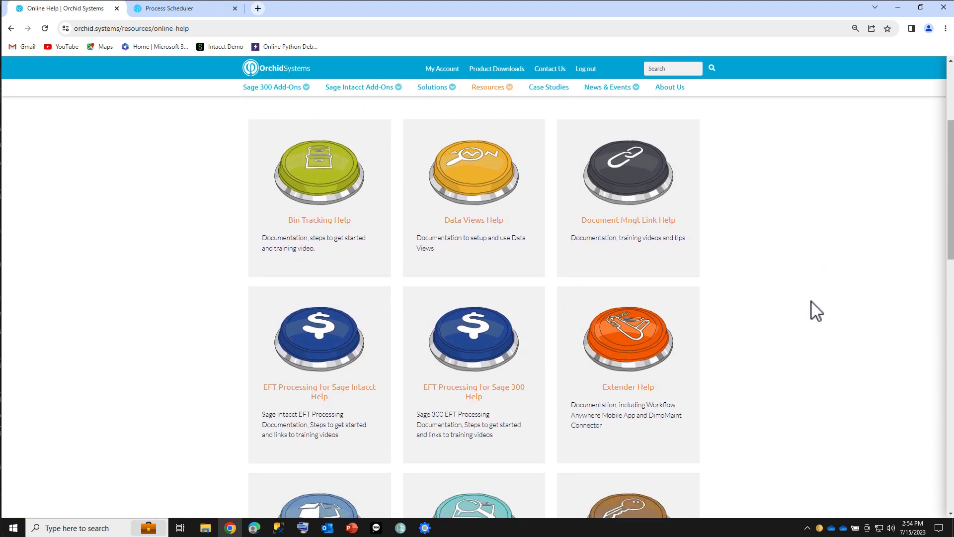
{"action": "scroll", "coordinate": [811, 301], "scroll_direction": "down", "scroll_amount": 5}
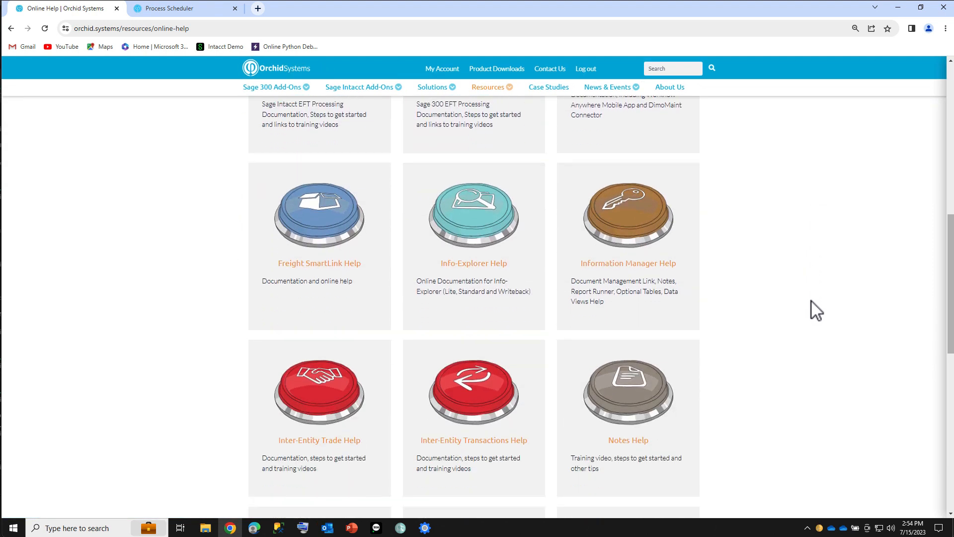
{"action": "scroll", "coordinate": [810, 300], "scroll_direction": "down", "scroll_amount": 2}
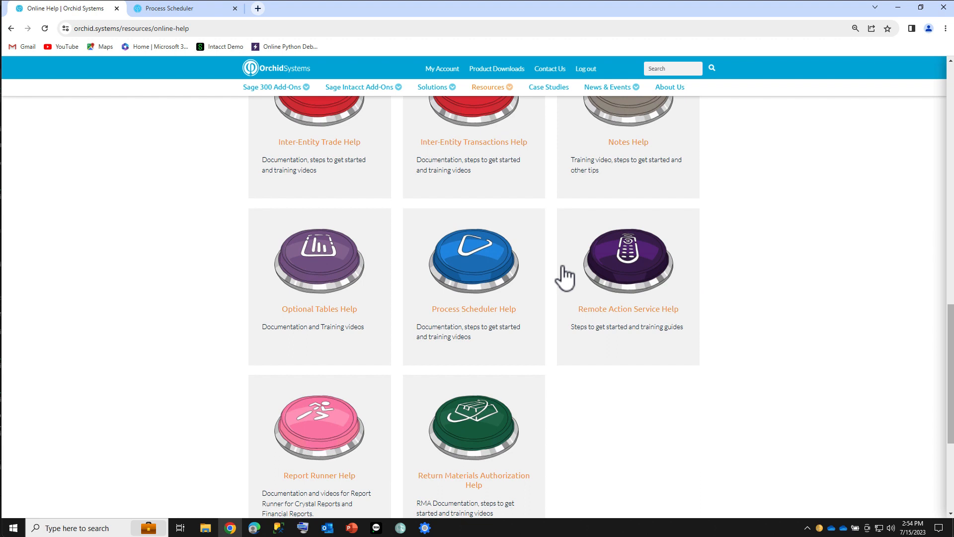
{"action": "left_click", "coordinate": [489, 271]}
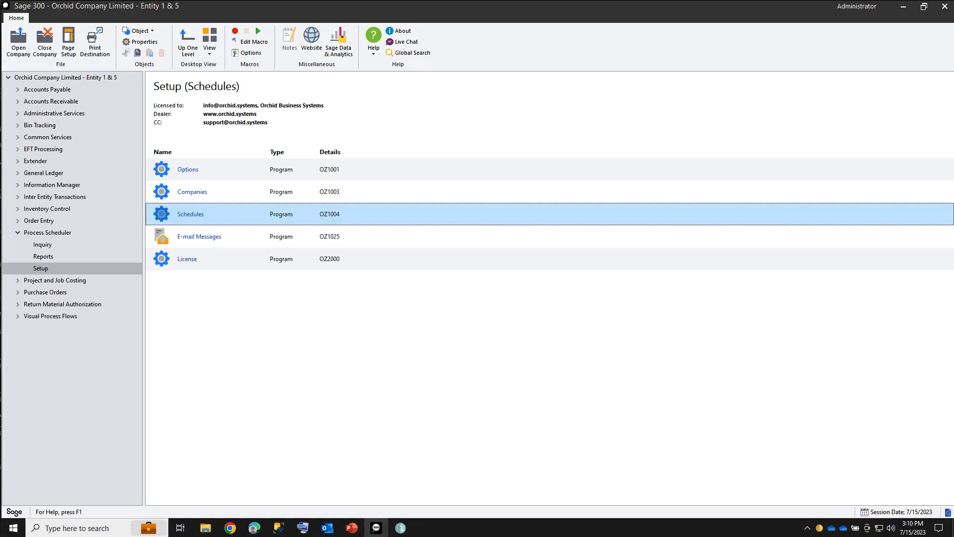
Load the DICORCLTD schedule in Process Scheduler Schedules
{"action": "double_click", "coordinate": [201, 220]}
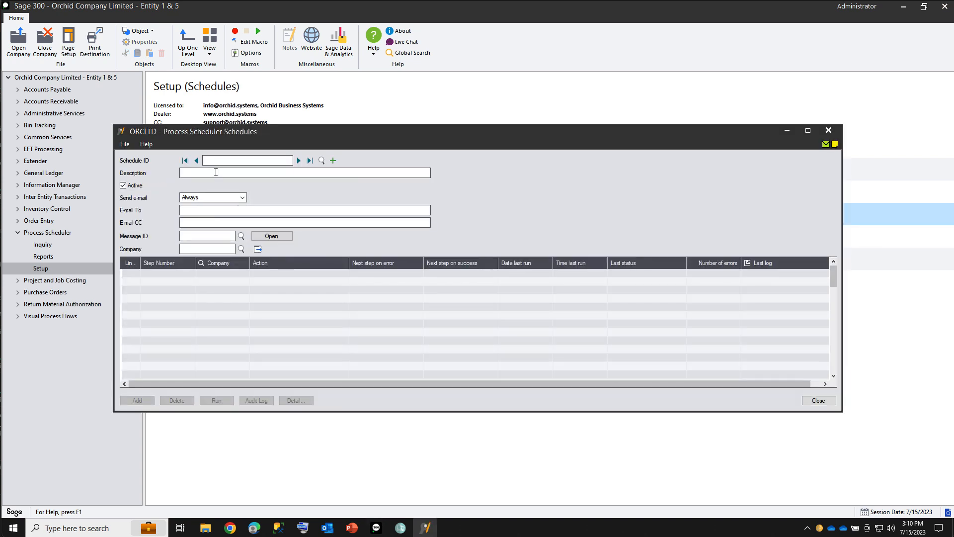
{"action": "type", "text": "DICORCLTD"}
{"action": "key", "text": "Tab"}
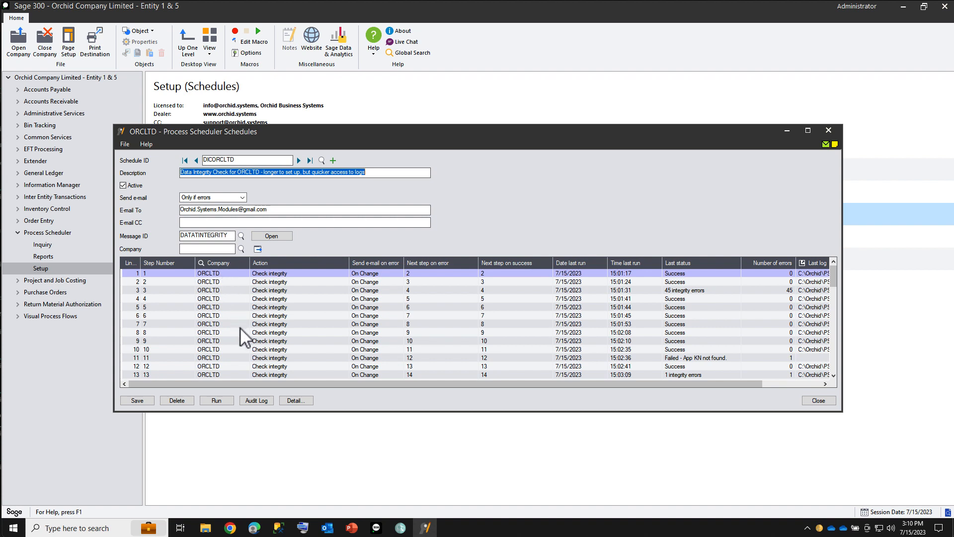
Review step 13's last integrity log, then bring up the schedule's Audit Log
{"action": "left_click", "coordinate": [265, 374]}
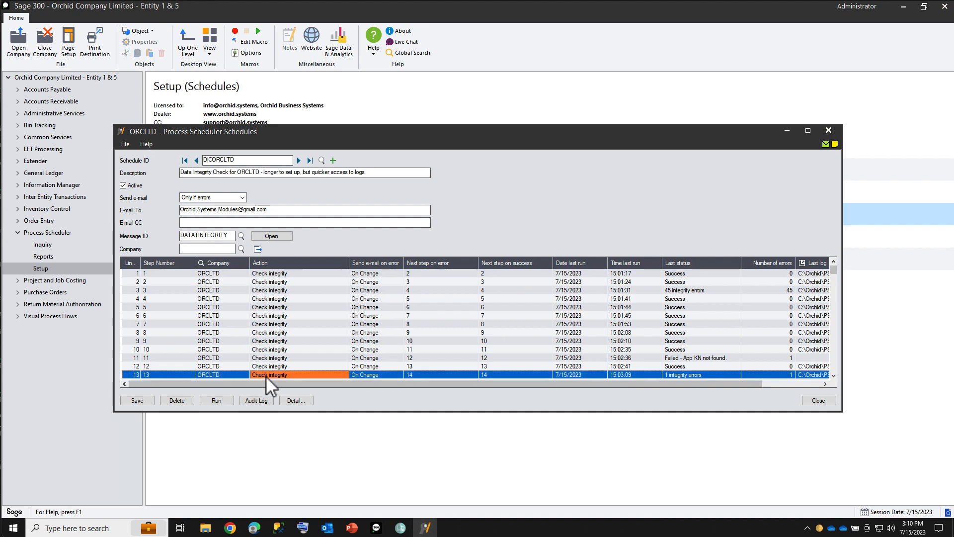
{"action": "left_click", "coordinate": [295, 401]}
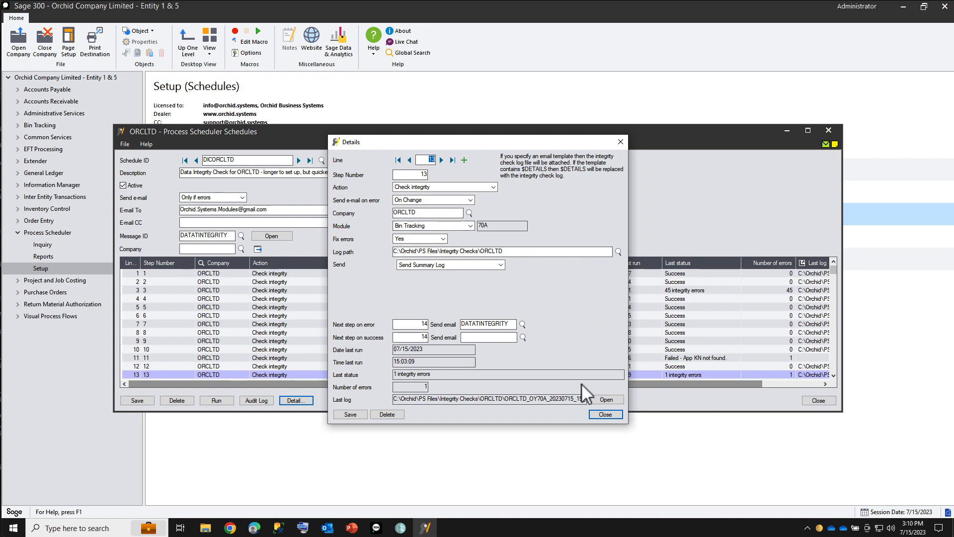
{"action": "left_click", "coordinate": [607, 400]}
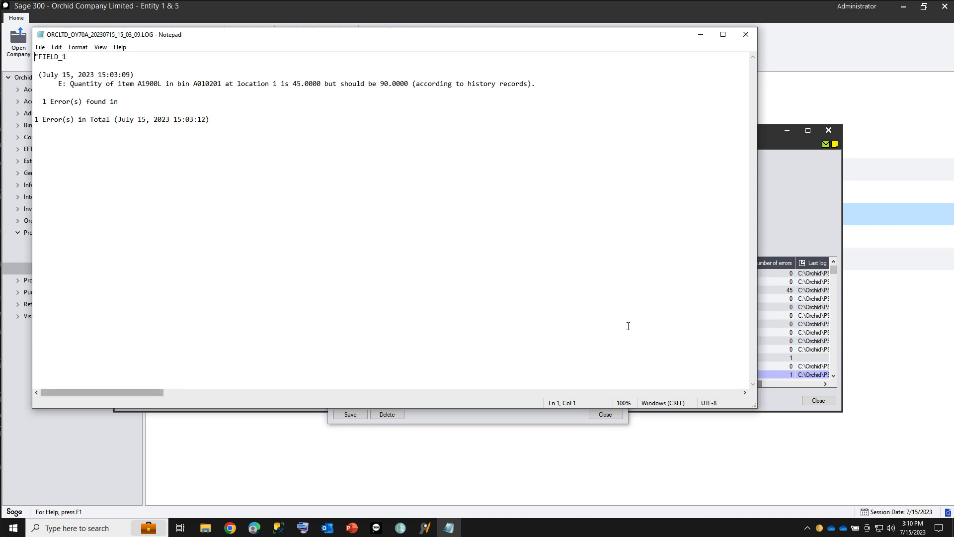
{"action": "left_click", "coordinate": [747, 34]}
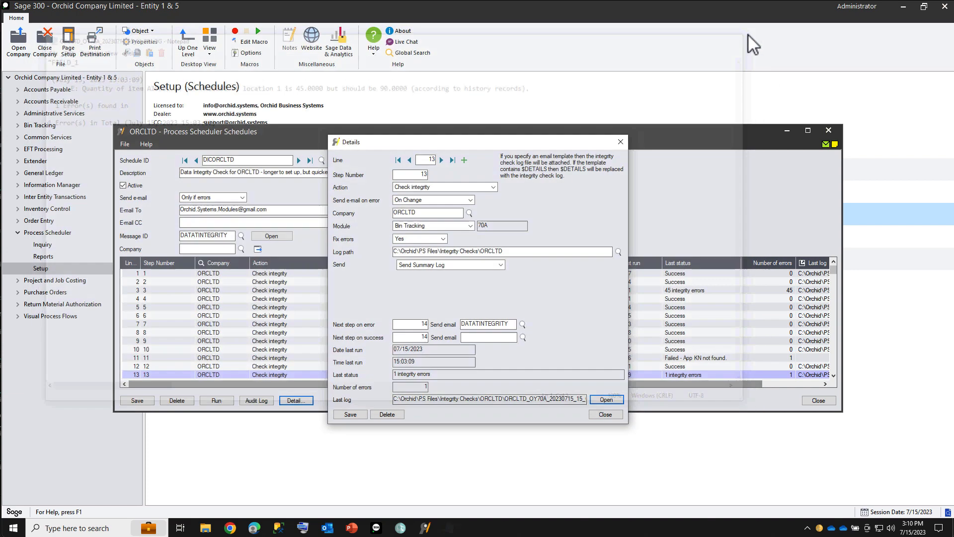
{"action": "left_click", "coordinate": [604, 414]}
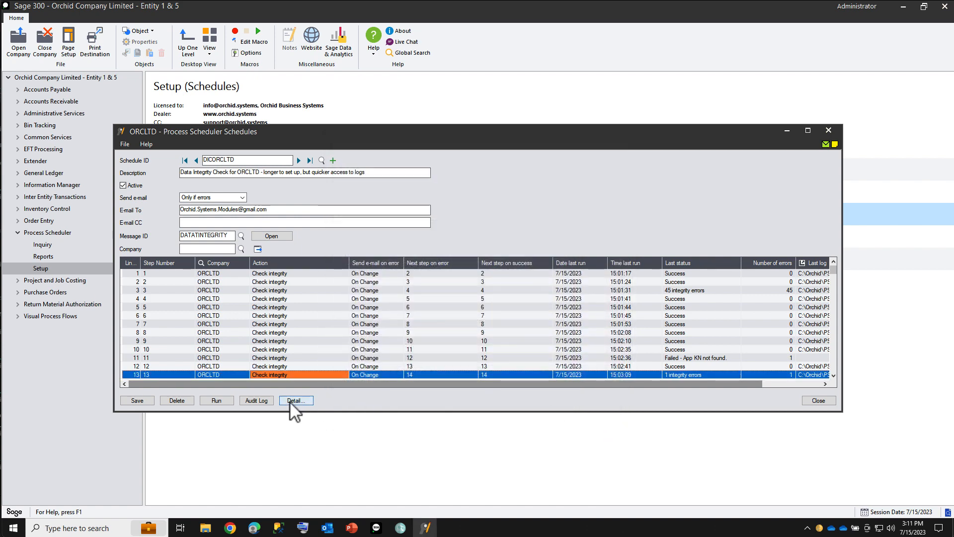
{"action": "left_click", "coordinate": [264, 401]}
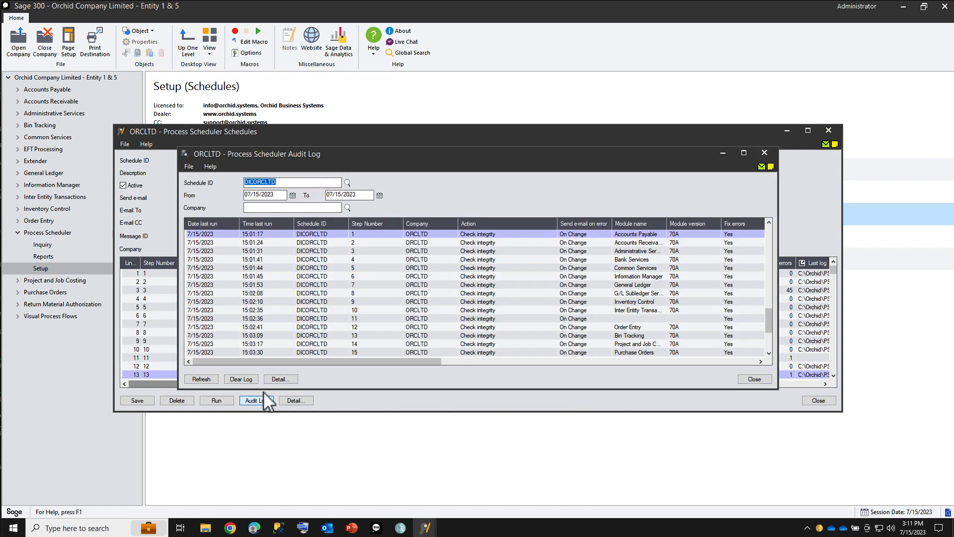
Change the audit log From date to 07/15/2020 and refresh the entries
{"action": "left_click", "coordinate": [276, 194]}
{"action": "key", "text": "BackSpace"}
{"action": "type", "text": "0"}
{"action": "key", "text": "Tab"}
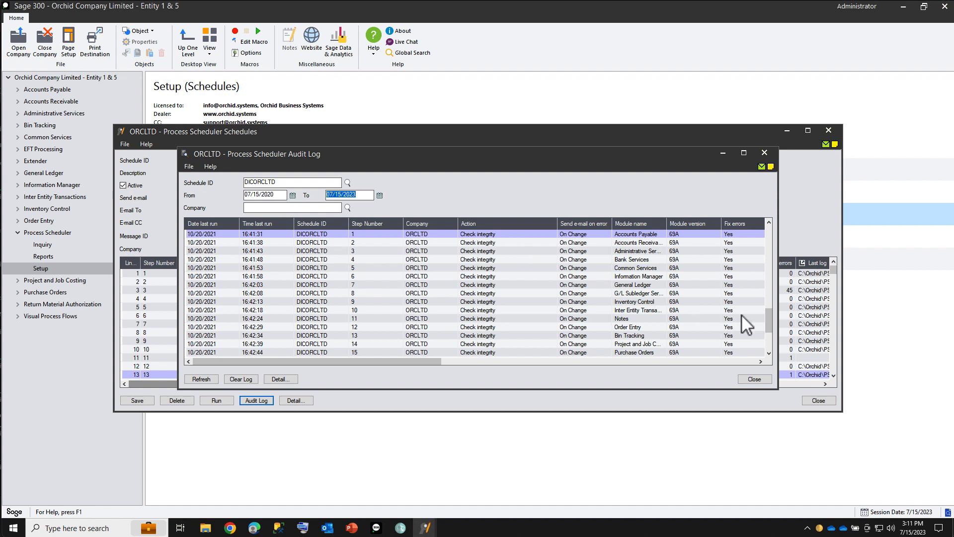
Open and close the Inventory Control integrity log for step 9's run
{"action": "left_click_drag", "start_coordinate": [770, 317], "coordinate": [768, 339]}
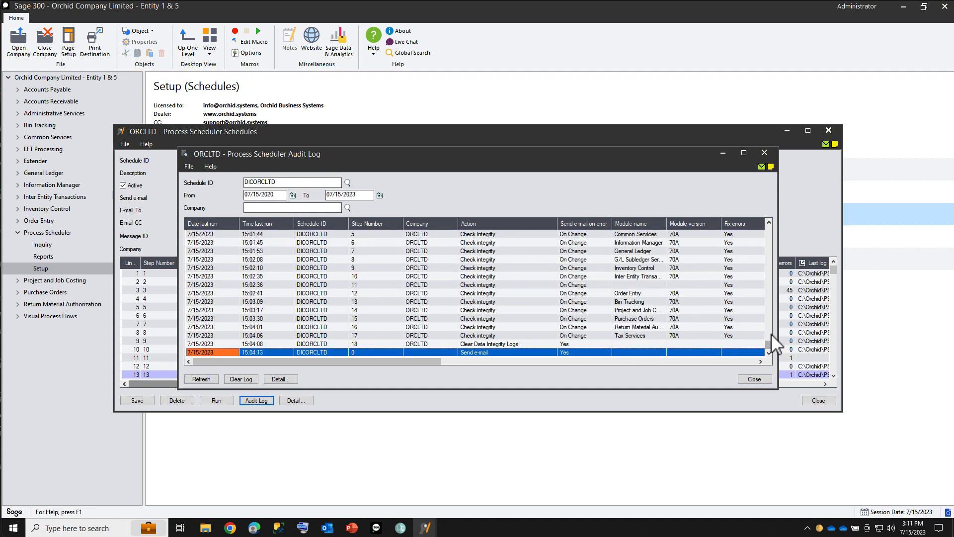
{"action": "left_click", "coordinate": [583, 268]}
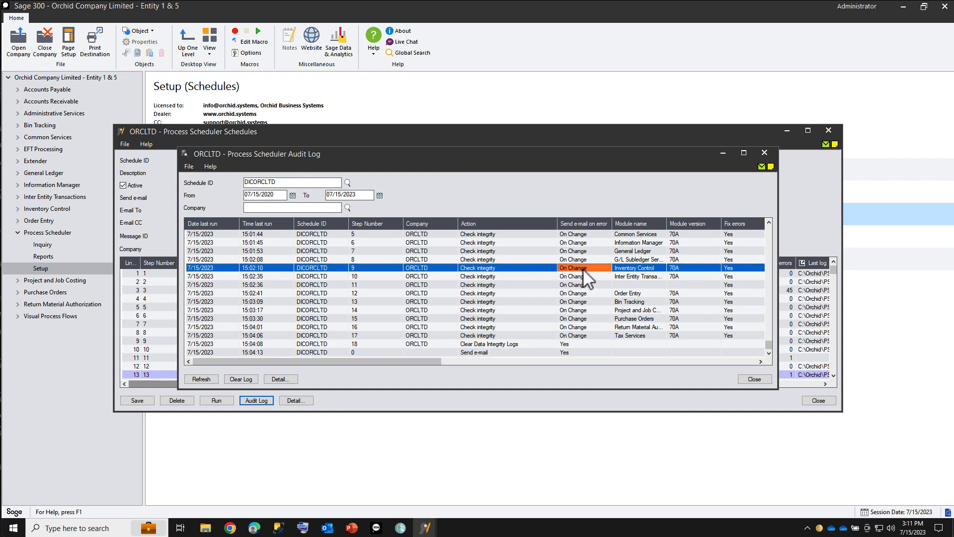
{"action": "left_click", "coordinate": [281, 379]}
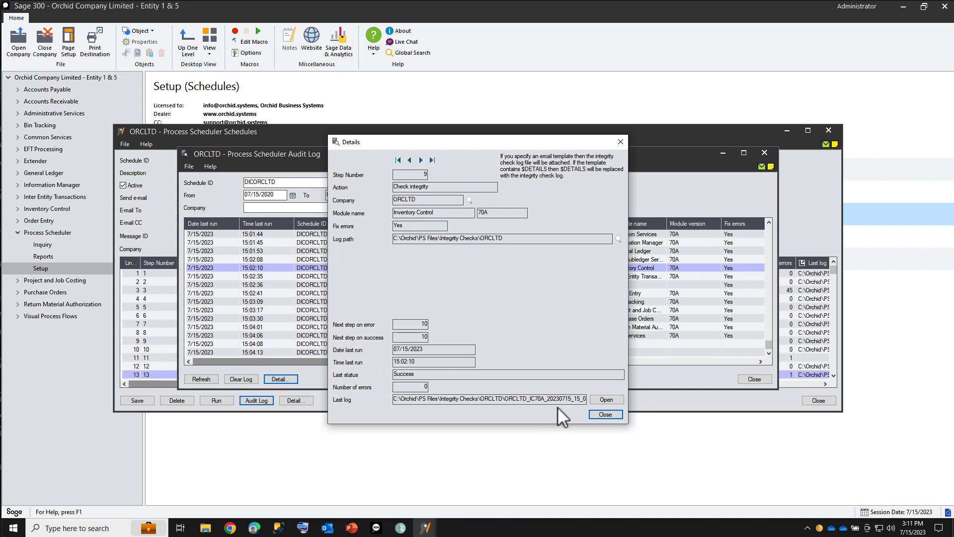
{"action": "left_click", "coordinate": [603, 401]}
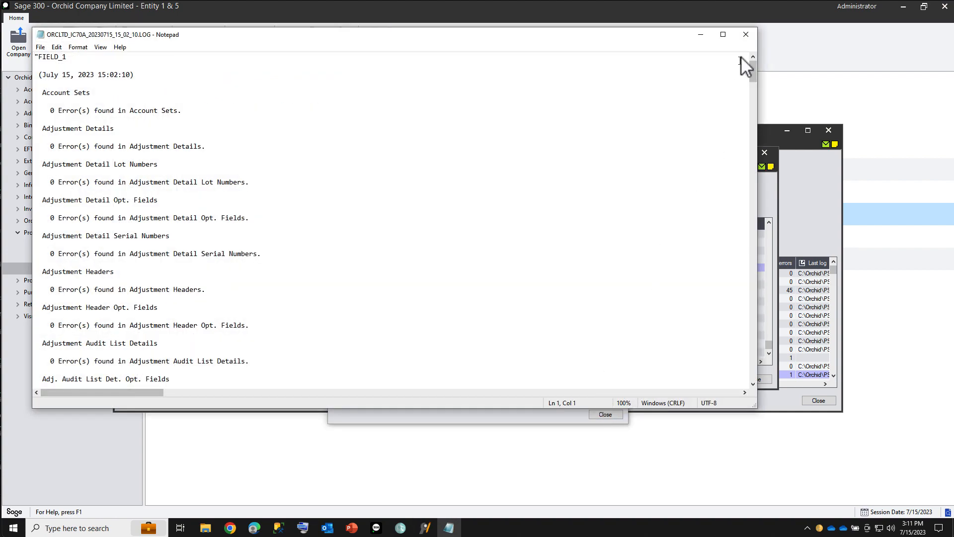
{"action": "left_click", "coordinate": [746, 35]}
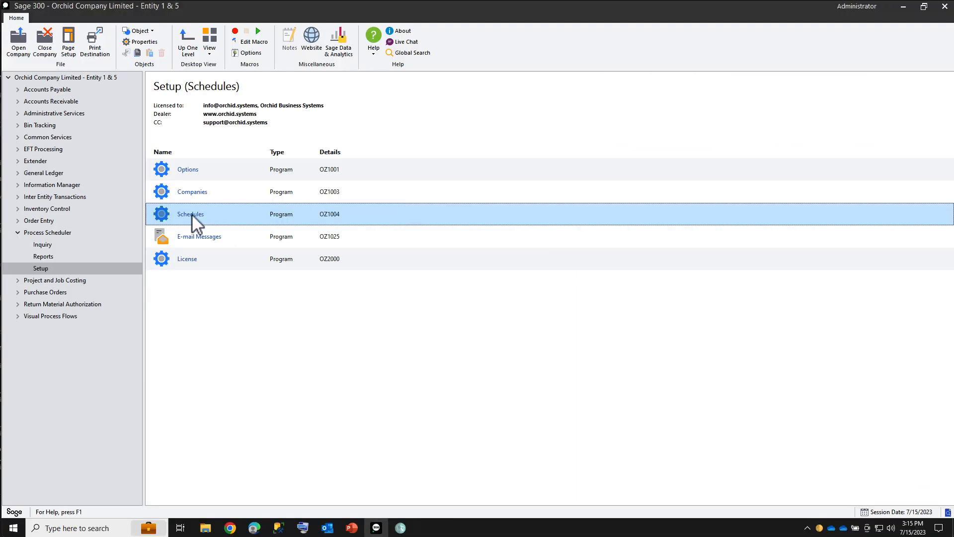
Page through the DAILYCHECKS and DATABASEDUMP schedules, then close the Schedules window
{"action": "double_click", "coordinate": [192, 213]}
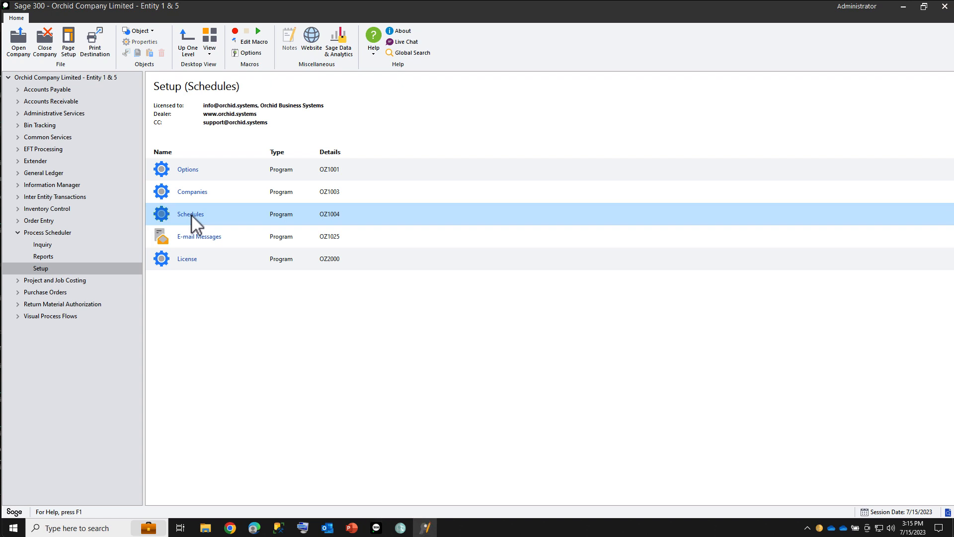
{"action": "left_click", "coordinate": [298, 160]}
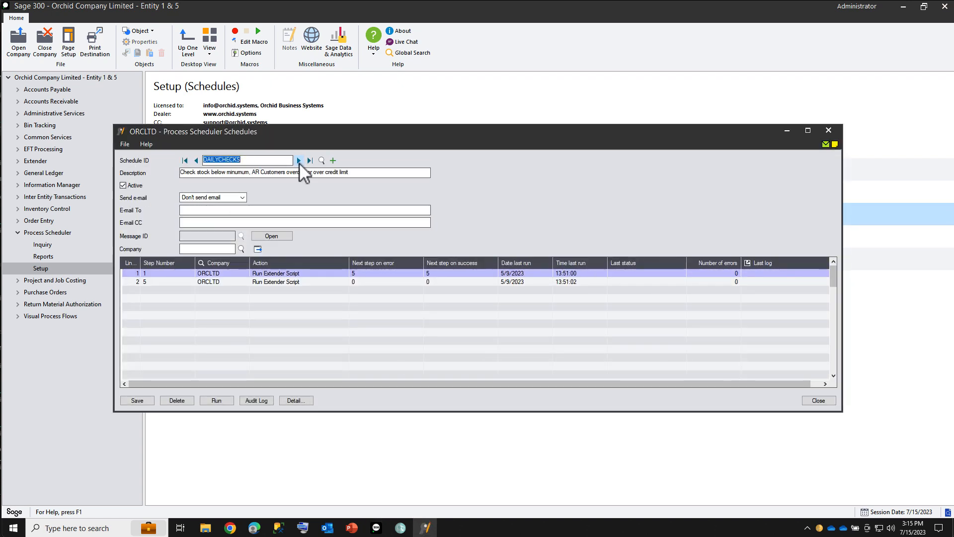
{"action": "left_click", "coordinate": [299, 160]}
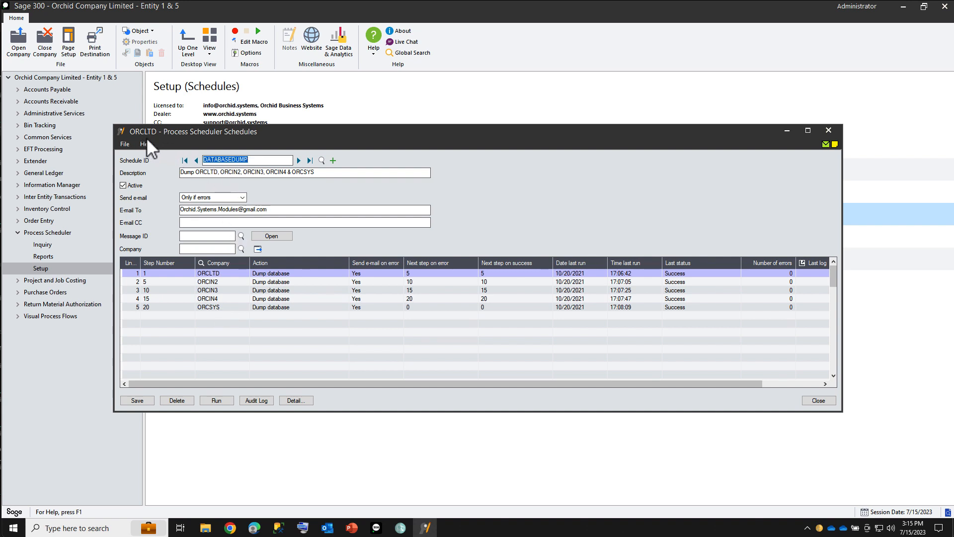
{"action": "left_click", "coordinate": [827, 132]}
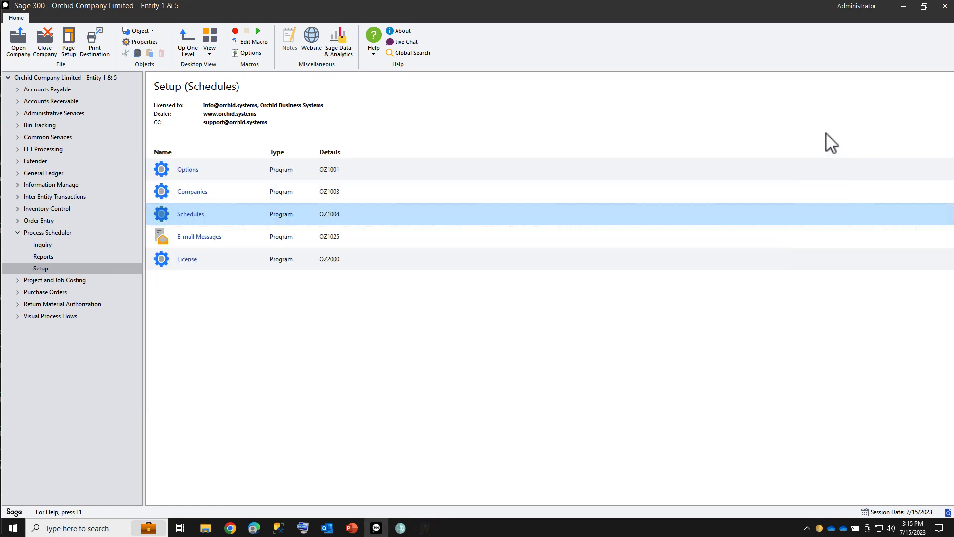
{"action": "left_click", "coordinate": [188, 170]}
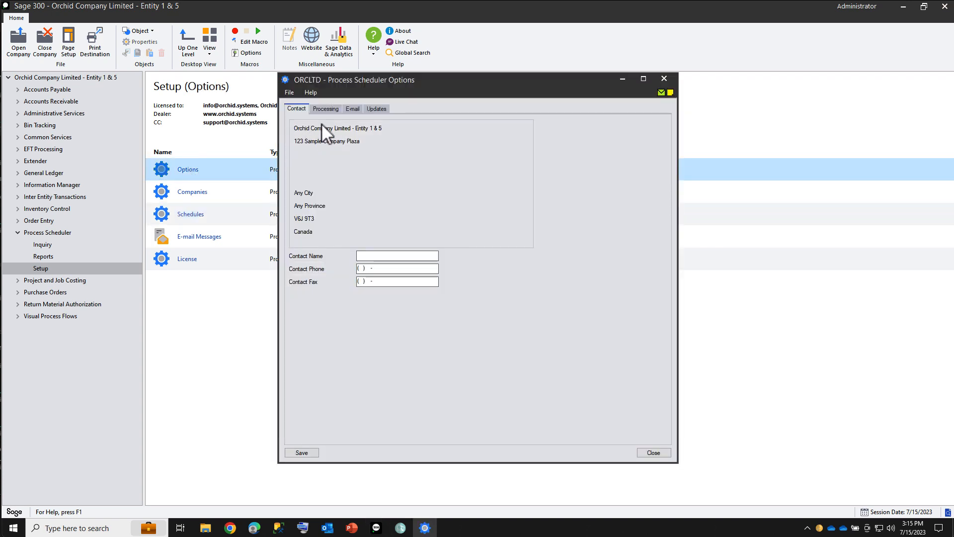
{"action": "left_click", "coordinate": [327, 109]}
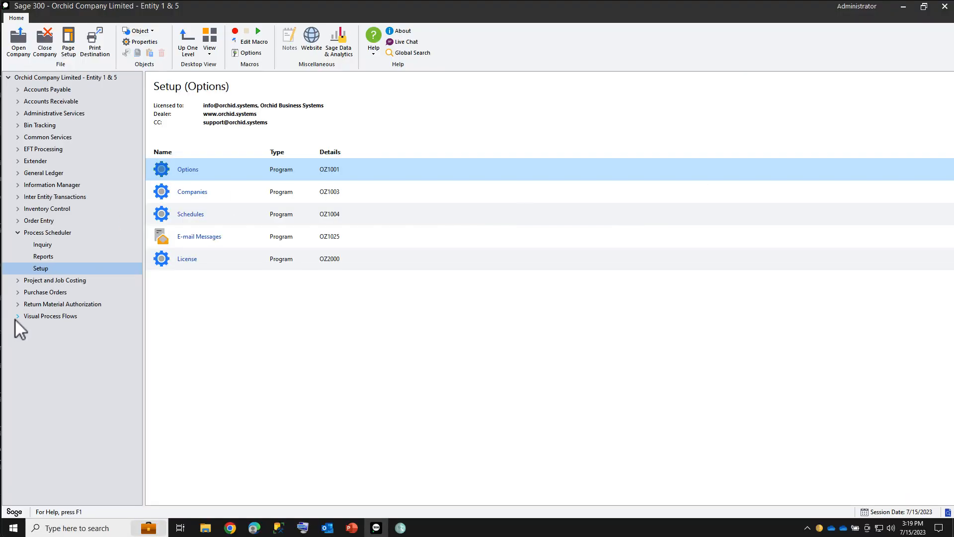
{"action": "left_click", "coordinate": [18, 318]}
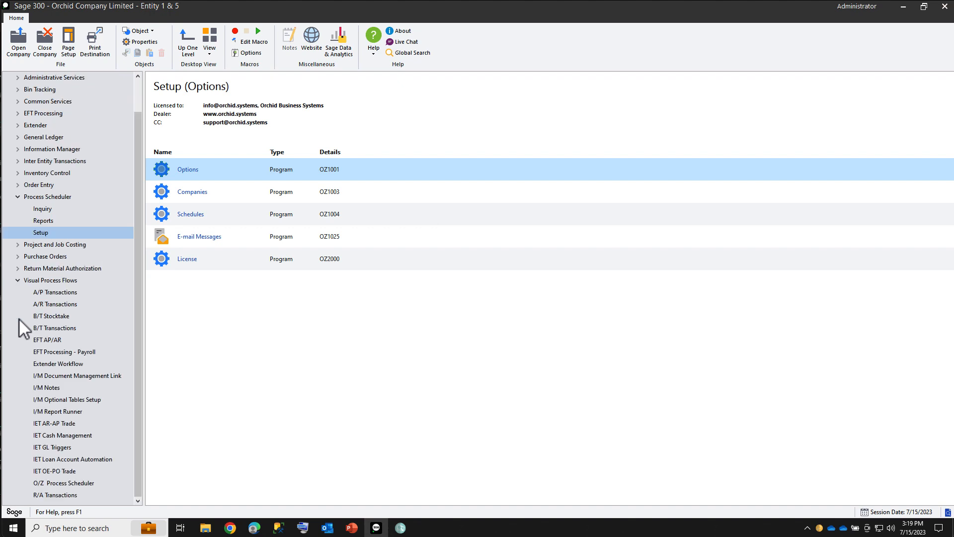
View the O/Z Process Scheduler process flow, then show the Administrative Services programs
{"action": "left_click", "coordinate": [48, 484]}
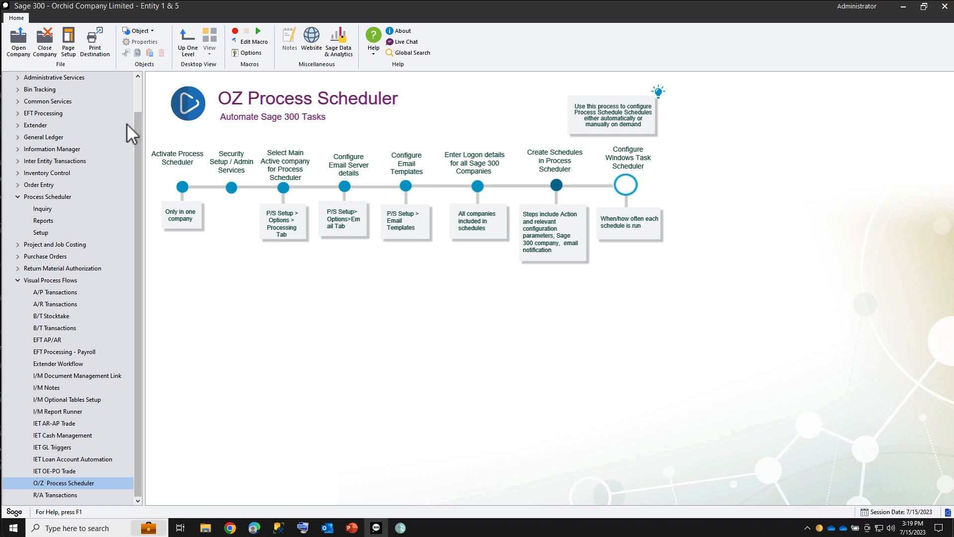
{"action": "left_click", "coordinate": [73, 79]}
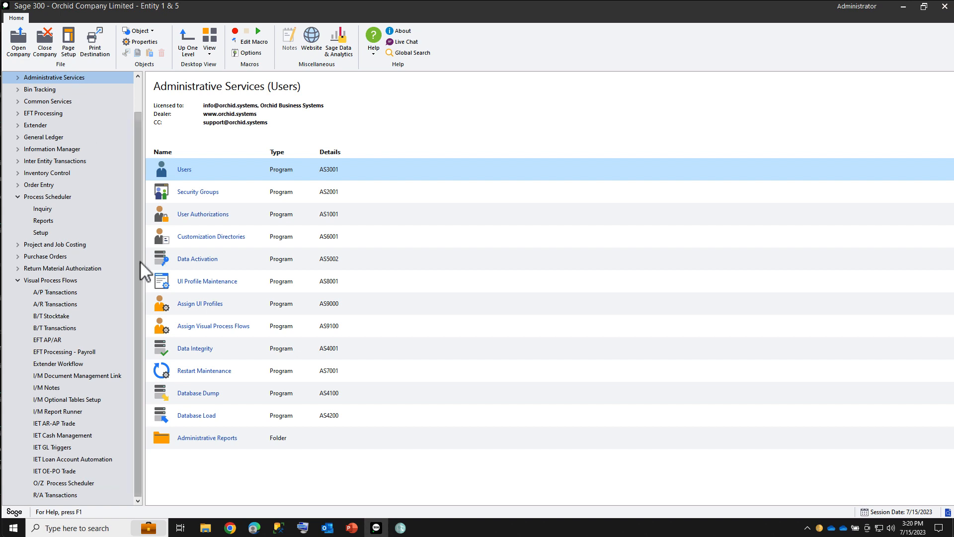
Review the visual process flows assigned to the ADMIN user
{"action": "left_click", "coordinate": [191, 326]}
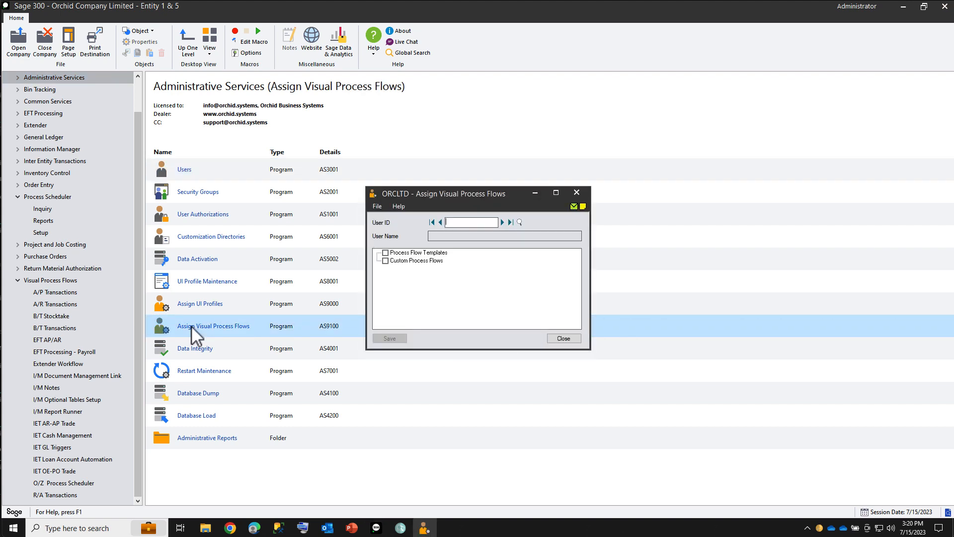
{"action": "left_click", "coordinate": [502, 222]}
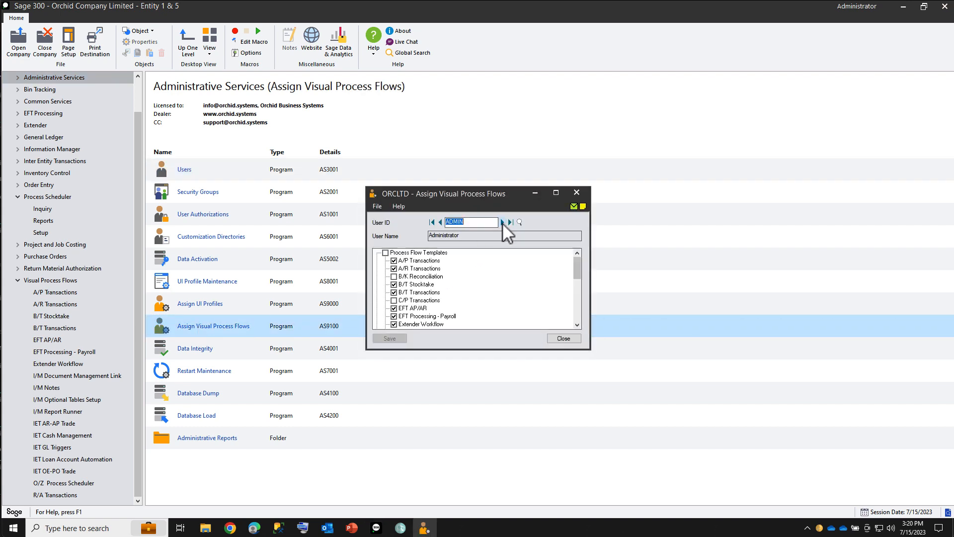
{"action": "left_click_drag", "start_coordinate": [577, 268], "coordinate": [574, 309]}
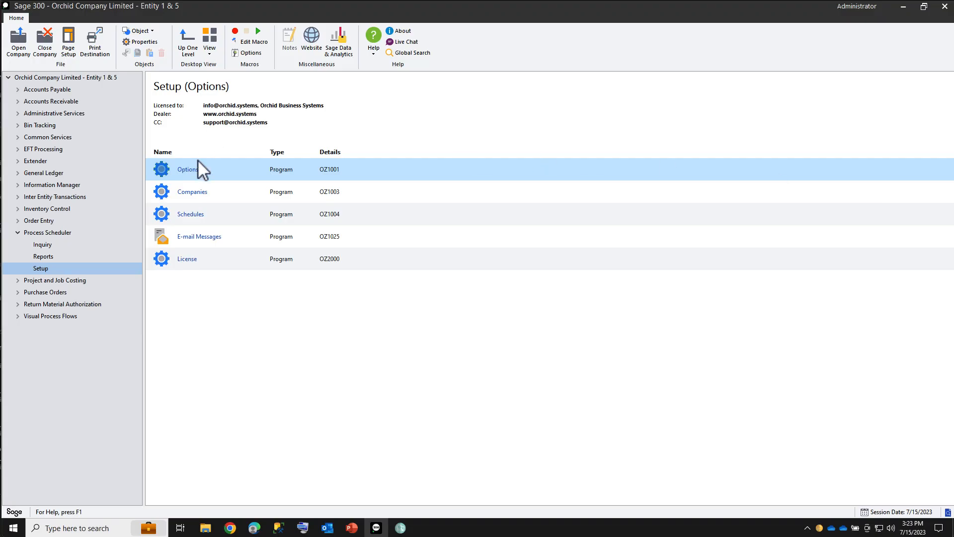
Set the Process Scheduler Options e-mail service to Microsoft Graph instead of SMTP
{"action": "left_click", "coordinate": [190, 168]}
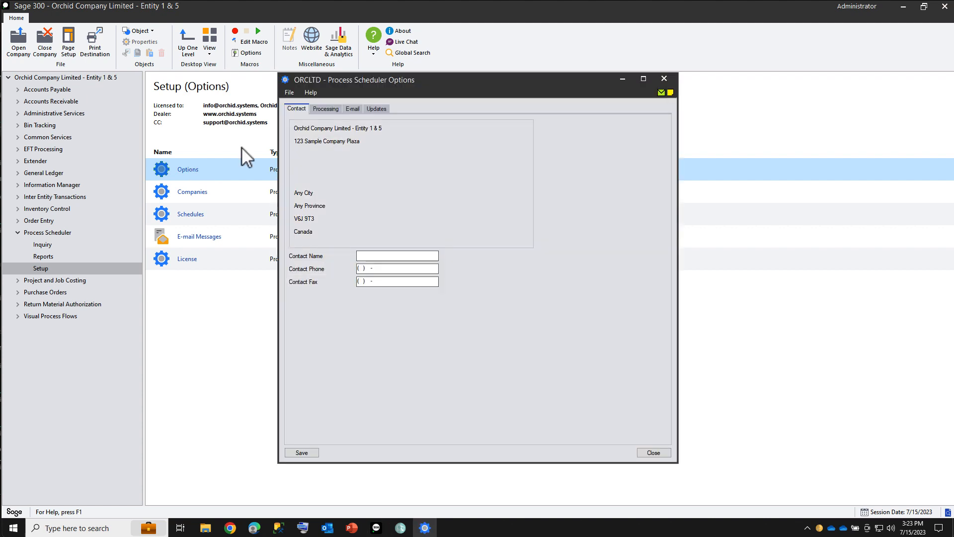
{"action": "left_click", "coordinate": [354, 111]}
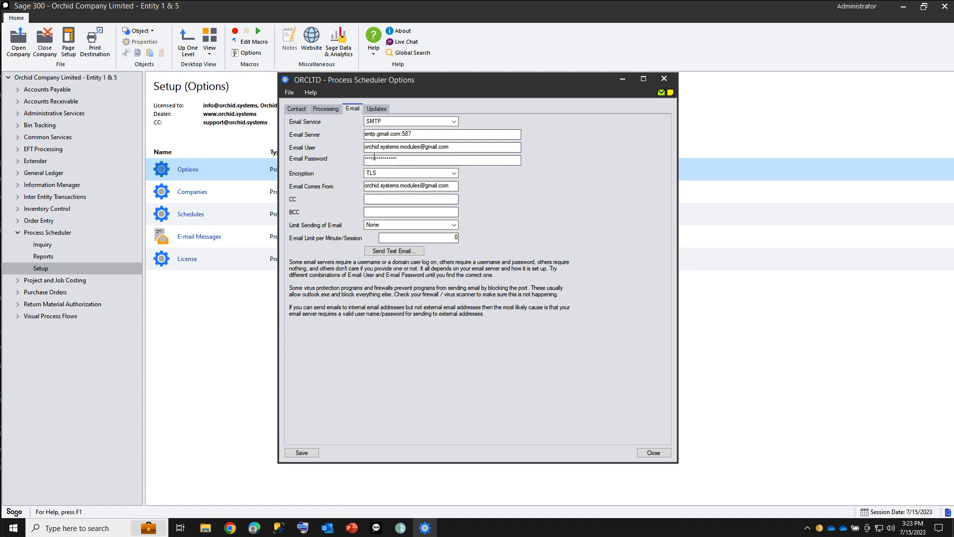
{"action": "left_click", "coordinate": [454, 122]}
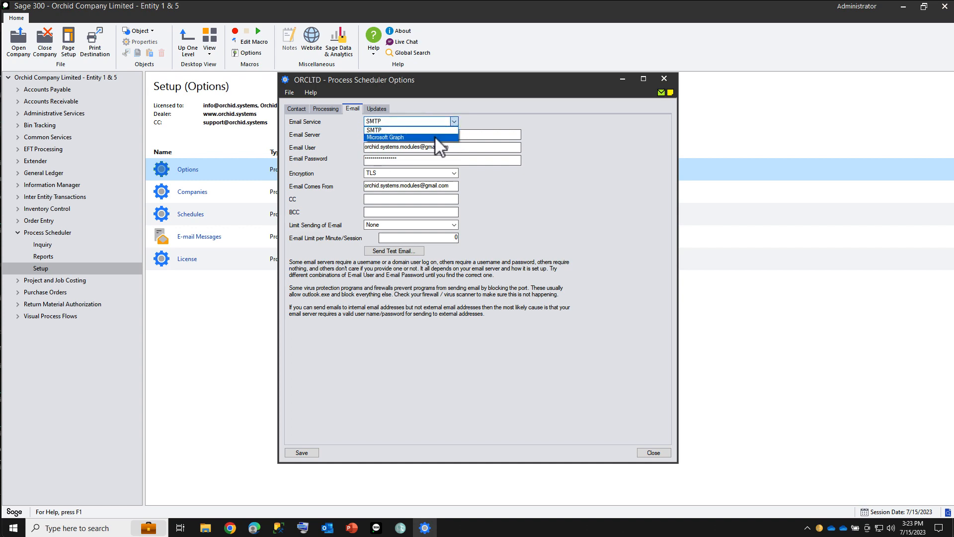
{"action": "left_click", "coordinate": [434, 137]}
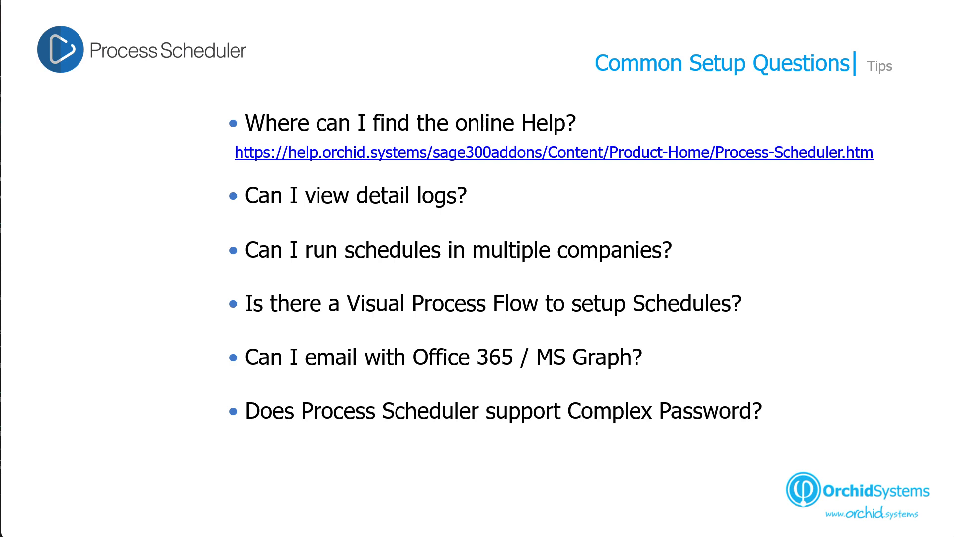
Advance the slide to the question about v2023 PU3 security change support
{"action": "key", "text": "Right"}
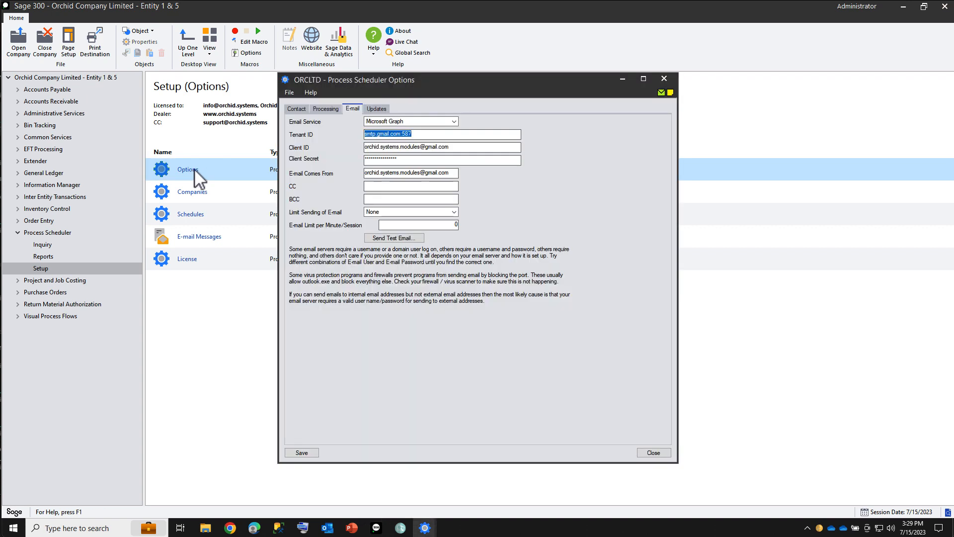
Save a new Login User Password, dismiss the invalid user/password error, and close Options
{"action": "left_click", "coordinate": [326, 109]}
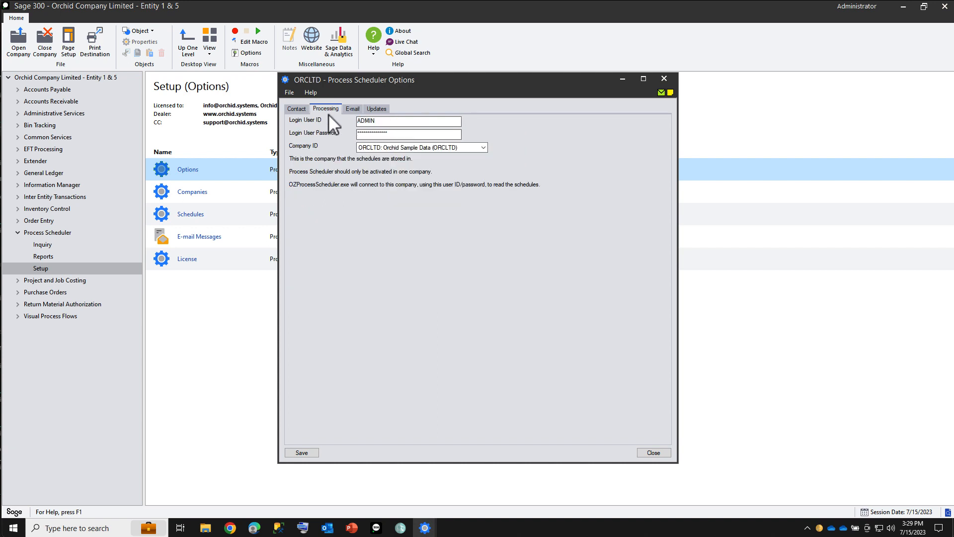
{"action": "left_click_drag", "start_coordinate": [390, 133], "coordinate": [353, 128]}
{"action": "type", "text": "****"}
{"action": "key", "text": "Tab"}
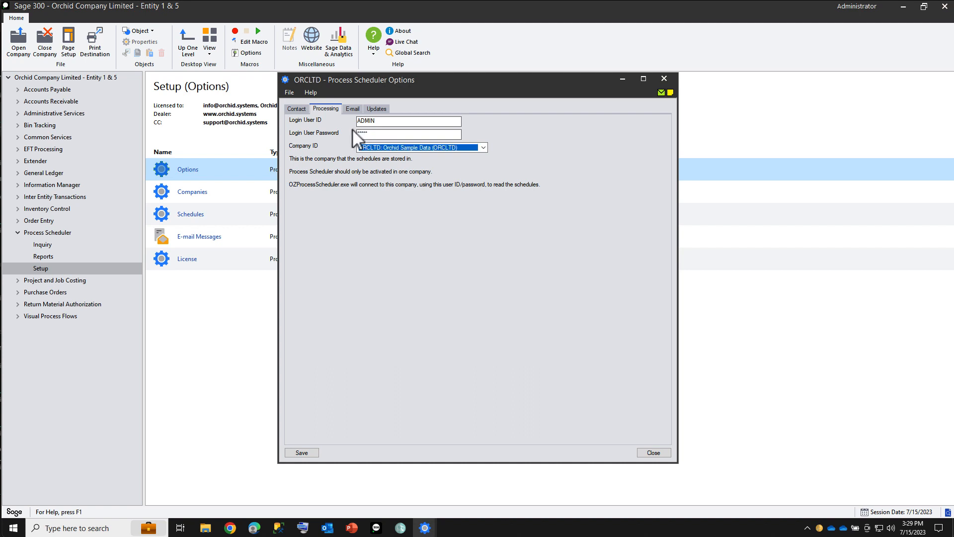
{"action": "left_click", "coordinate": [294, 453]}
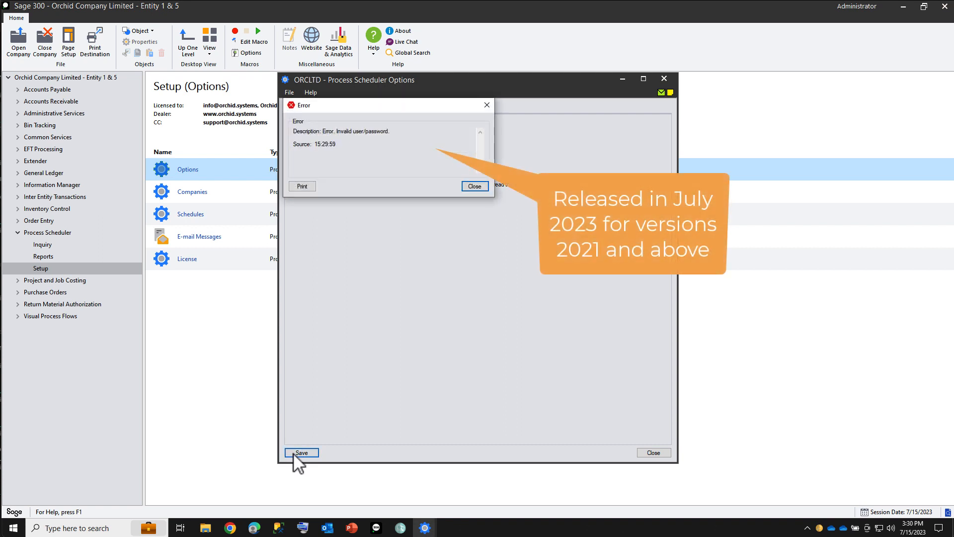
{"action": "left_click", "coordinate": [476, 186]}
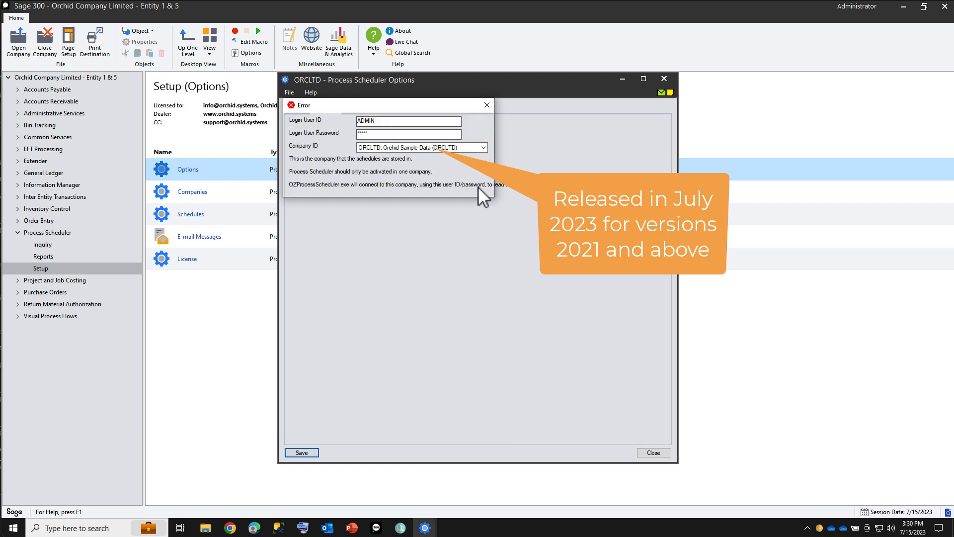
{"action": "left_click", "coordinate": [655, 452]}
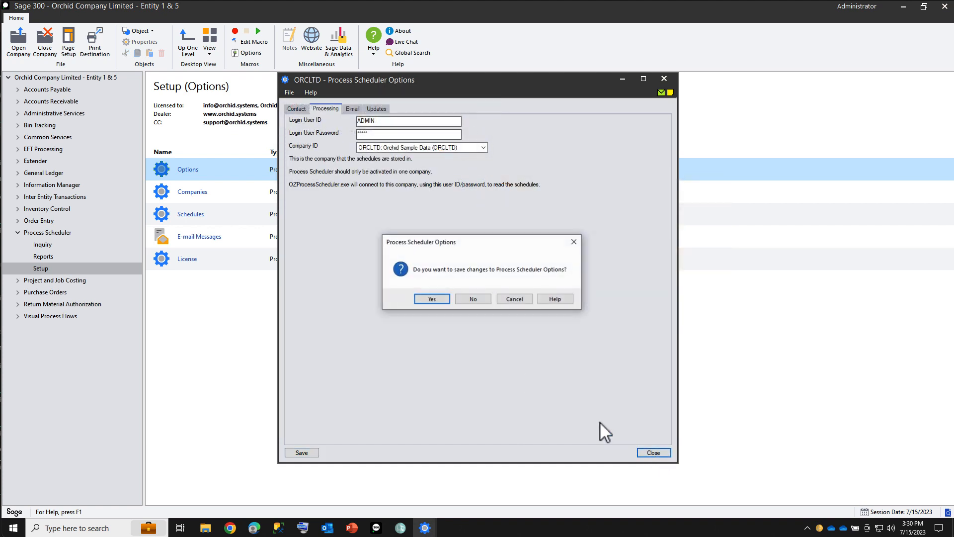
{"action": "left_click", "coordinate": [469, 301]}
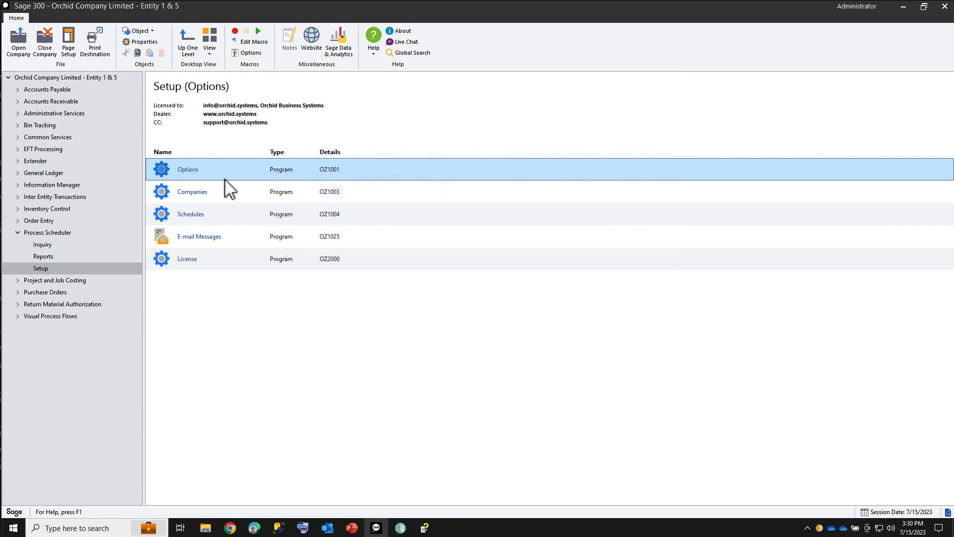
Enter a wrong password for the ORCLTD company login, dismiss the error, and close Companies
{"action": "left_click", "coordinate": [208, 193]}
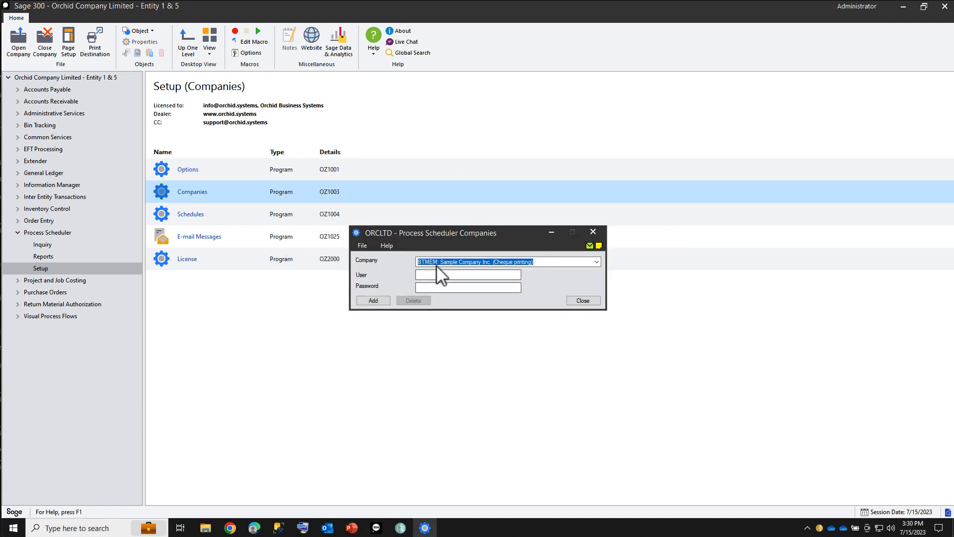
{"action": "left_click", "coordinate": [545, 263]}
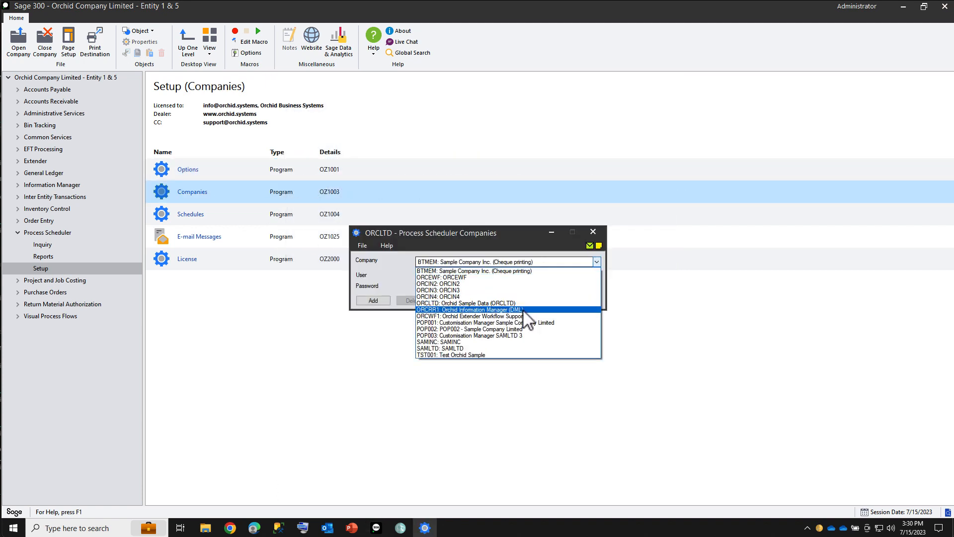
{"action": "left_click", "coordinate": [523, 304]}
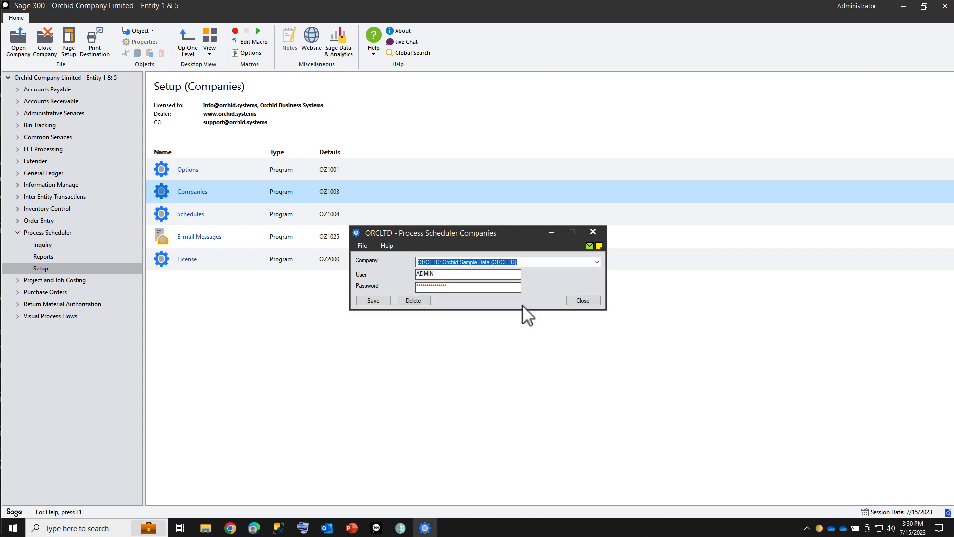
{"action": "left_click_drag", "start_coordinate": [473, 288], "coordinate": [397, 283]}
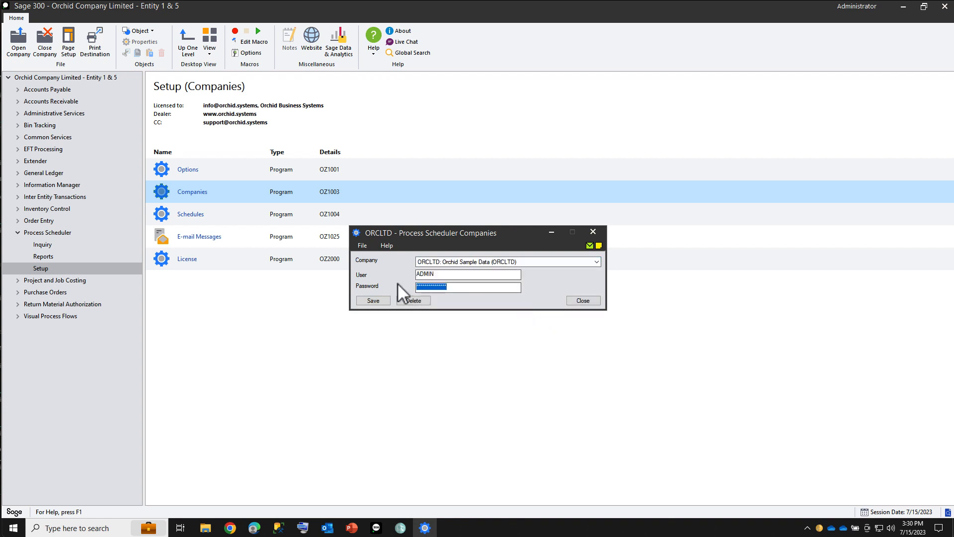
{"action": "type", "text": "***"}
{"action": "key", "text": "Tab"}
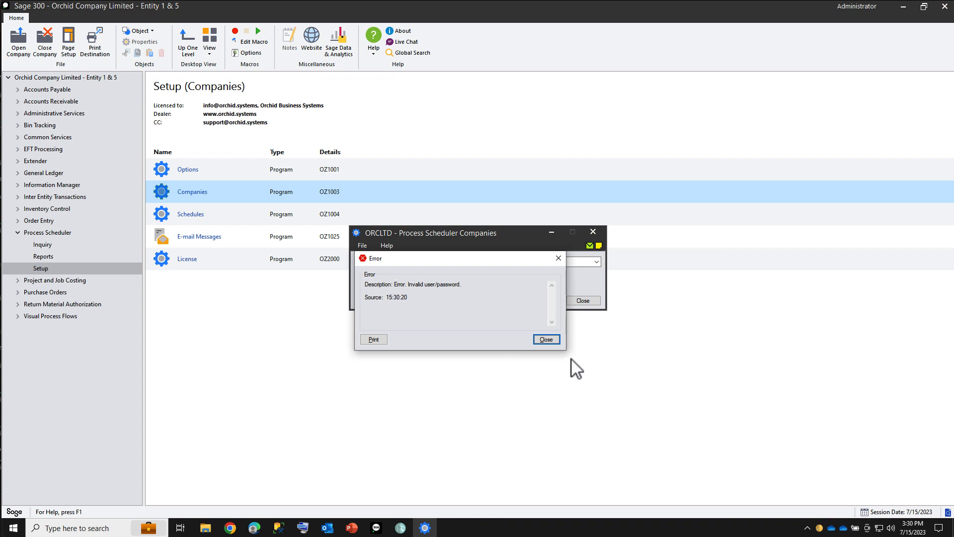
{"action": "left_click", "coordinate": [546, 340]}
{"action": "left_click", "coordinate": [585, 301]}
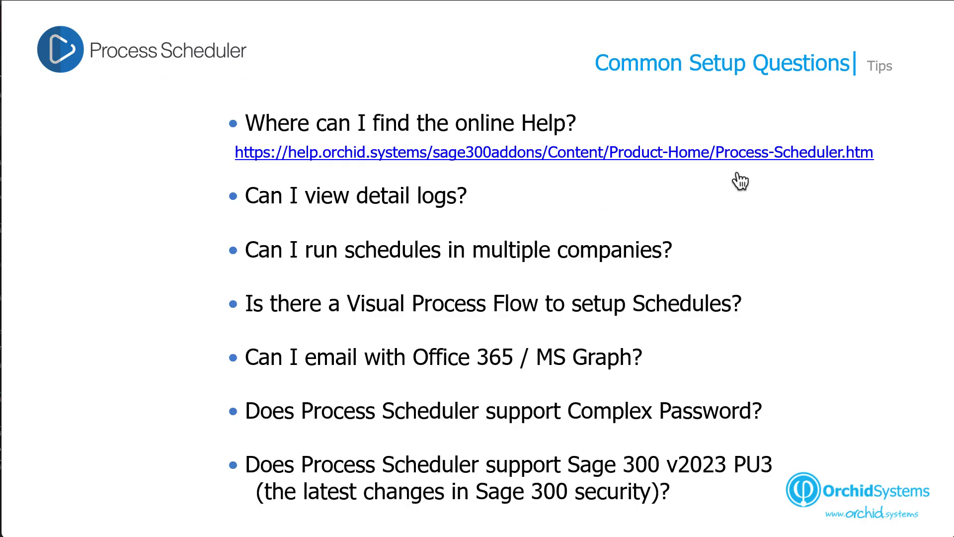
Advance to the Task Scheduler and Upgrades slide and reveal 'Can I log with Windows Task Scheduler?'
{"action": "key", "text": "Right"}
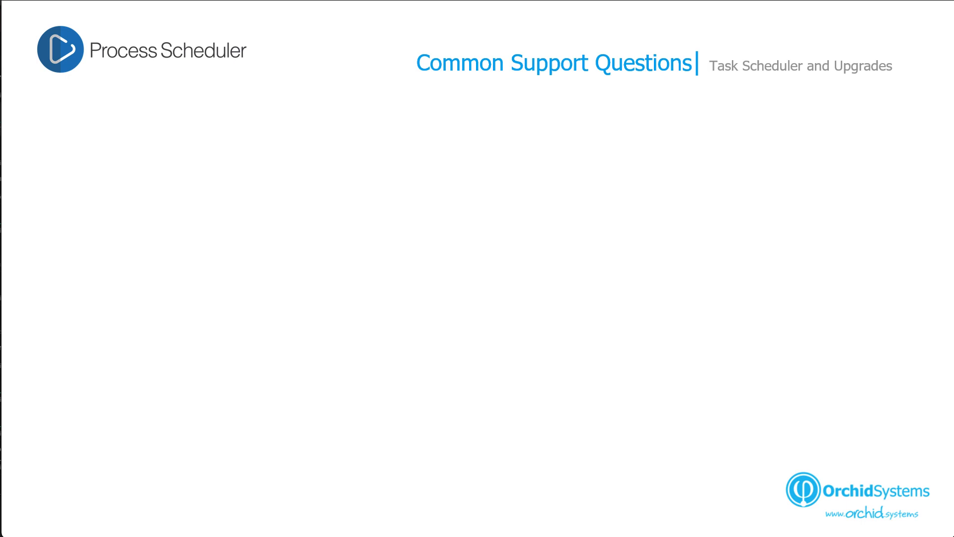
{"action": "key", "text": "Right"}
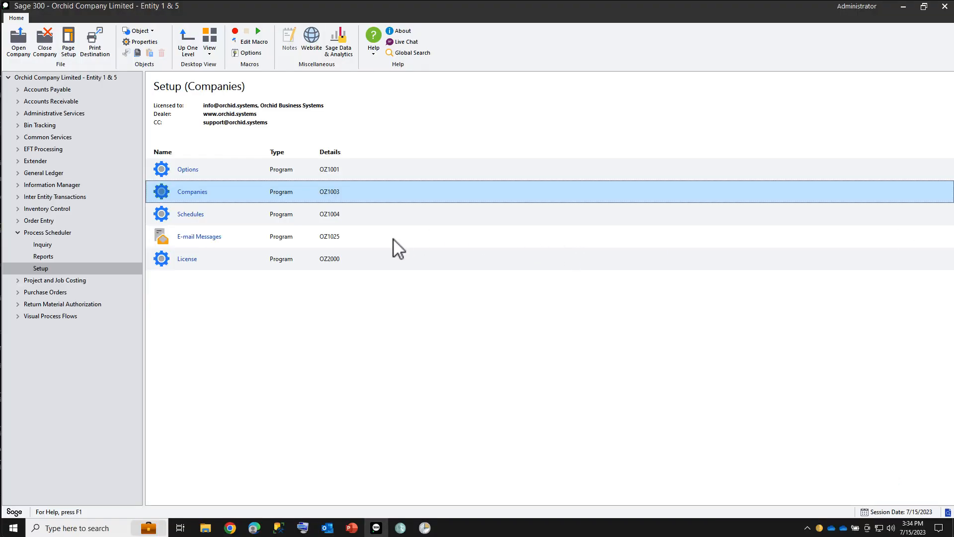
Display Run Schedule's full action: OZProcessScheduler.exe CHECKDISKSPACE log=C:\logs\oz.txt, widening the Details column
{"action": "left_click", "coordinate": [425, 528]}
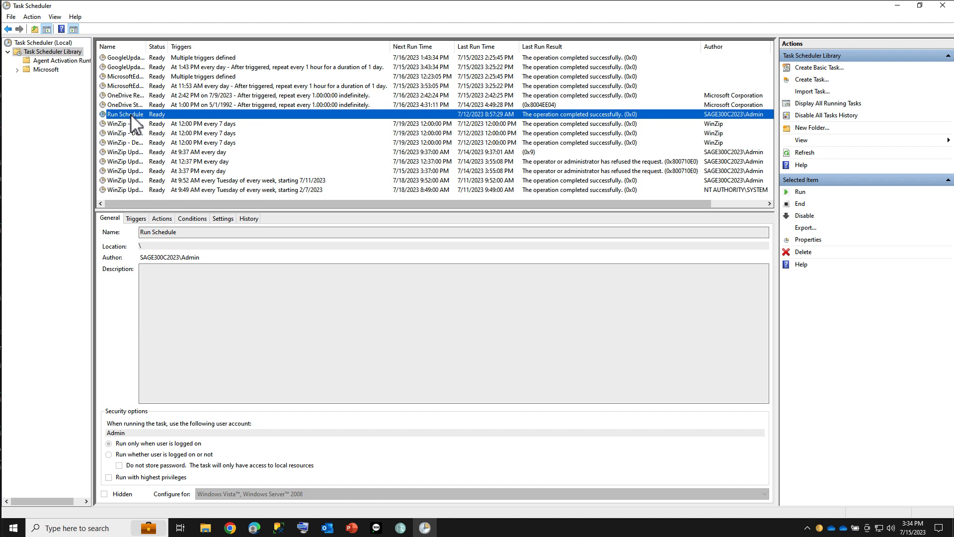
{"action": "left_click", "coordinate": [162, 218]}
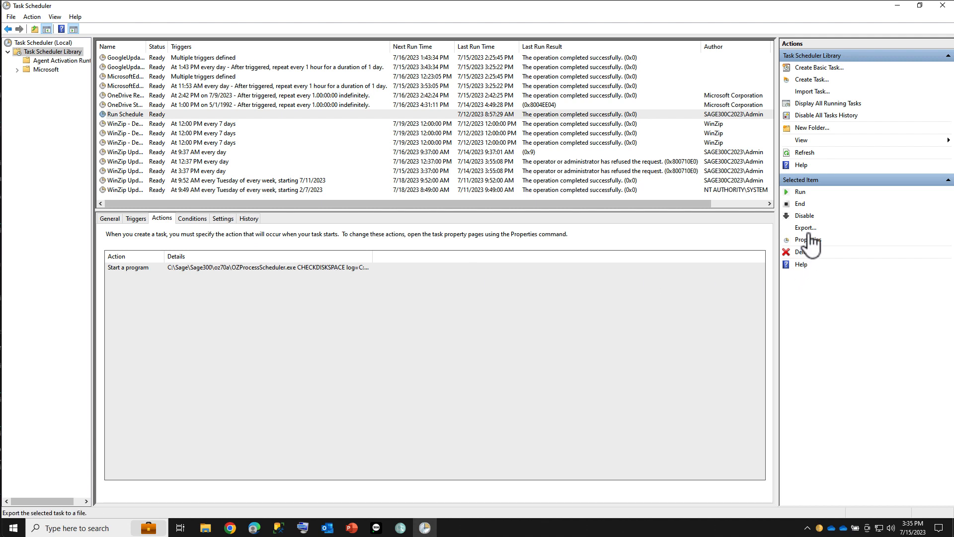
{"action": "left_click_drag", "start_coordinate": [380, 255], "coordinate": [527, 256]}
{"action": "left_click", "coordinate": [418, 267]}
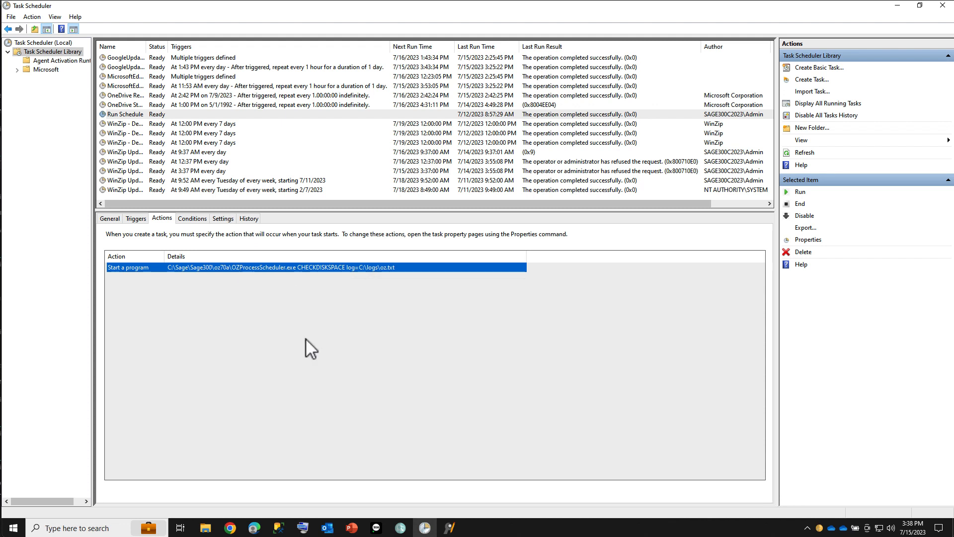
Change the CHECKDISKSPACE schedule's step 2 action from Check all modules integrity to Run schedule
{"action": "left_click", "coordinate": [376, 527]}
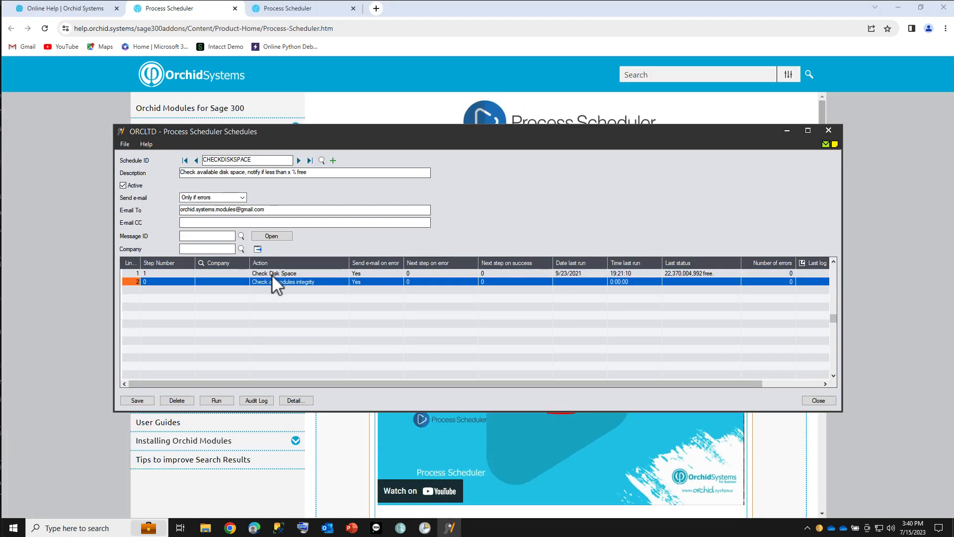
{"action": "left_click", "coordinate": [268, 282]}
{"action": "left_click", "coordinate": [332, 283]}
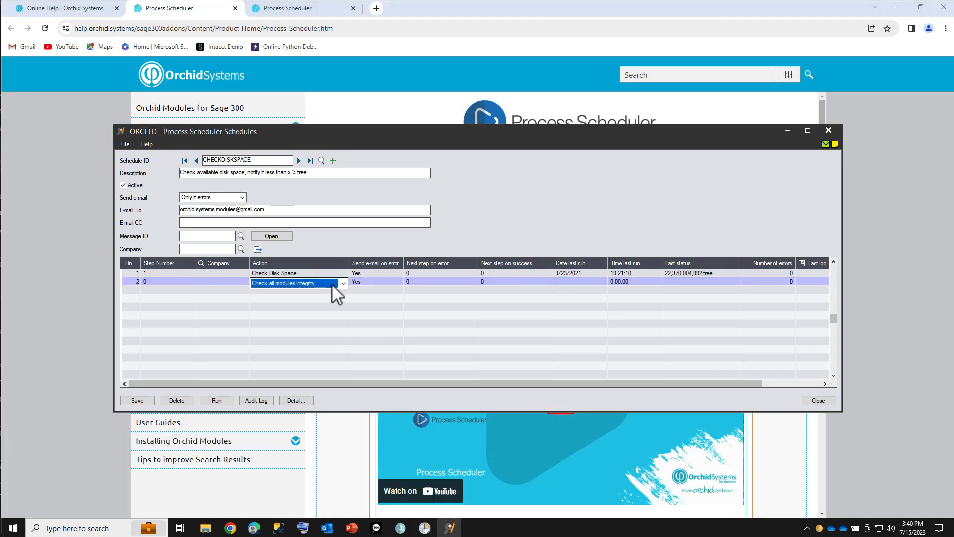
{"action": "left_click", "coordinate": [344, 283]}
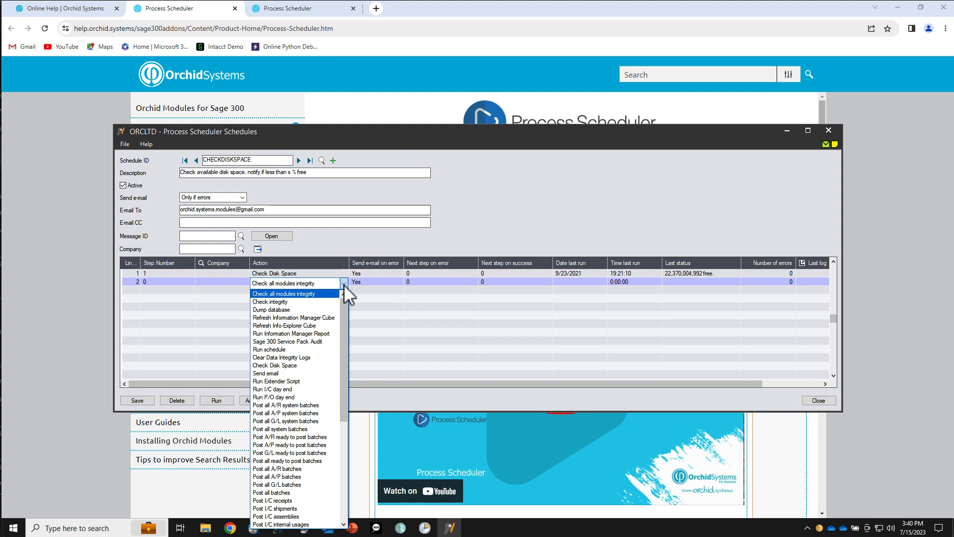
{"action": "left_click", "coordinate": [293, 348]}
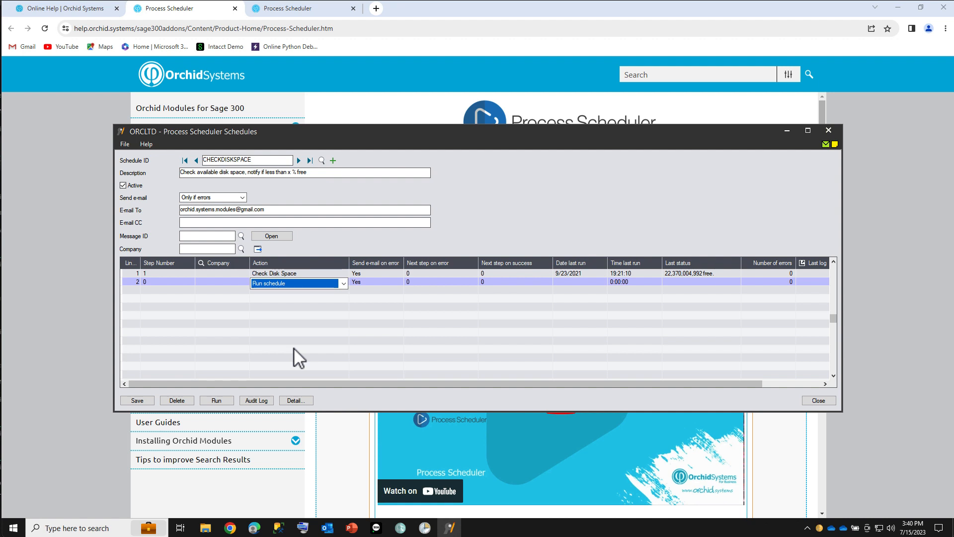
{"action": "left_click", "coordinate": [343, 283]}
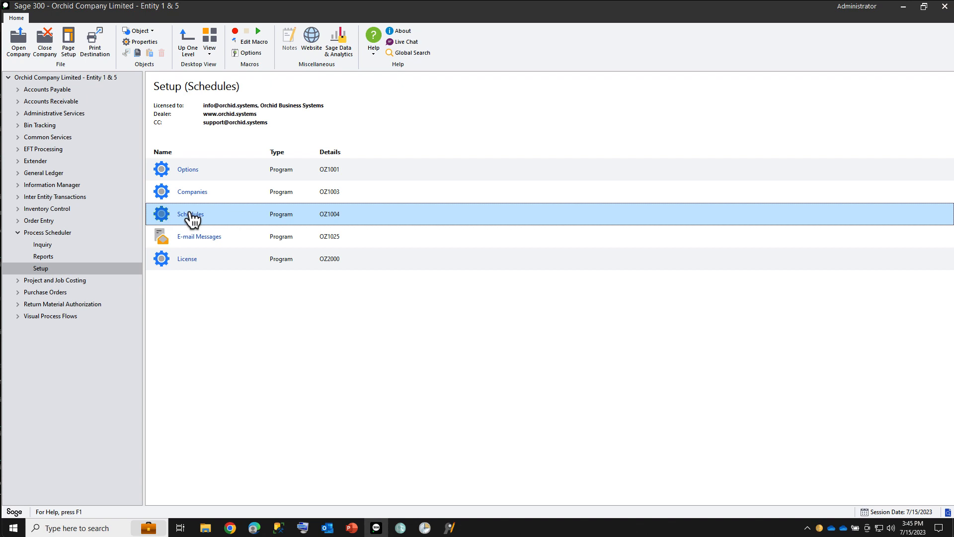
Review the login user and company settings on the Options Processing tab
{"action": "double_click", "coordinate": [189, 169]}
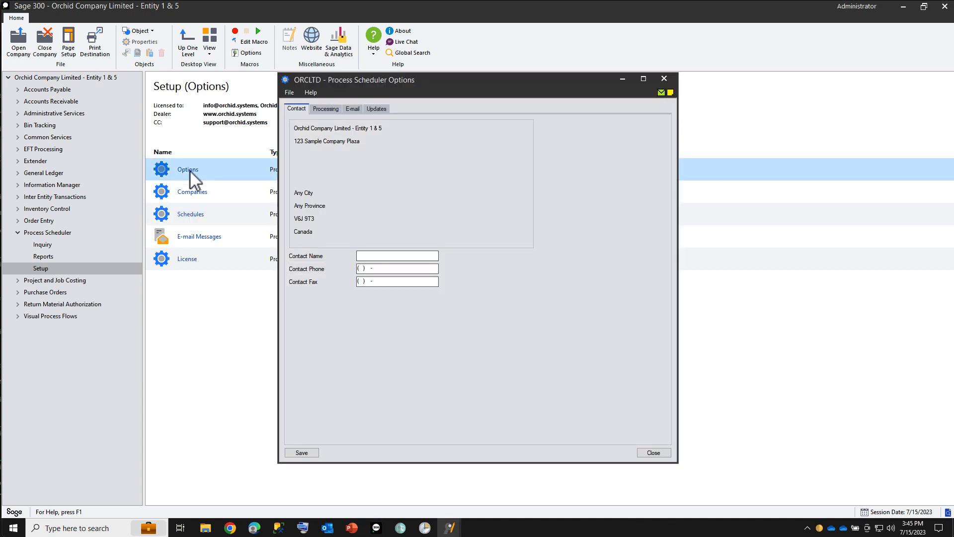
{"action": "left_click", "coordinate": [327, 110]}
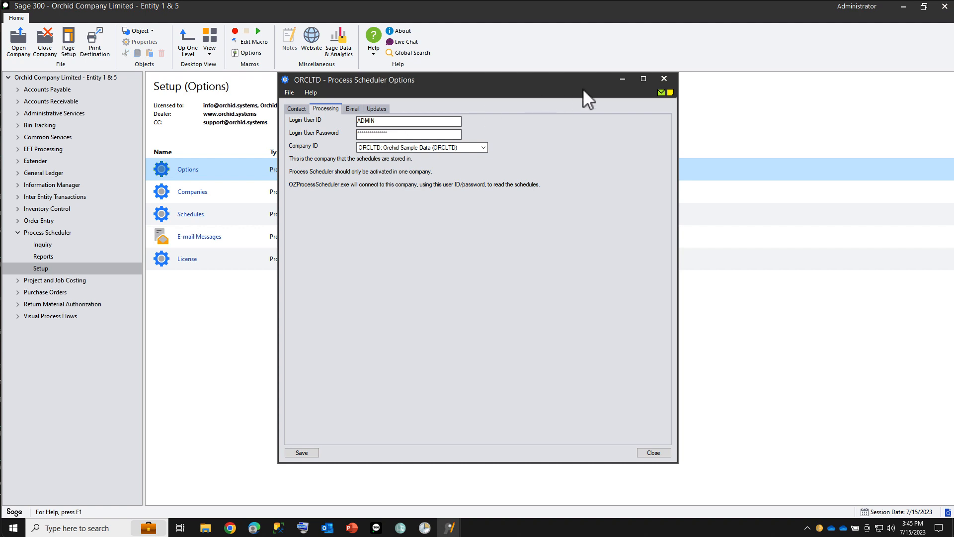
{"action": "left_click", "coordinate": [665, 78]}
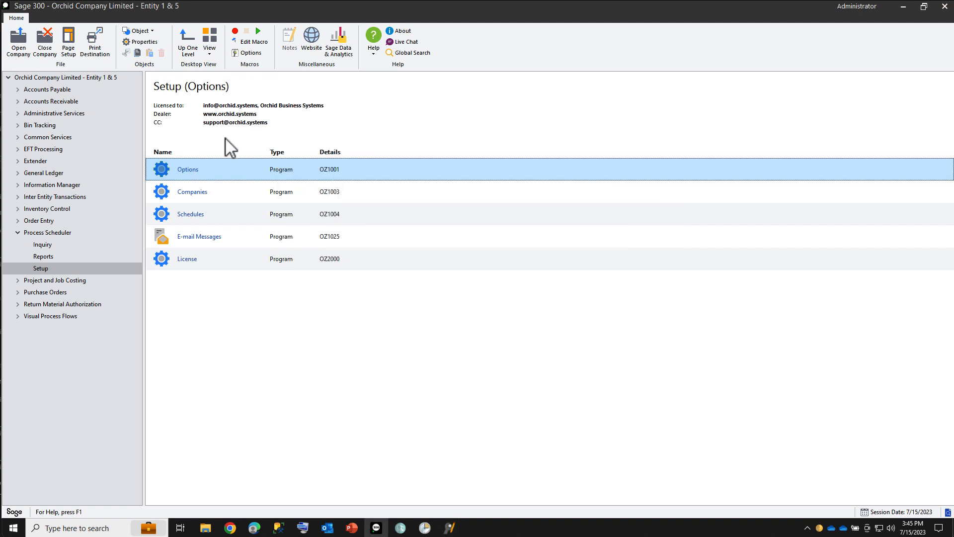
Check the ORCLTD Orchid Sample Data company login, then return to Windows Task Scheduler
{"action": "double_click", "coordinate": [191, 189]}
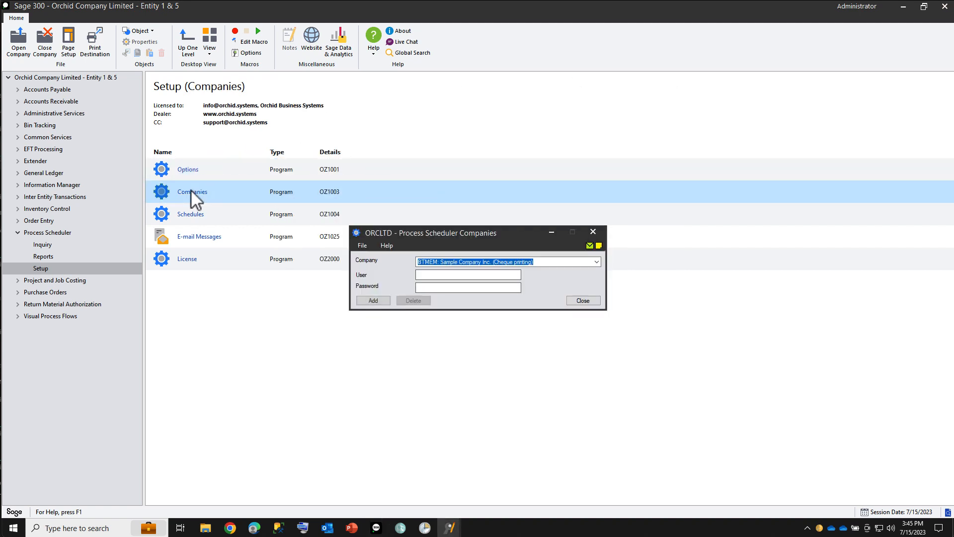
{"action": "left_click", "coordinate": [422, 262]}
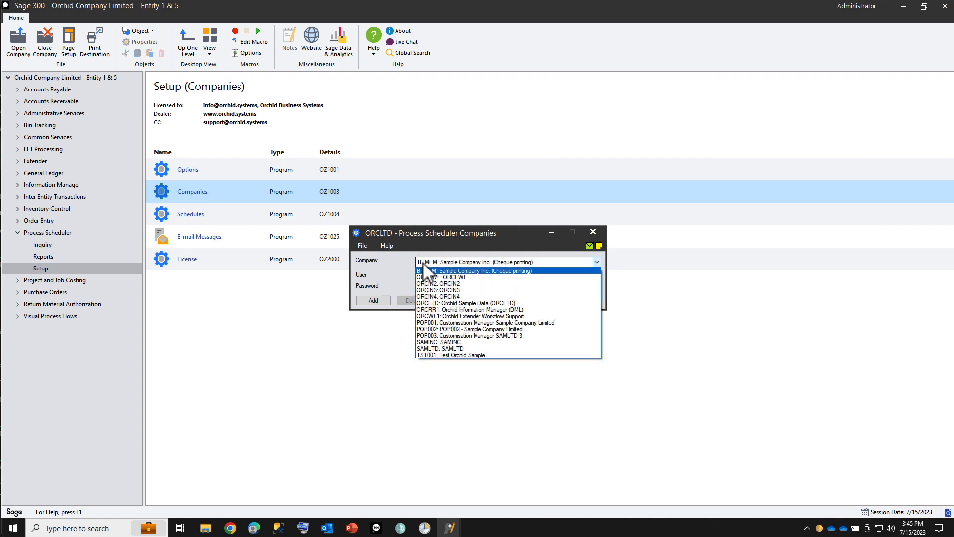
{"action": "left_click", "coordinate": [426, 304]}
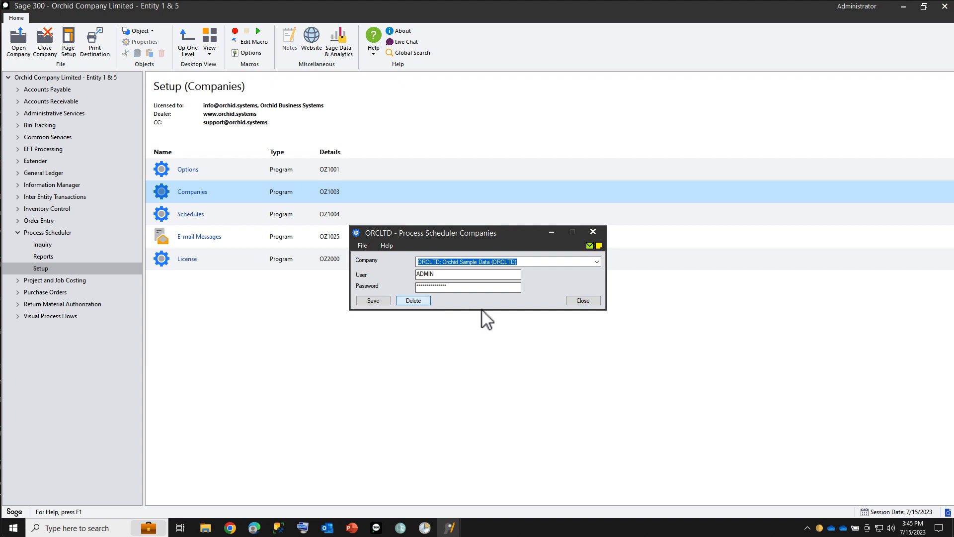
{"action": "left_click", "coordinate": [584, 301]}
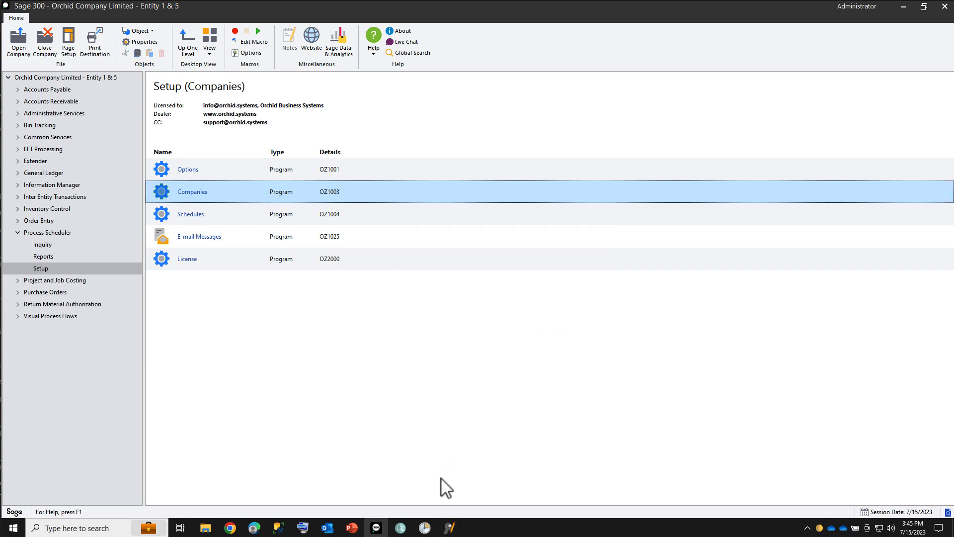
{"action": "left_click", "coordinate": [426, 528]}
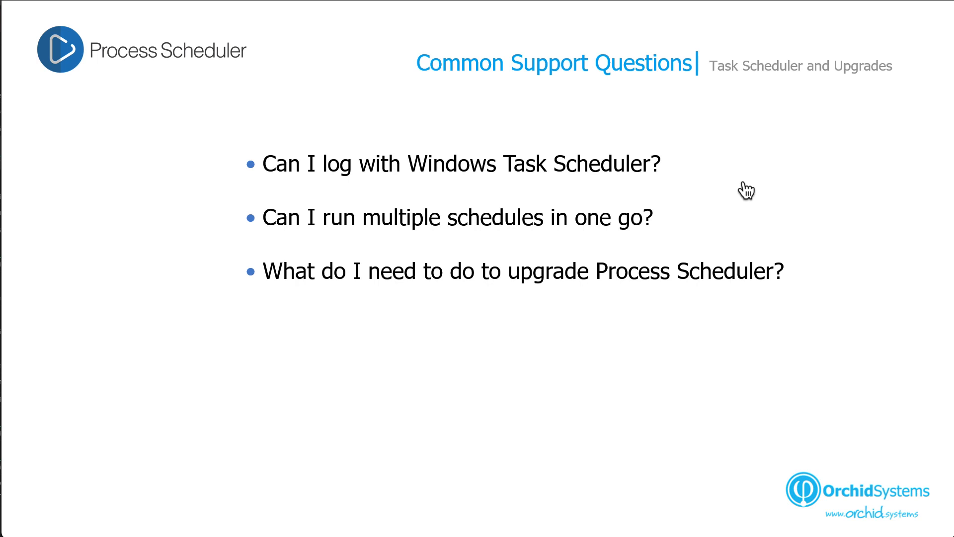
Reveal the remaining questions on running multiple schedules and upgrading Process Scheduler
{"action": "key", "text": "Right"}
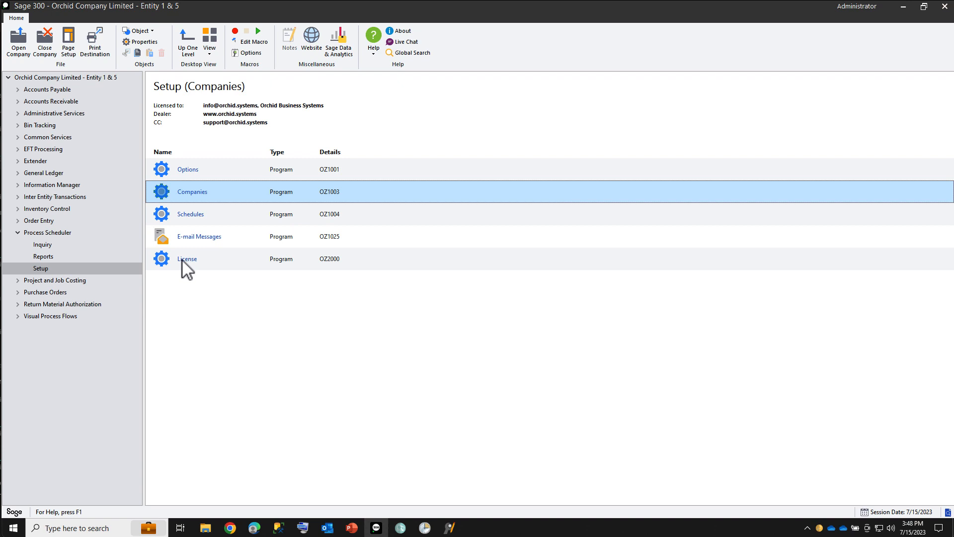
Open the License details confirming PS Level 3 and select the Activation Code field
{"action": "double_click", "coordinate": [182, 261]}
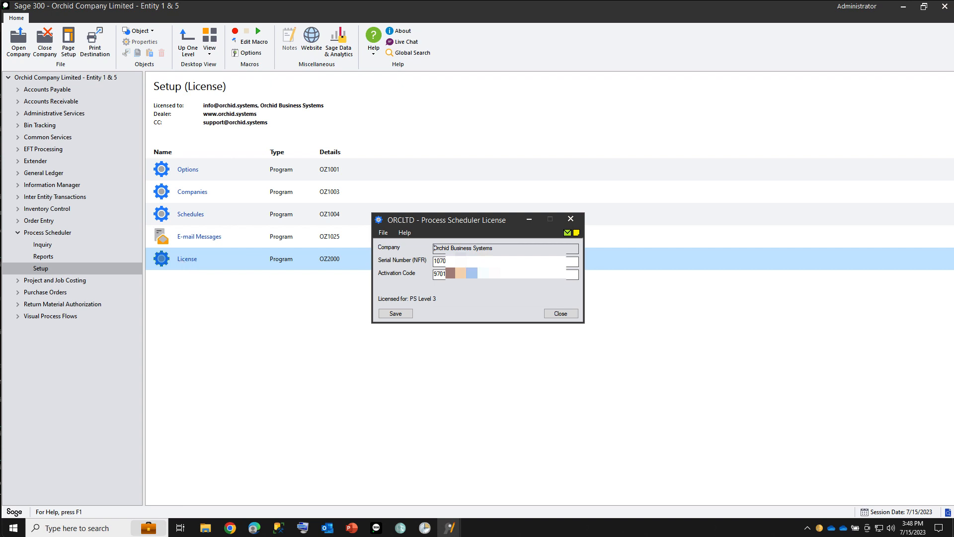
{"action": "left_click_drag", "start_coordinate": [502, 273], "coordinate": [421, 270]}
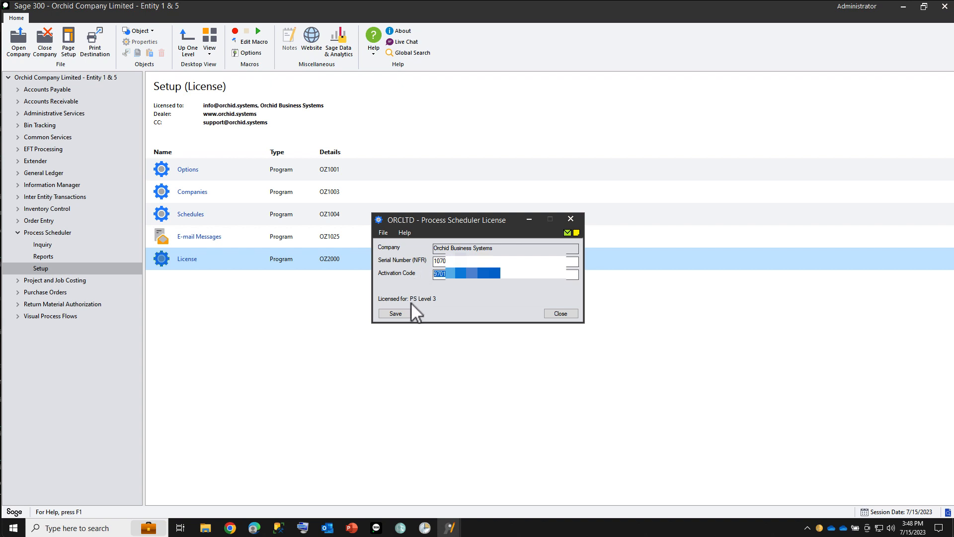
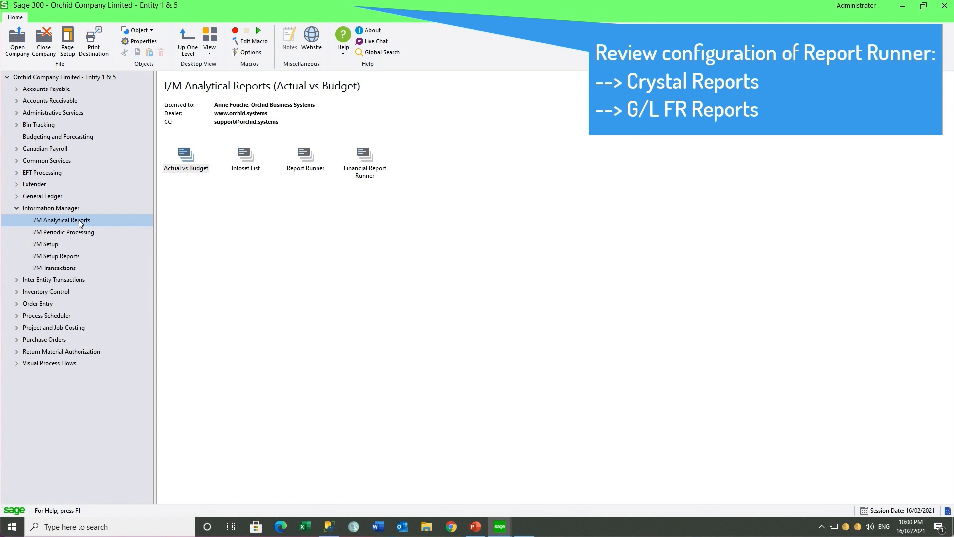
{"action": "double_click", "coordinate": [305, 159]}
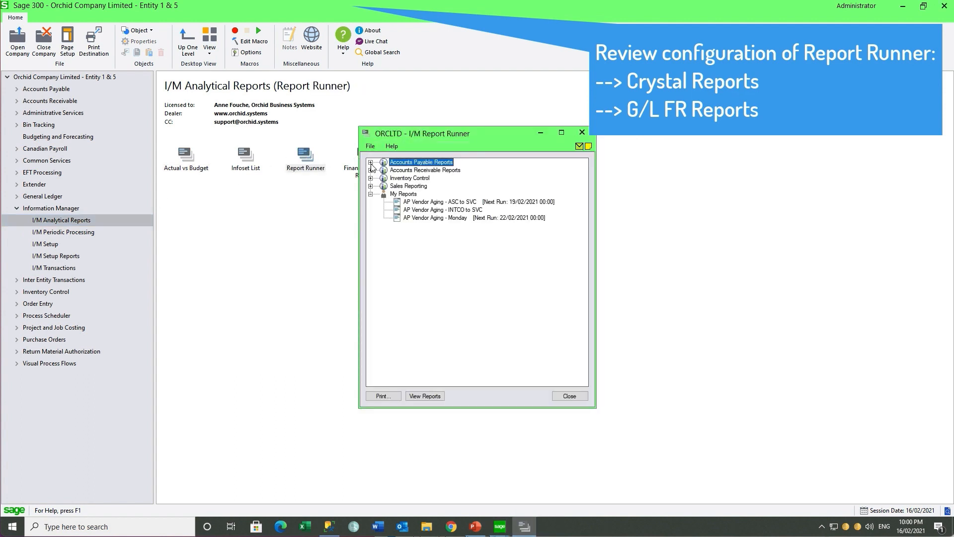
{"action": "left_click", "coordinate": [370, 163]}
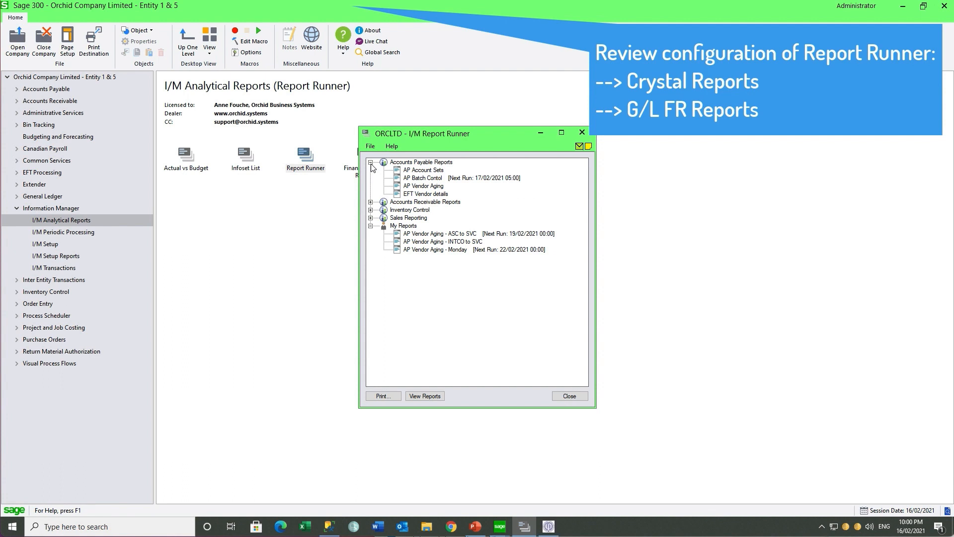
{"action": "left_click", "coordinate": [416, 172]}
{"action": "left_click", "coordinate": [420, 179]}
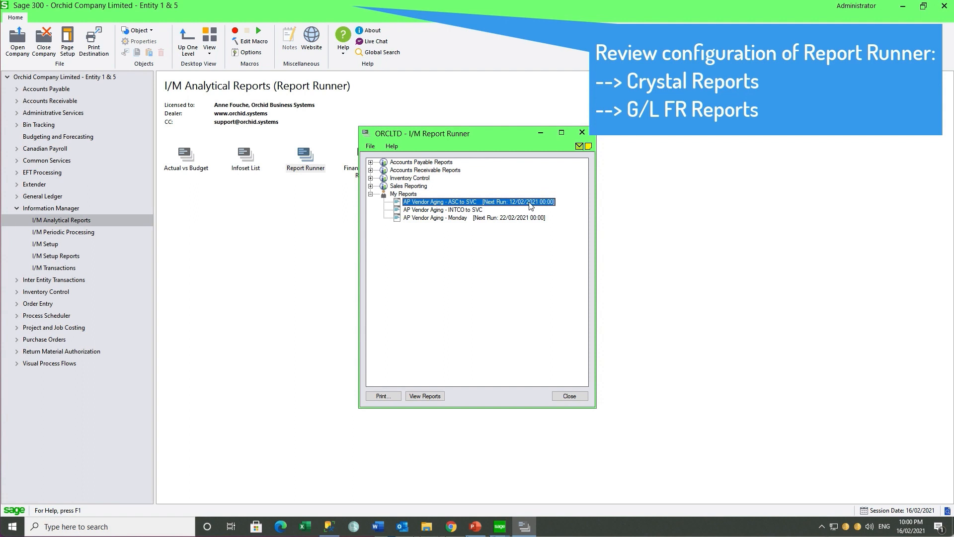
{"action": "left_click", "coordinate": [582, 132]}
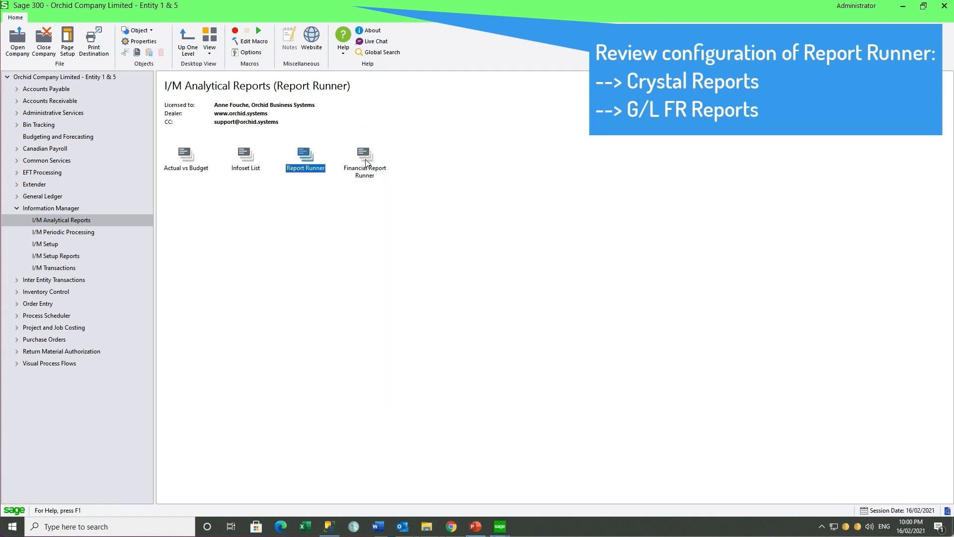
In Financial Report Runner, tick Department 100 with all its reports, expand Department 200, then close it
{"action": "double_click", "coordinate": [369, 160]}
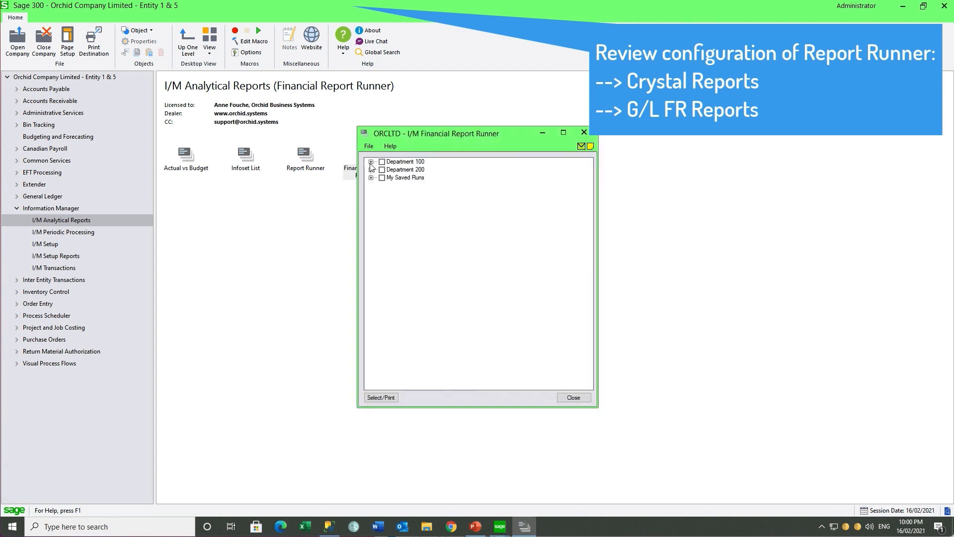
{"action": "left_click", "coordinate": [370, 162]}
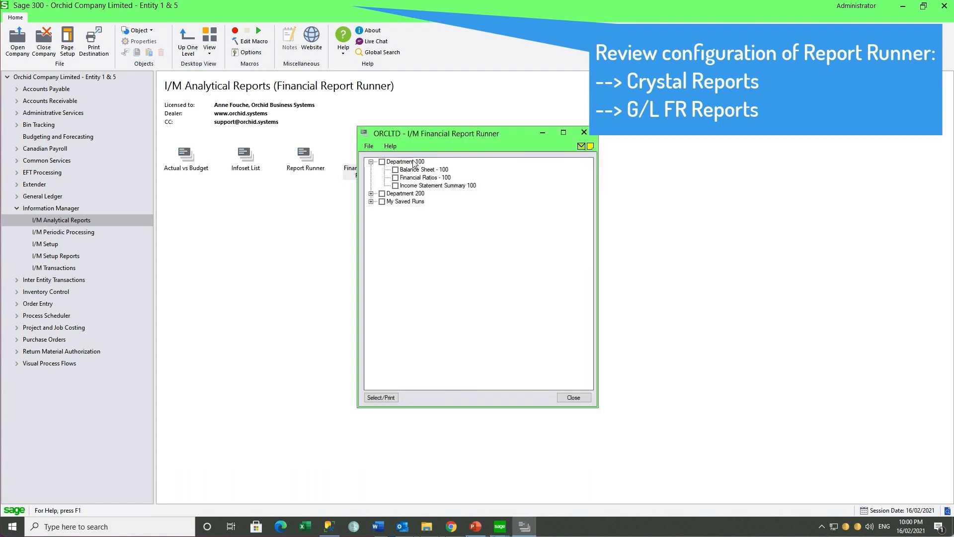
{"action": "left_click", "coordinate": [382, 163]}
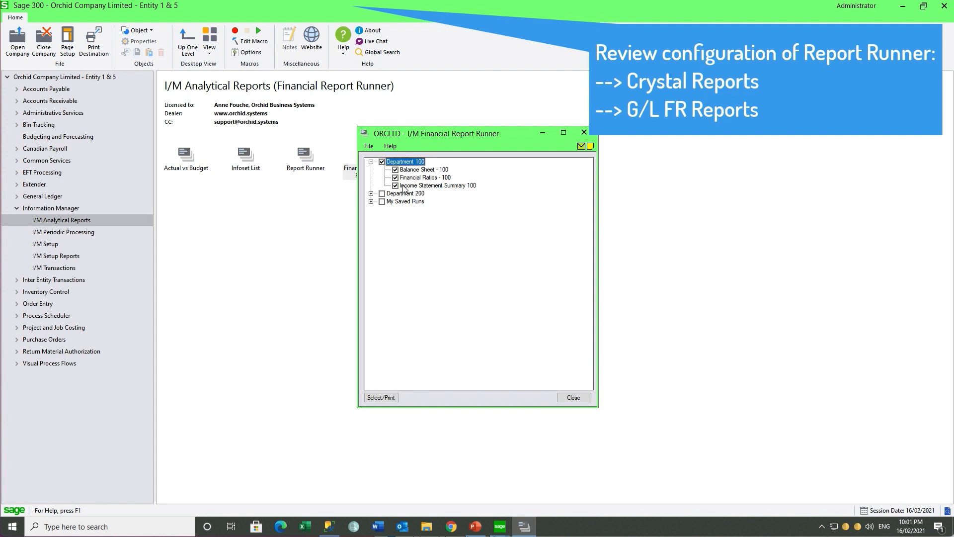
{"action": "left_click", "coordinate": [371, 194]}
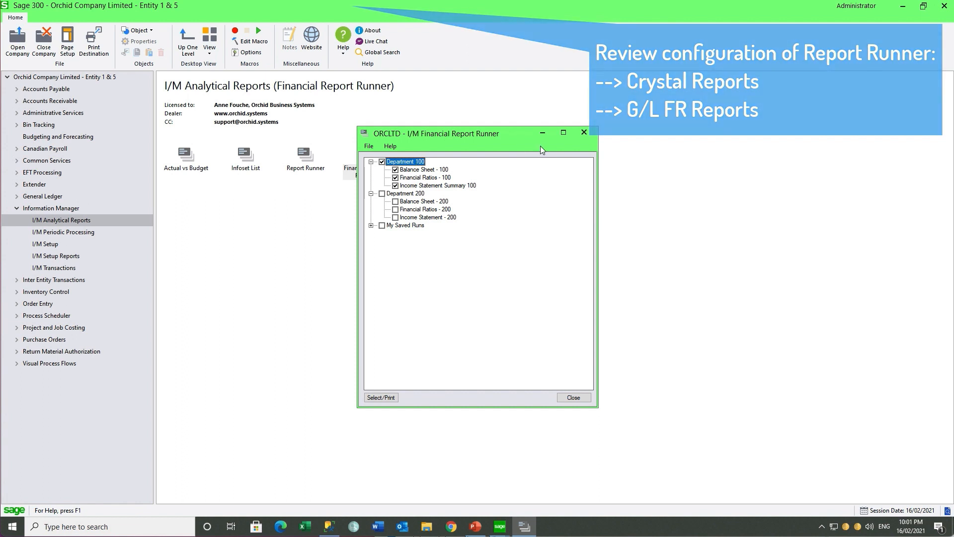
{"action": "left_click", "coordinate": [585, 133]}
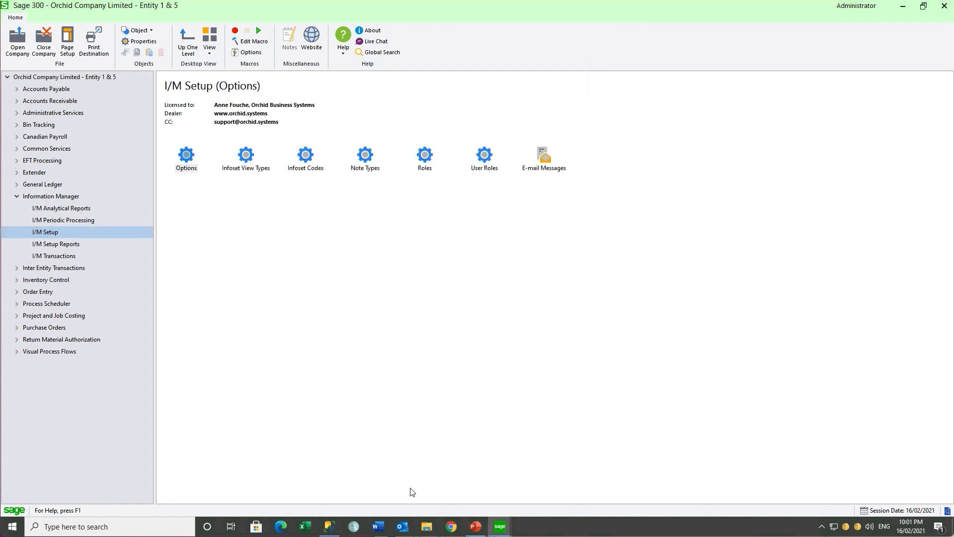
Review the e-mail server settings on the E-mail tab of I/M Options
{"action": "double_click", "coordinate": [186, 156]}
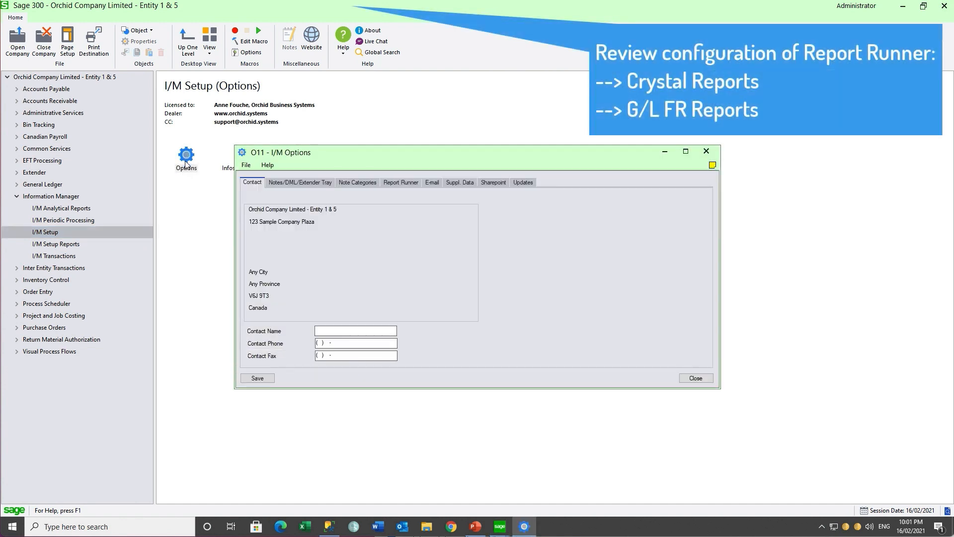
{"action": "left_click", "coordinate": [433, 183]}
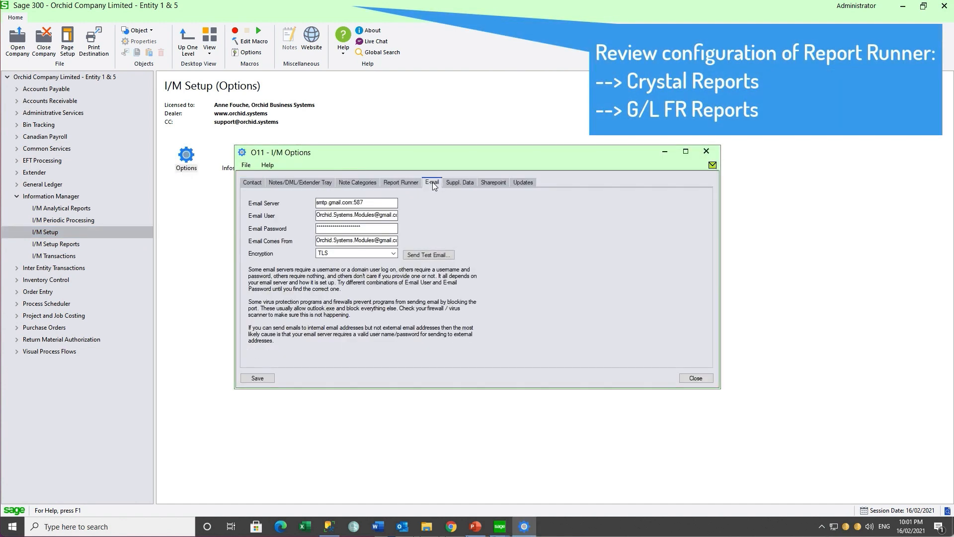
{"action": "left_click", "coordinate": [706, 152]}
Review the I/M e-mail message templates through FINREPORTS, then return to I/M Analytical Reports
{"action": "double_click", "coordinate": [544, 158]}
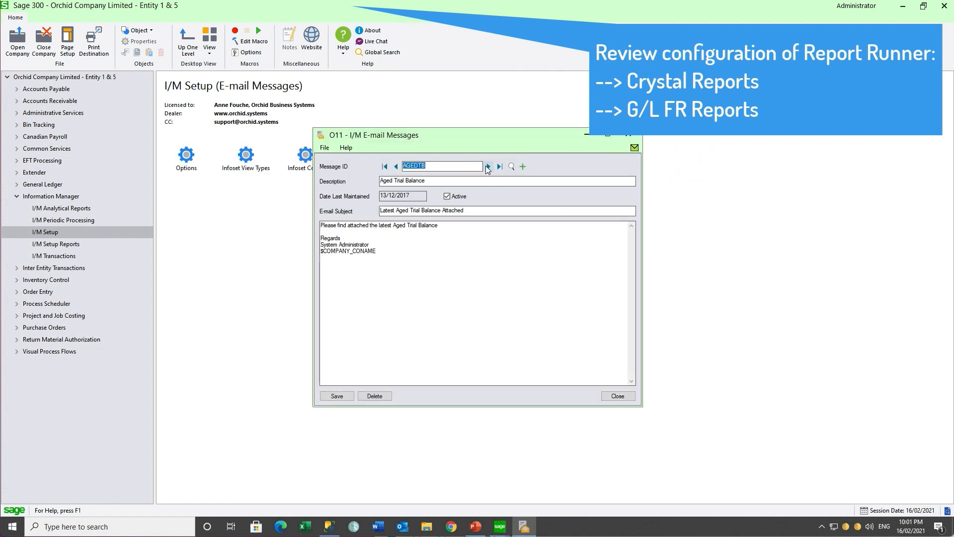
{"action": "left_click", "coordinate": [488, 167]}
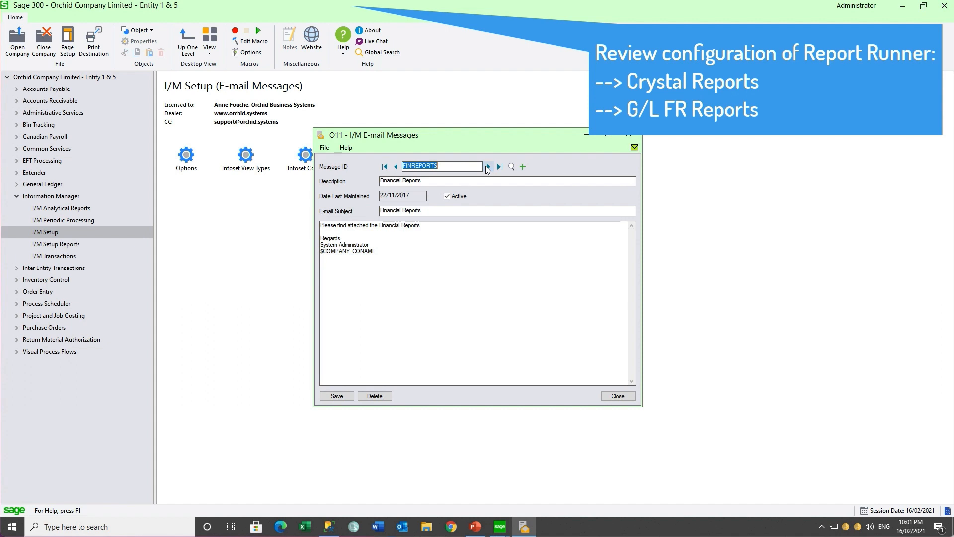
{"action": "left_click", "coordinate": [629, 135]}
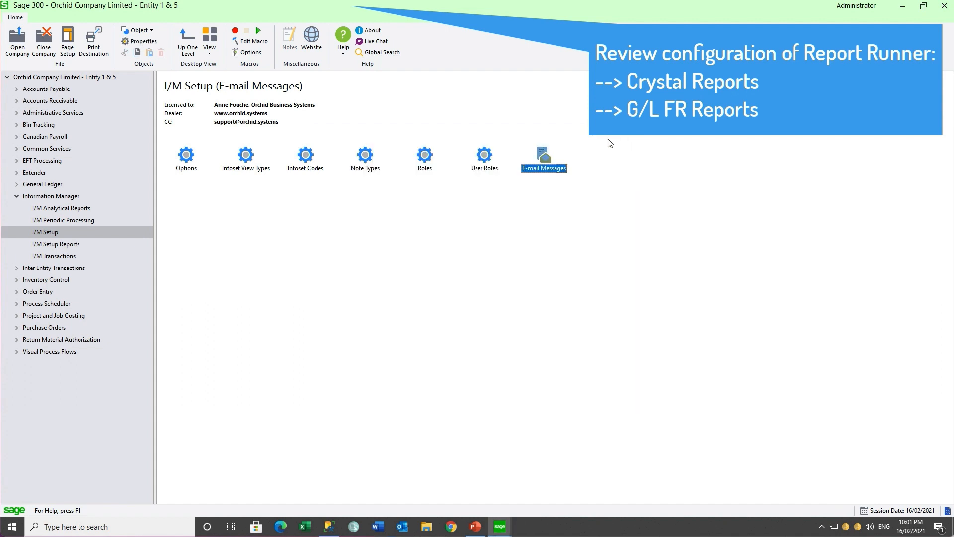
{"action": "left_click", "coordinate": [82, 211]}
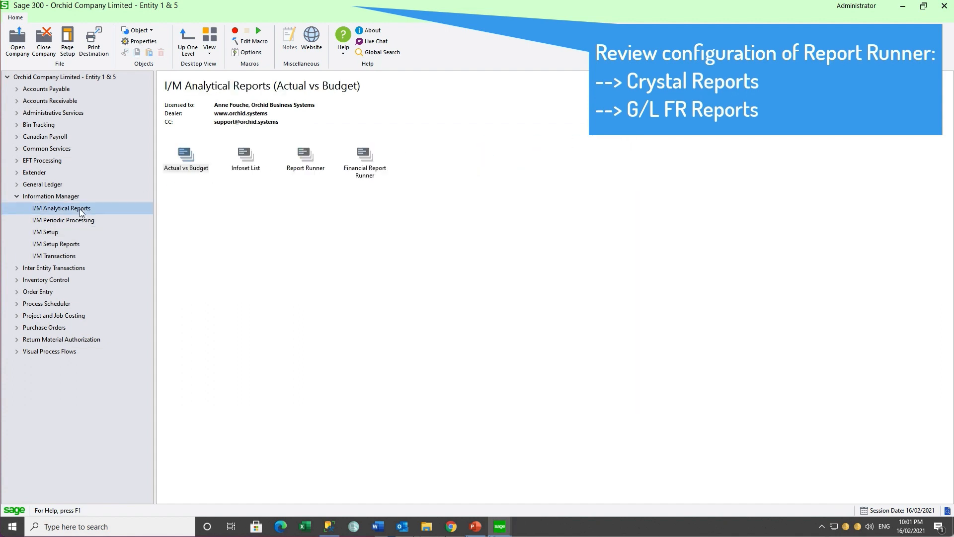
{"action": "double_click", "coordinate": [304, 157]}
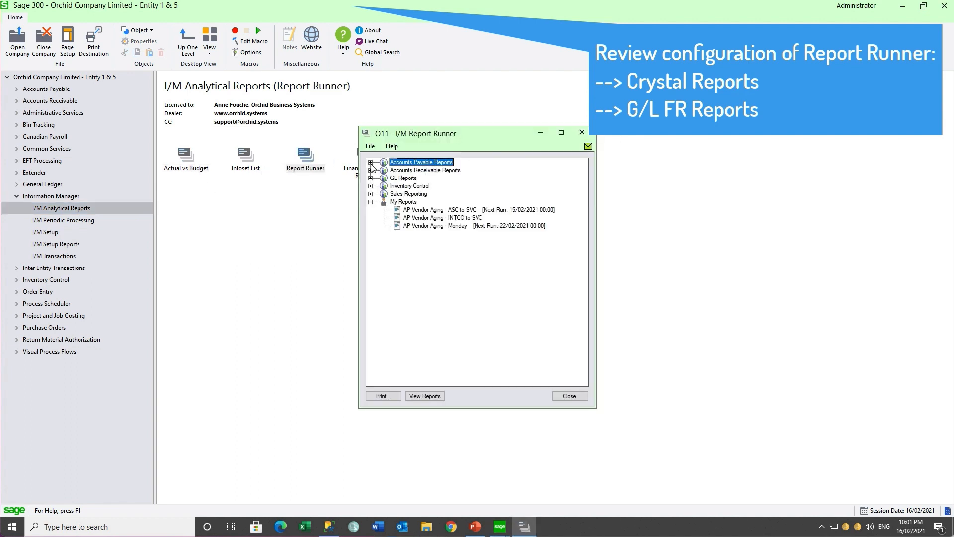
{"action": "left_click", "coordinate": [412, 212]}
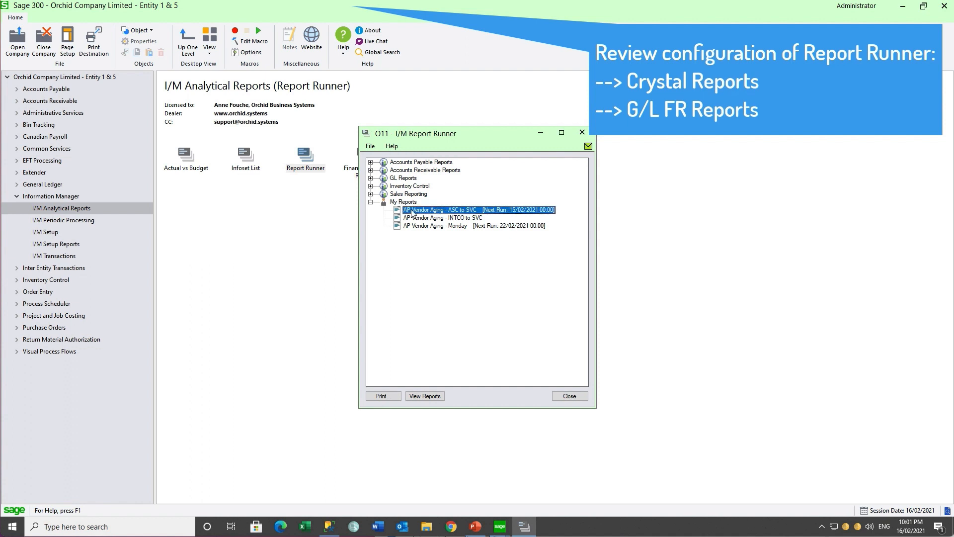
{"action": "left_click", "coordinate": [569, 396]}
{"action": "left_click", "coordinate": [371, 162]}
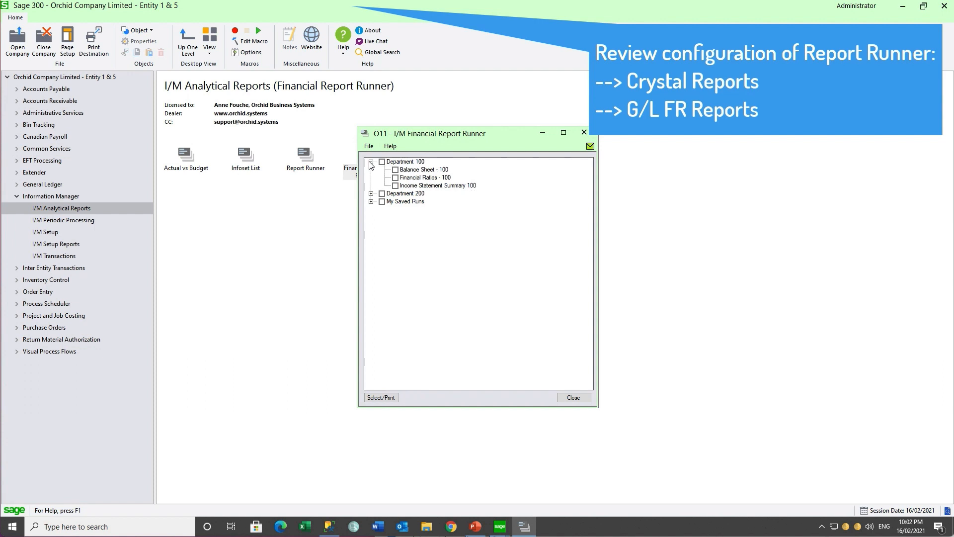
{"action": "left_click", "coordinate": [371, 193]}
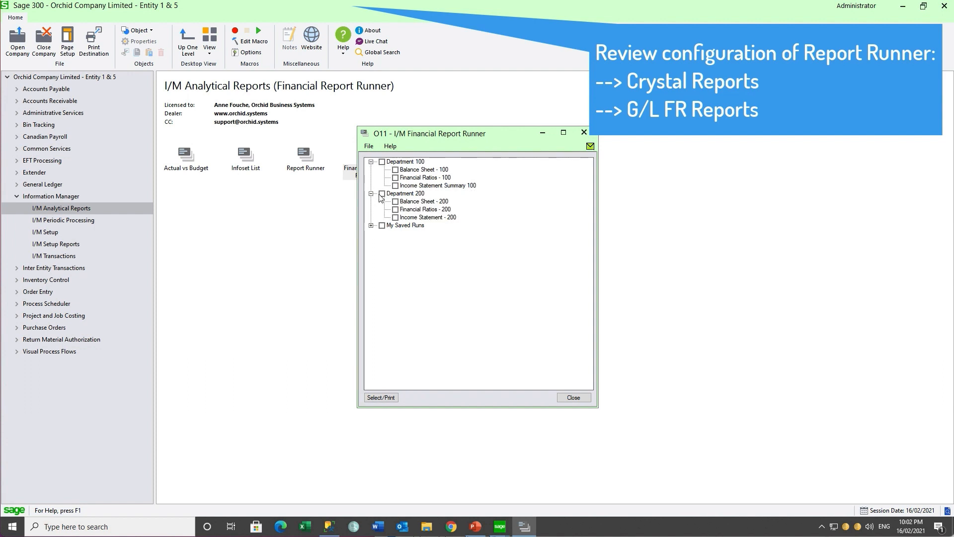
{"action": "left_click", "coordinate": [381, 194]}
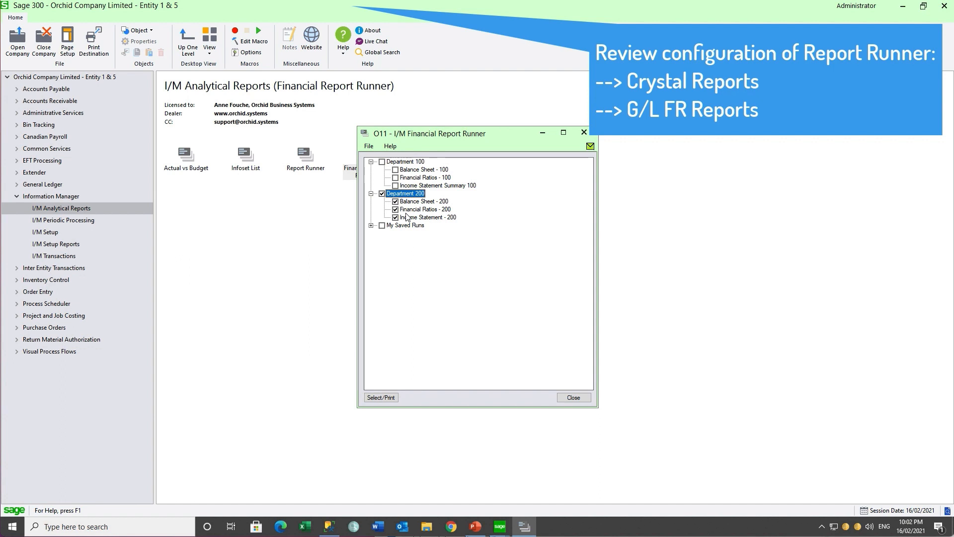
{"action": "left_click", "coordinate": [584, 136]}
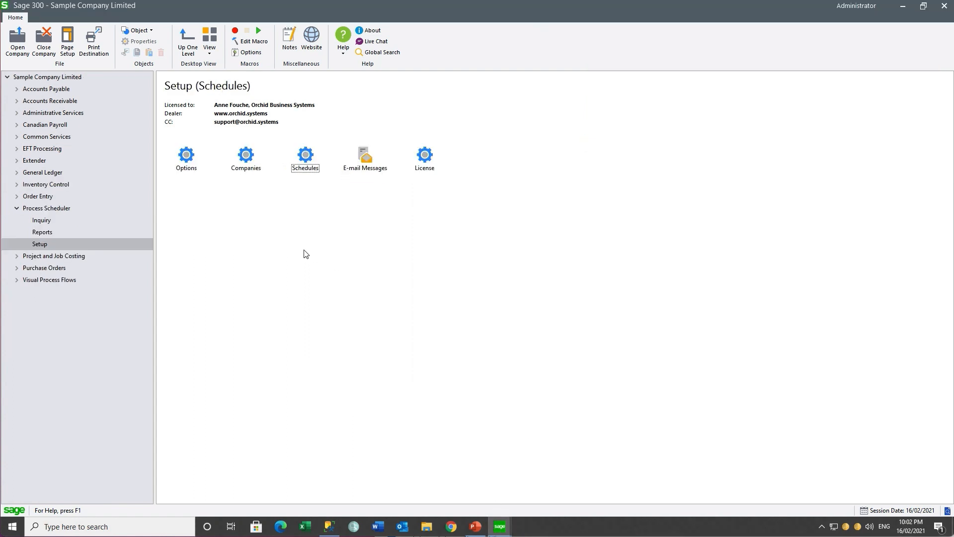
Review the processing login and company settings in Process Scheduler Options
{"action": "double_click", "coordinate": [190, 163]}
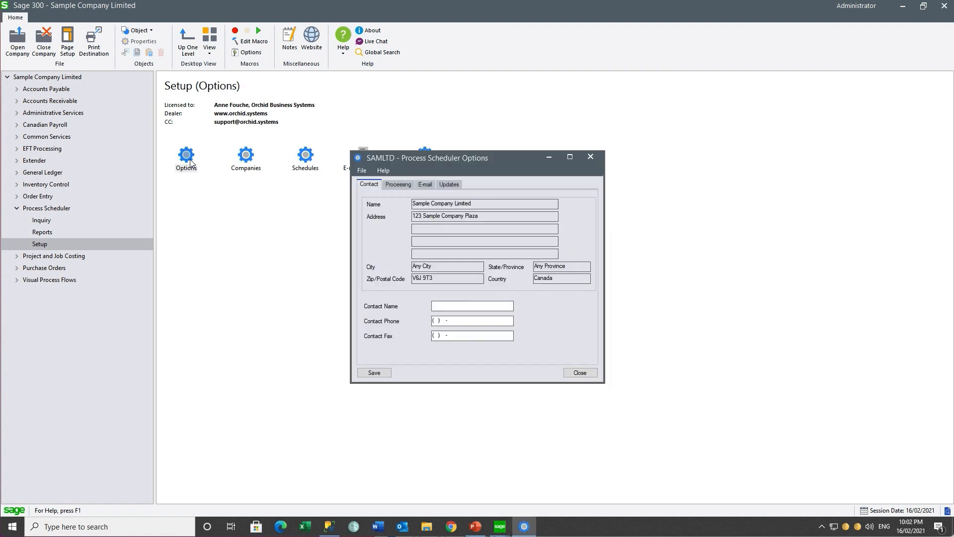
{"action": "left_click", "coordinate": [401, 186]}
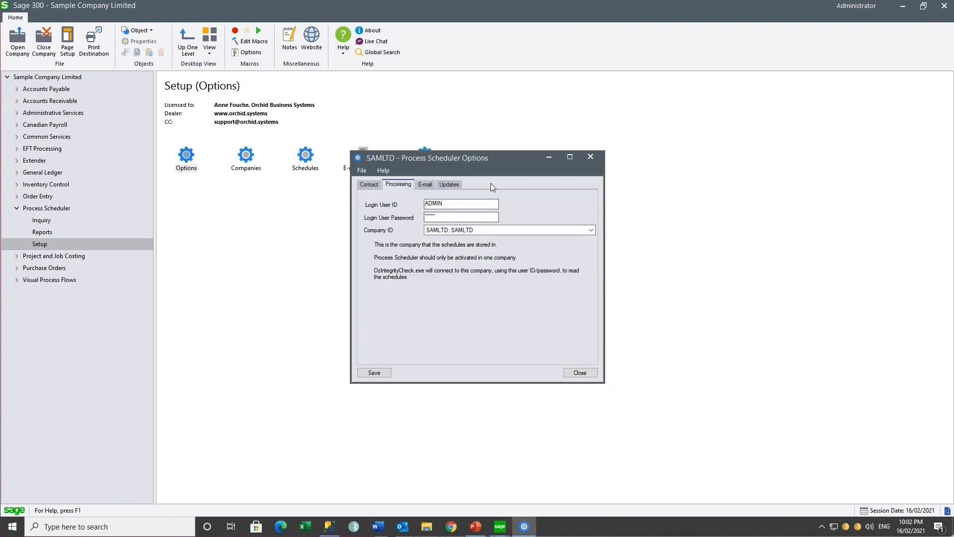
{"action": "left_click", "coordinate": [590, 158]}
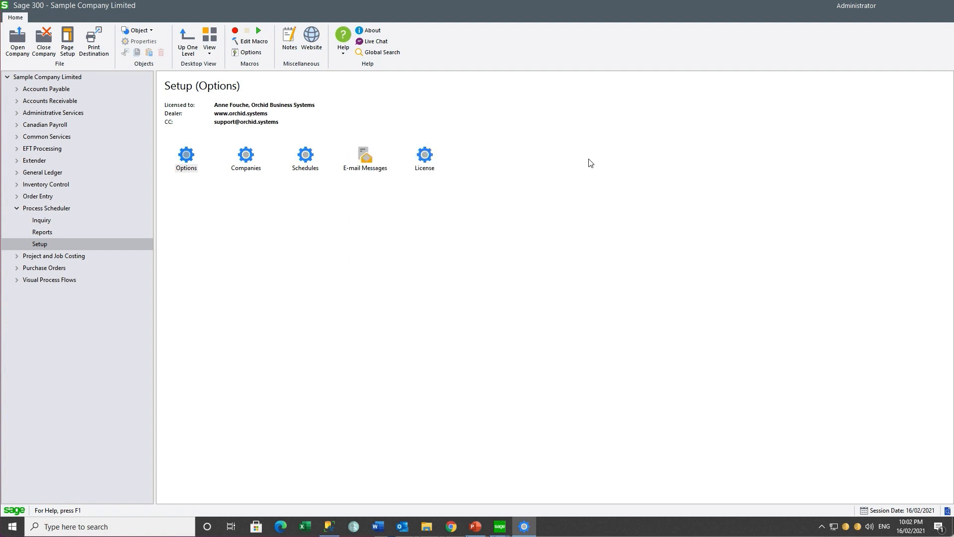
In Process Scheduler Companies, load ORCLTD (O11), then Orchid Company Limited - Entity 1 & 5, and close
{"action": "left_click", "coordinate": [248, 163]}
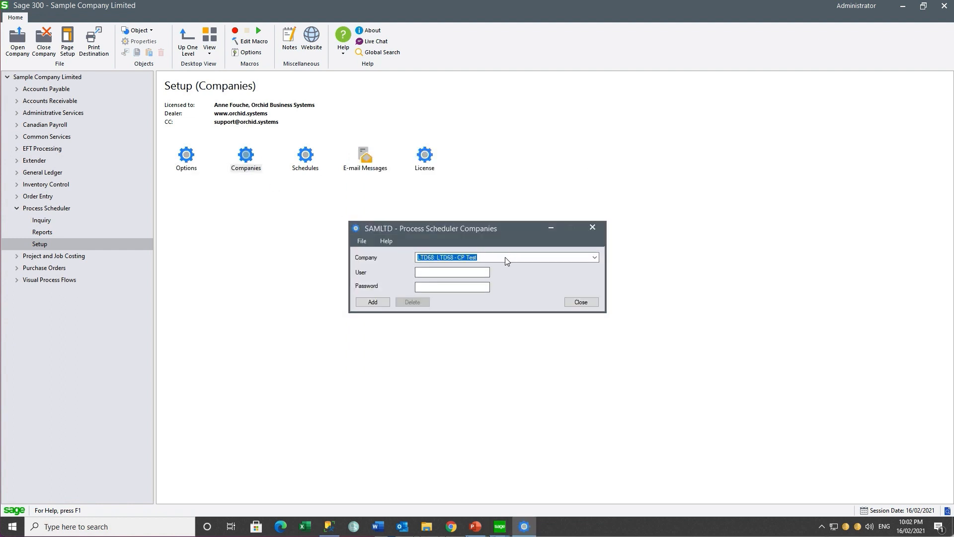
{"action": "left_click", "coordinate": [504, 257]}
{"action": "left_click", "coordinate": [490, 273]}
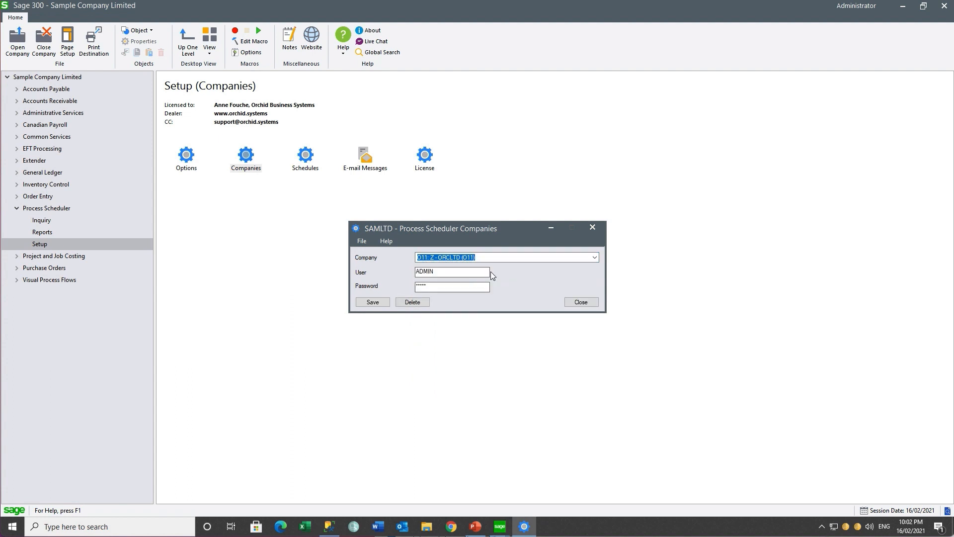
{"action": "left_click", "coordinate": [503, 257]}
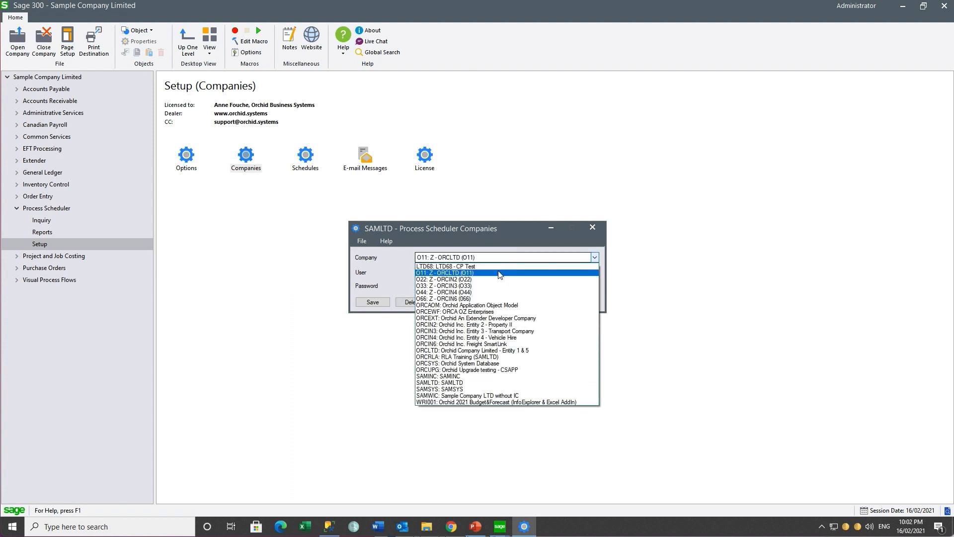
{"action": "left_click", "coordinate": [500, 351]}
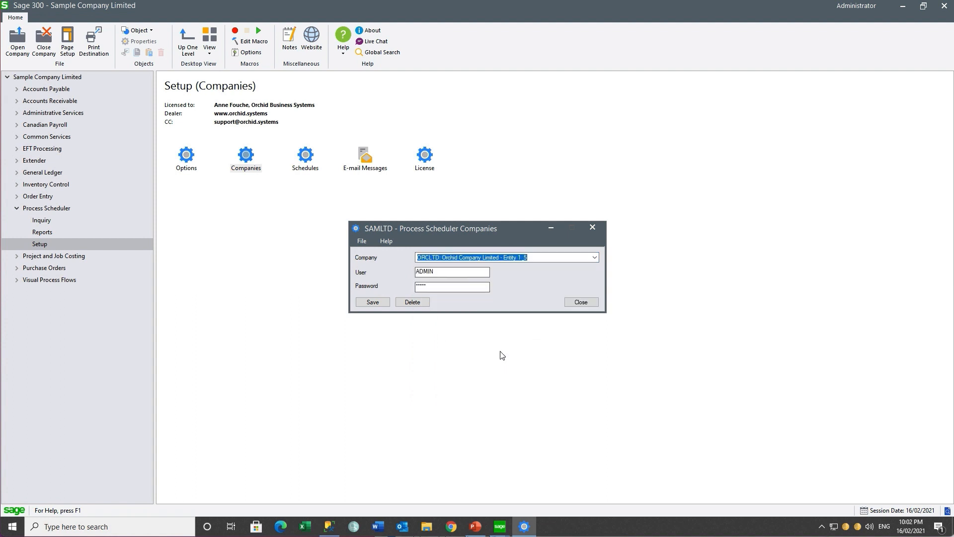
{"action": "left_click", "coordinate": [581, 302]}
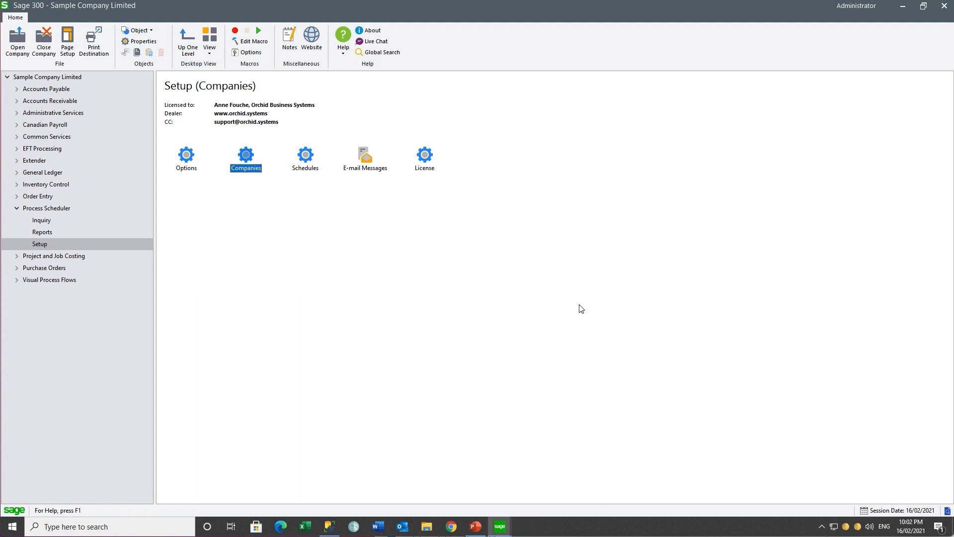
{"action": "double_click", "coordinate": [364, 157]}
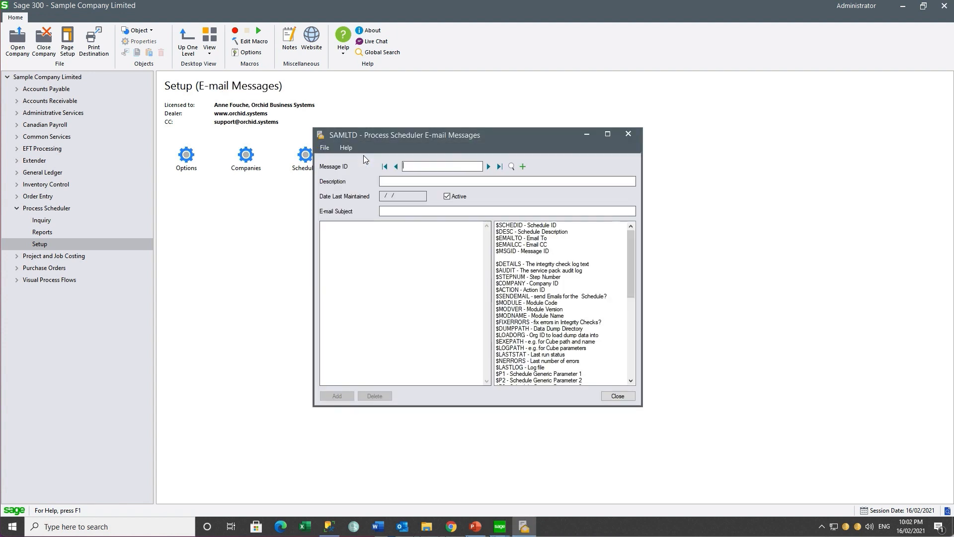
{"action": "left_click", "coordinate": [512, 167]}
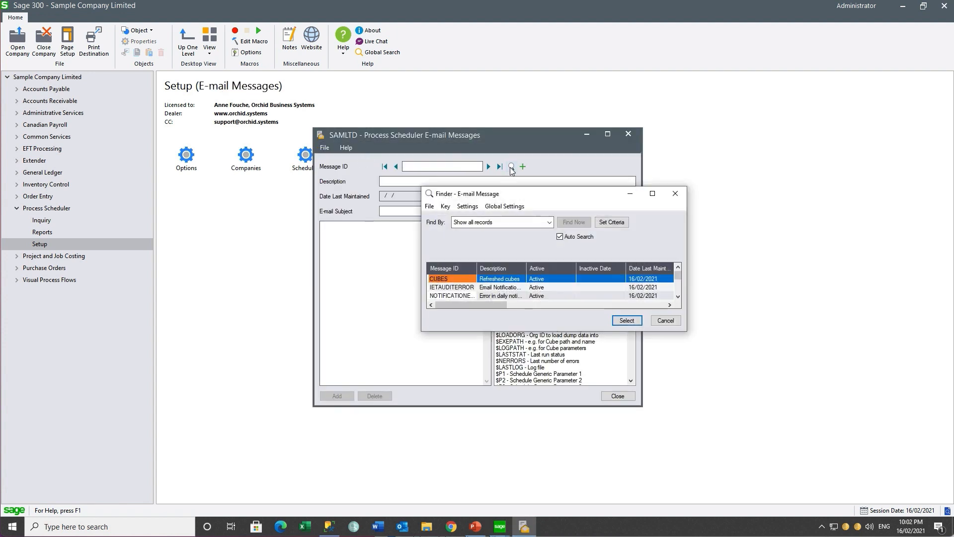
{"action": "left_click", "coordinate": [472, 296]}
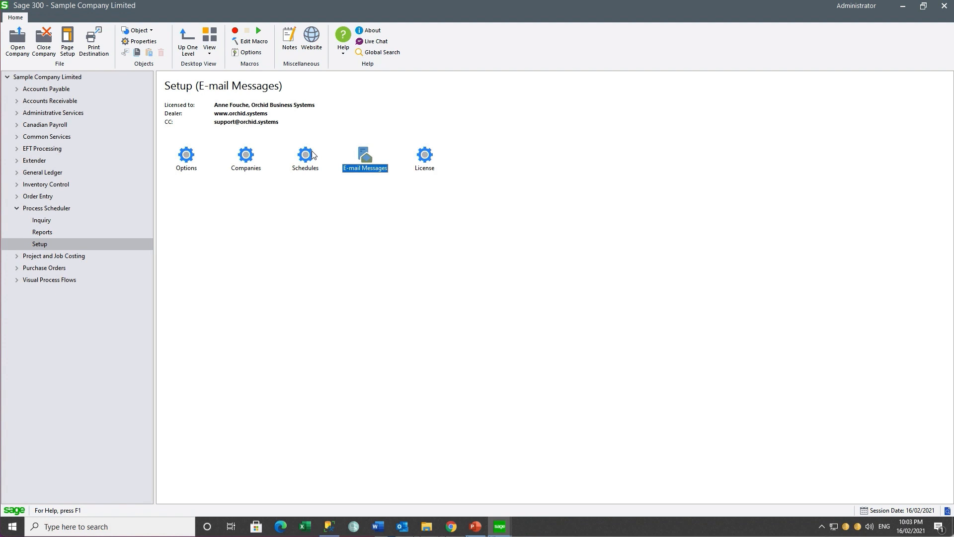
{"action": "left_click", "coordinate": [306, 156]}
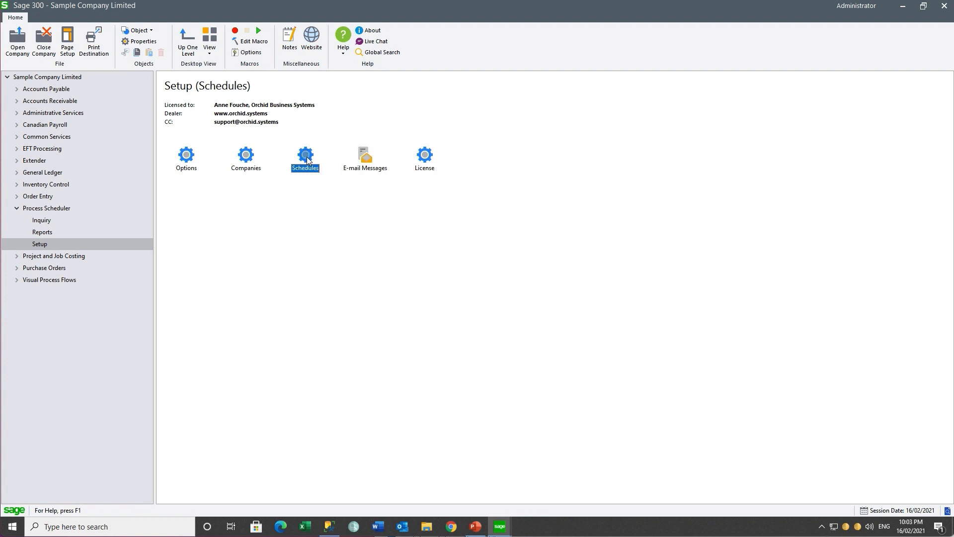
Load the RUNREPORTS schedule and review the details of steps 1 and 2, keeping Excel format
{"action": "double_click", "coordinate": [306, 157]}
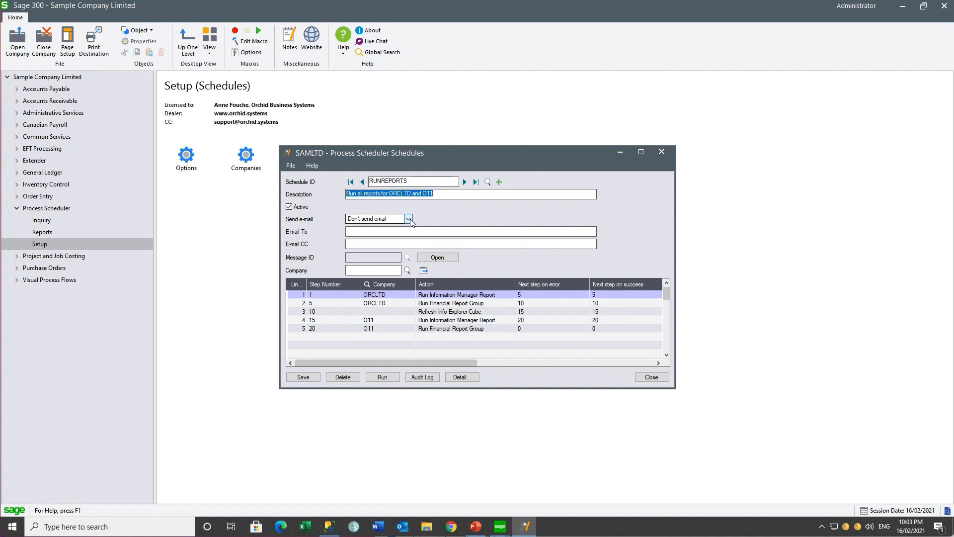
{"action": "left_click", "coordinate": [386, 294]}
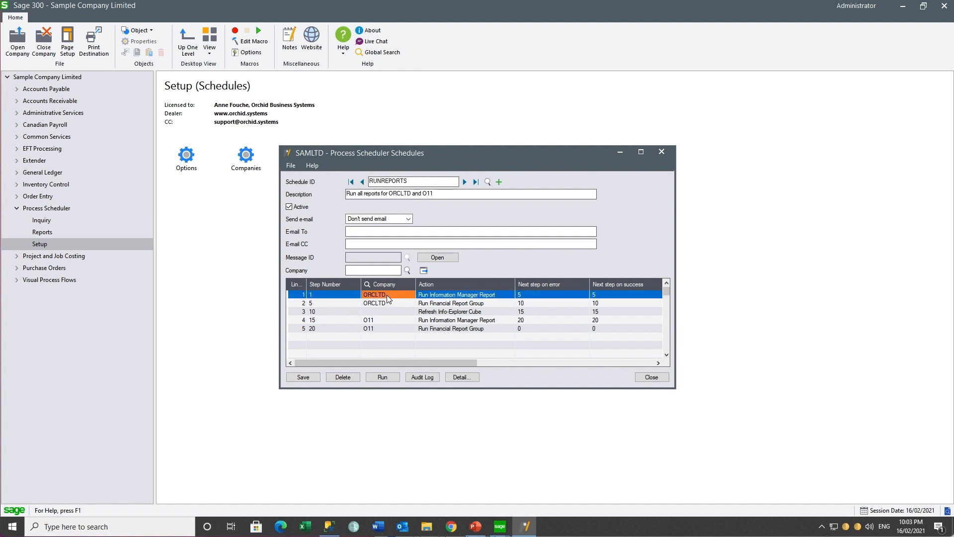
{"action": "left_click", "coordinate": [463, 377]}
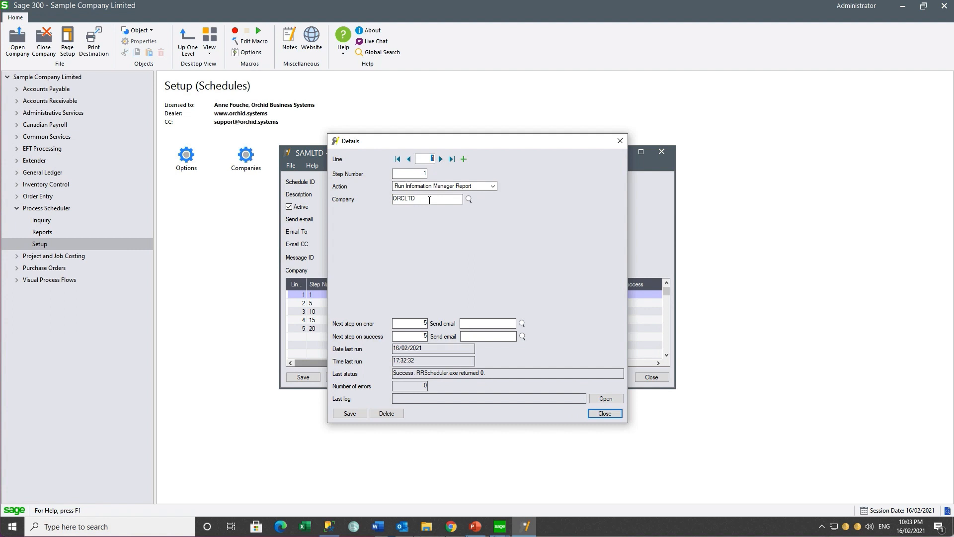
{"action": "left_click", "coordinate": [441, 159]}
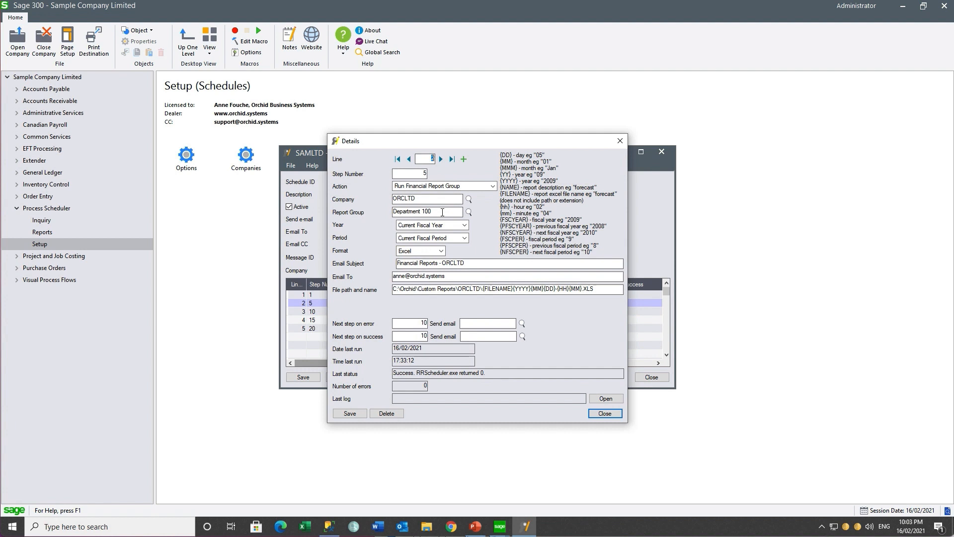
{"action": "left_click", "coordinate": [441, 251]}
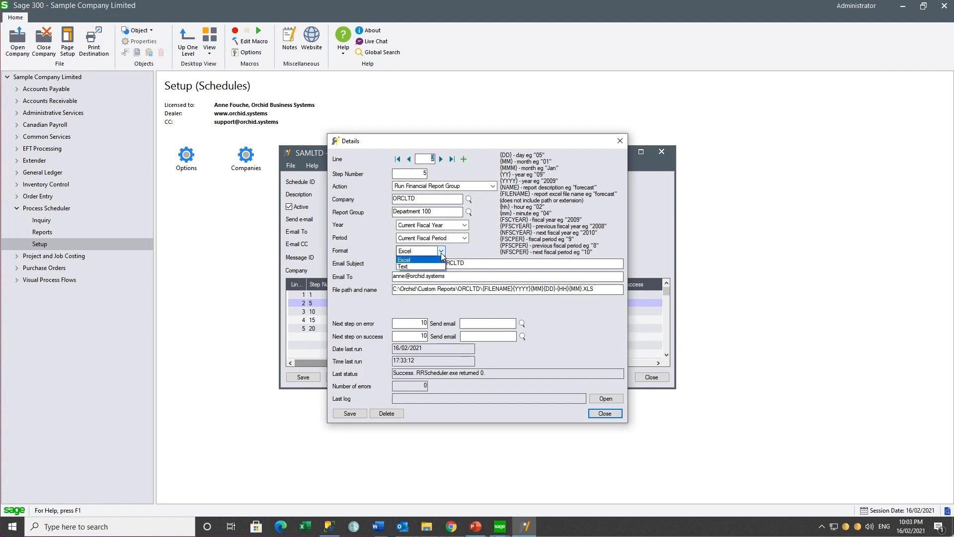
{"action": "left_click", "coordinate": [441, 251]}
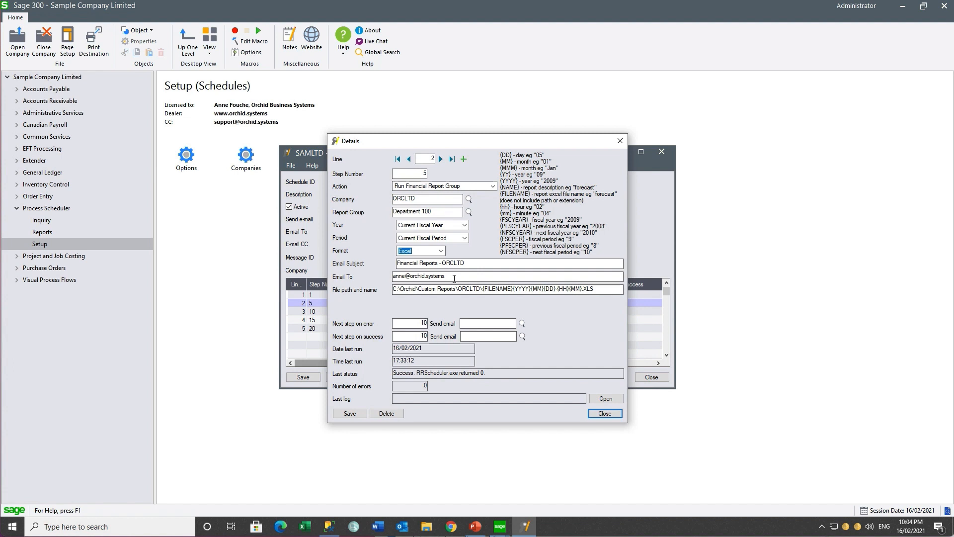
Review the details of steps 3 to 5, including the cube file path
{"action": "left_click", "coordinate": [441, 160]}
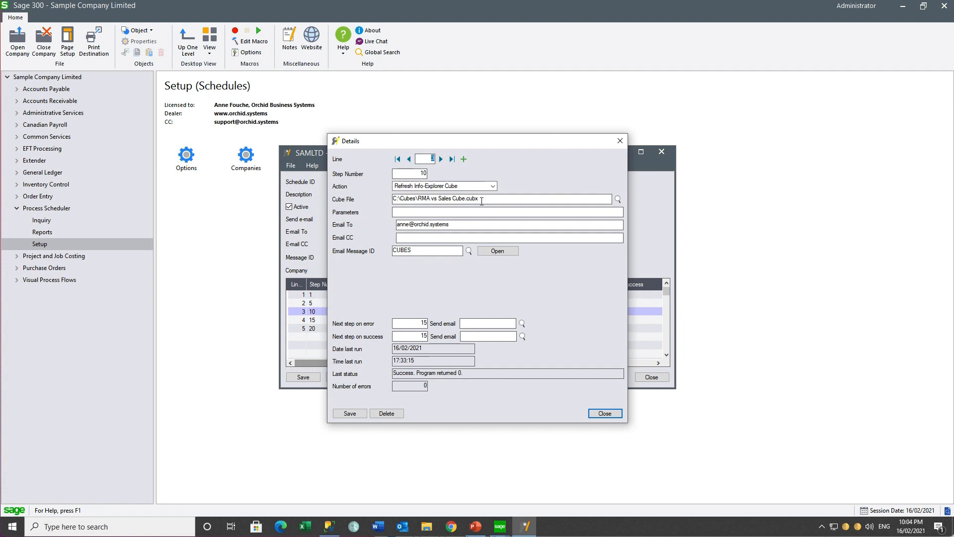
{"action": "left_click", "coordinate": [445, 205]}
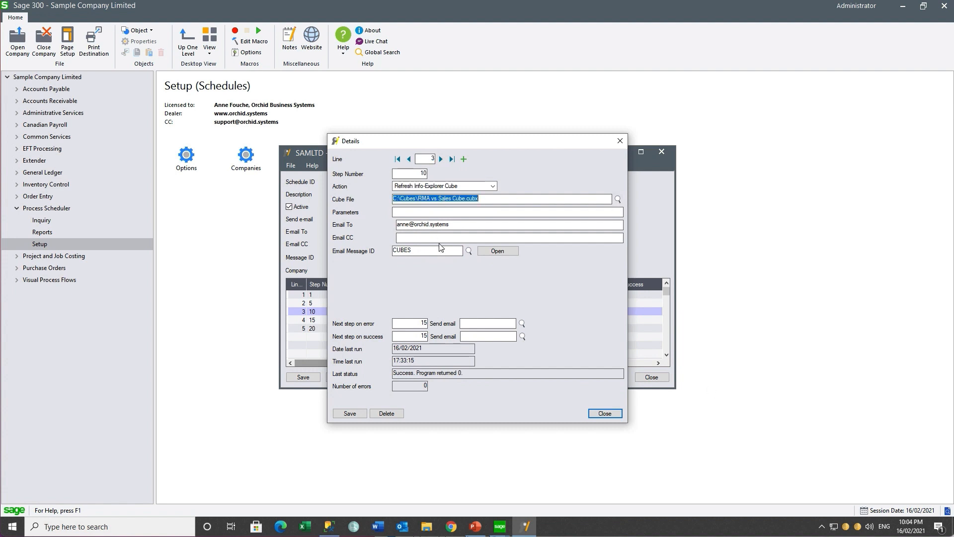
{"action": "left_click", "coordinate": [441, 159]}
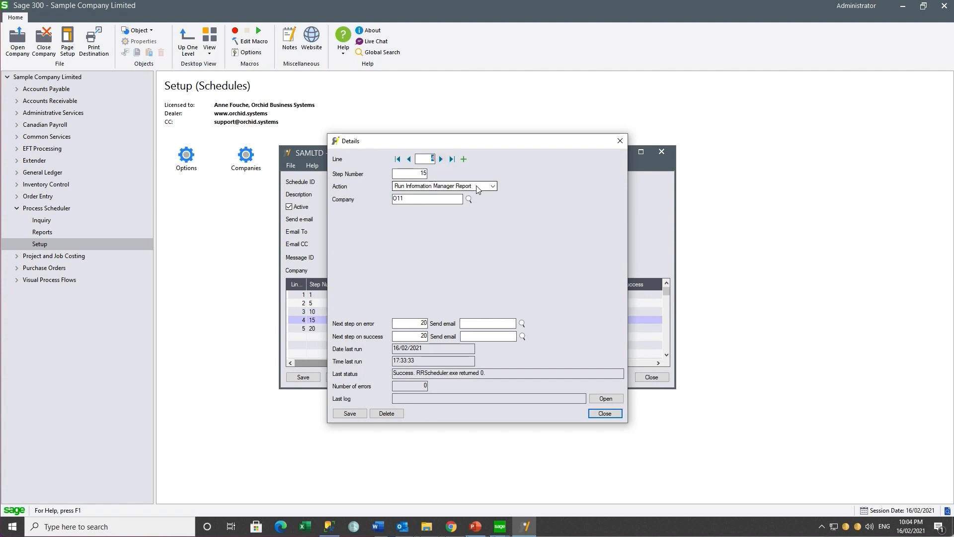
{"action": "left_click", "coordinate": [441, 159]}
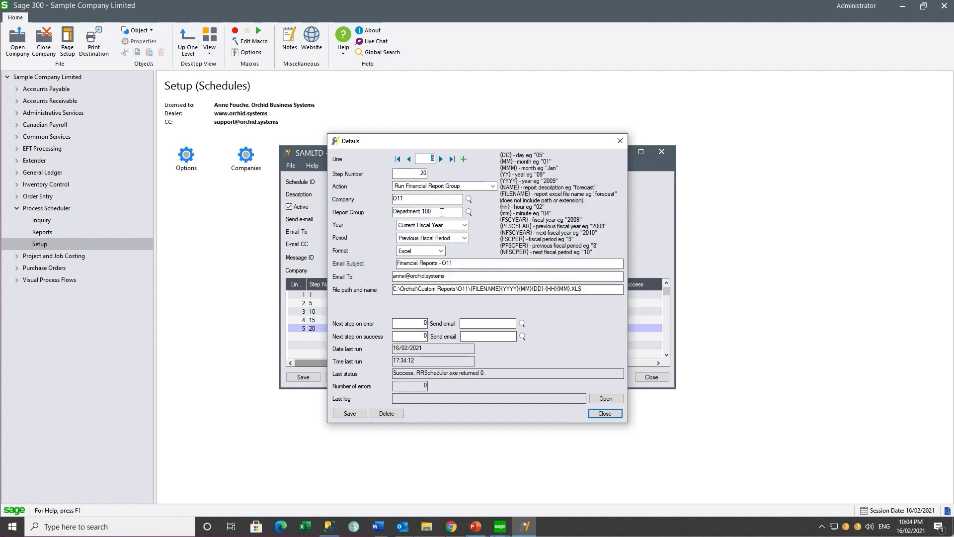
{"action": "left_click", "coordinate": [606, 414]}
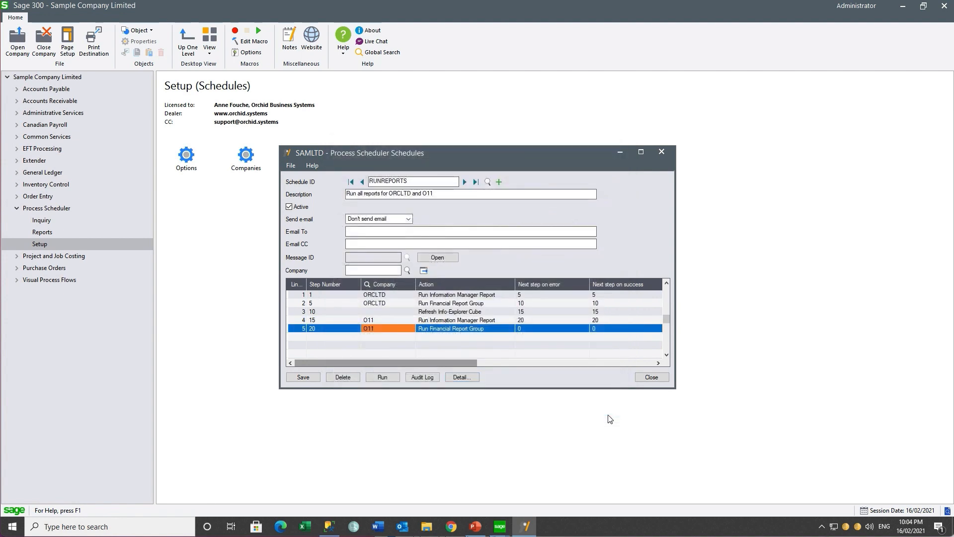
Run the RUNREPORTS schedule and check the success log to the end before closing it
{"action": "left_click", "coordinate": [391, 380]}
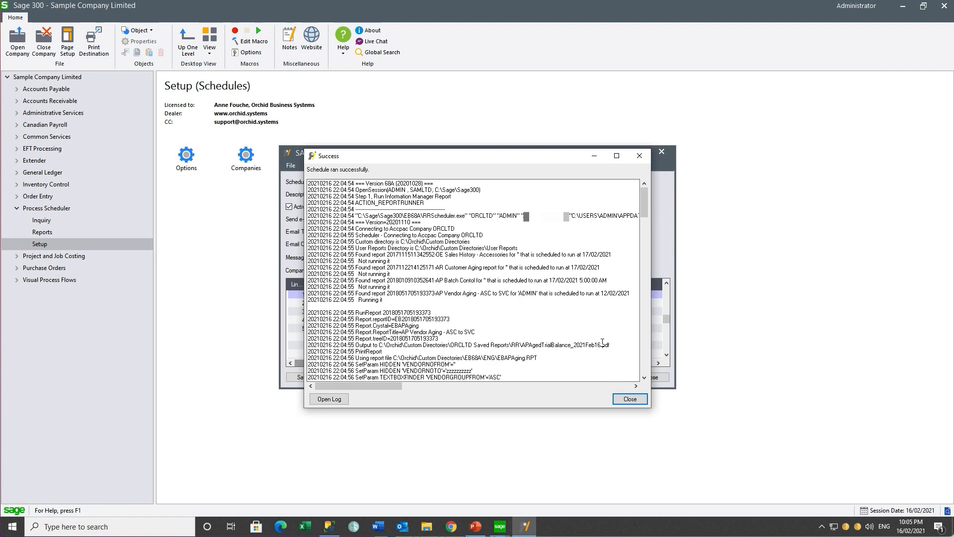
{"action": "left_click_drag", "start_coordinate": [641, 202], "coordinate": [642, 370]}
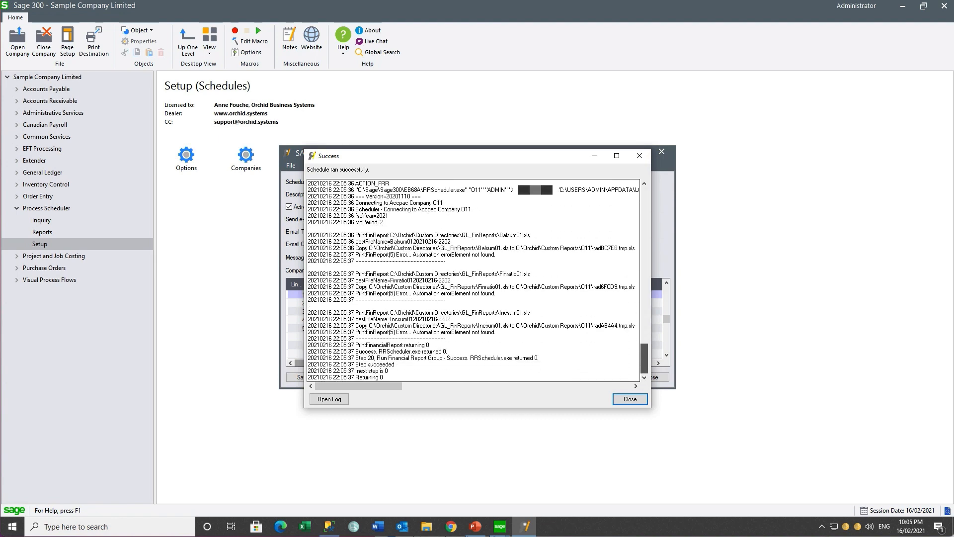
{"action": "left_click", "coordinate": [627, 401]}
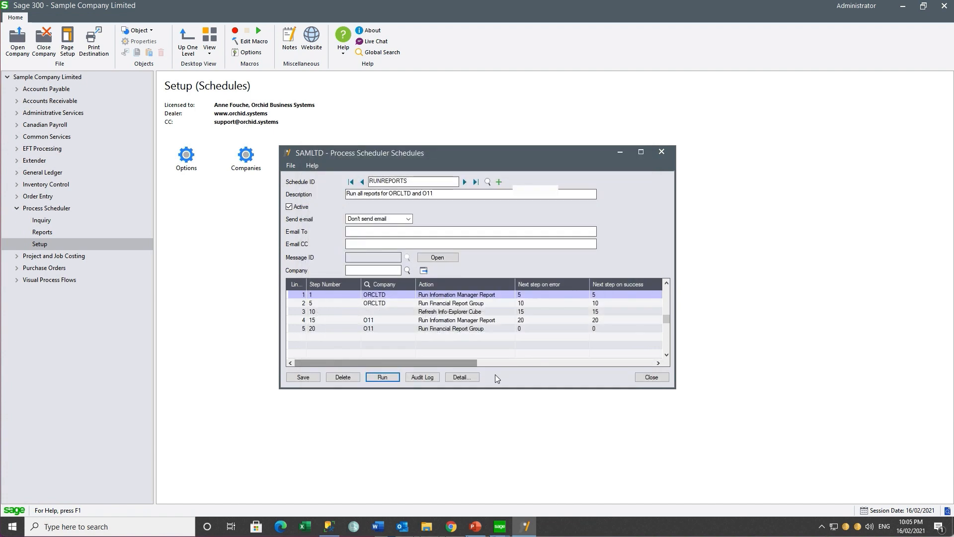
Check the RUNREPORTS audit log entries from 22:04:54 to 22:05:35 against the emailed reports
{"action": "left_click", "coordinate": [423, 376]}
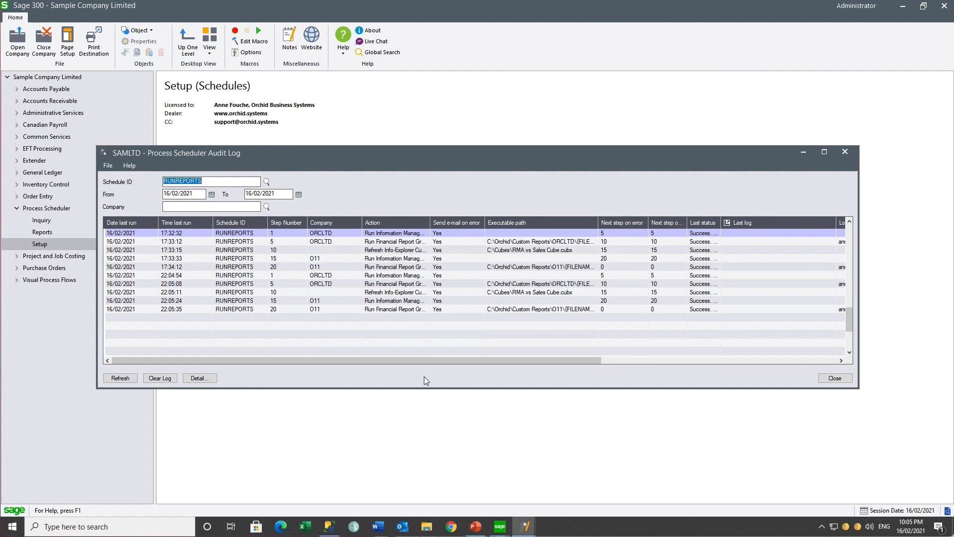
{"action": "left_click", "coordinate": [325, 276]}
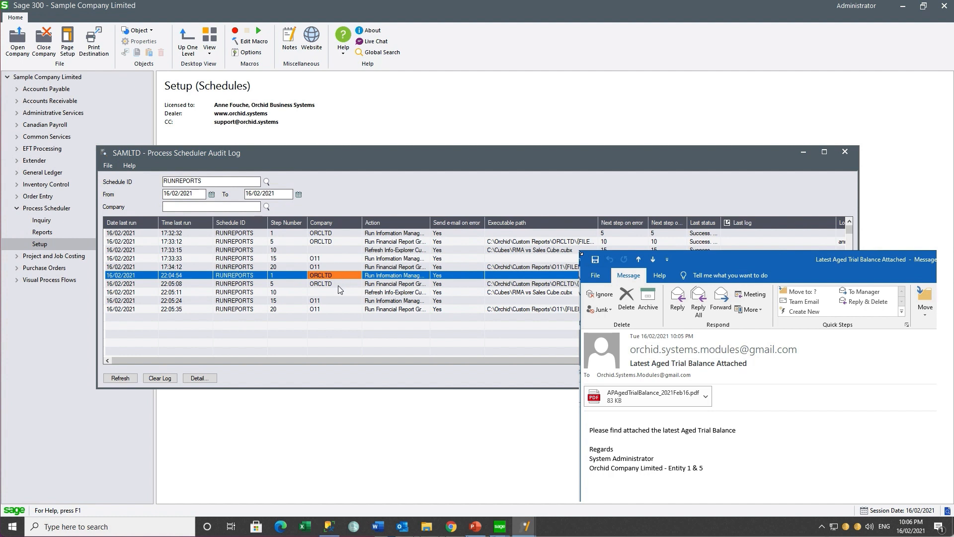
{"action": "left_click", "coordinate": [338, 285]}
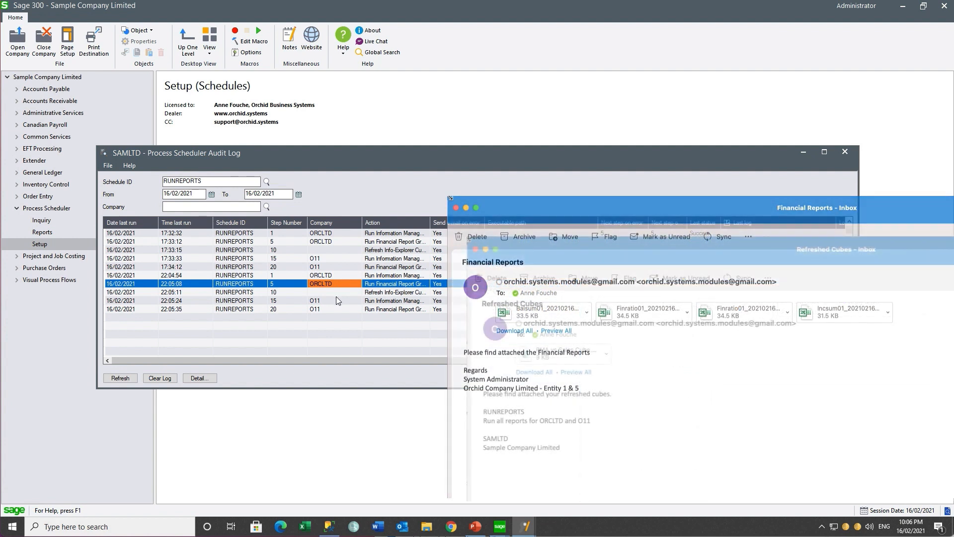
{"action": "left_click", "coordinate": [336, 296]}
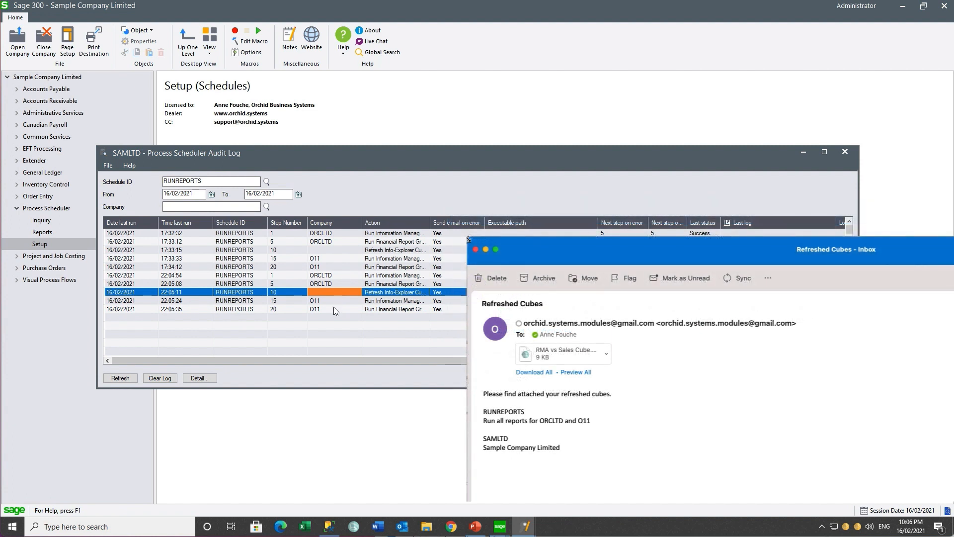
{"action": "left_click", "coordinate": [333, 303]}
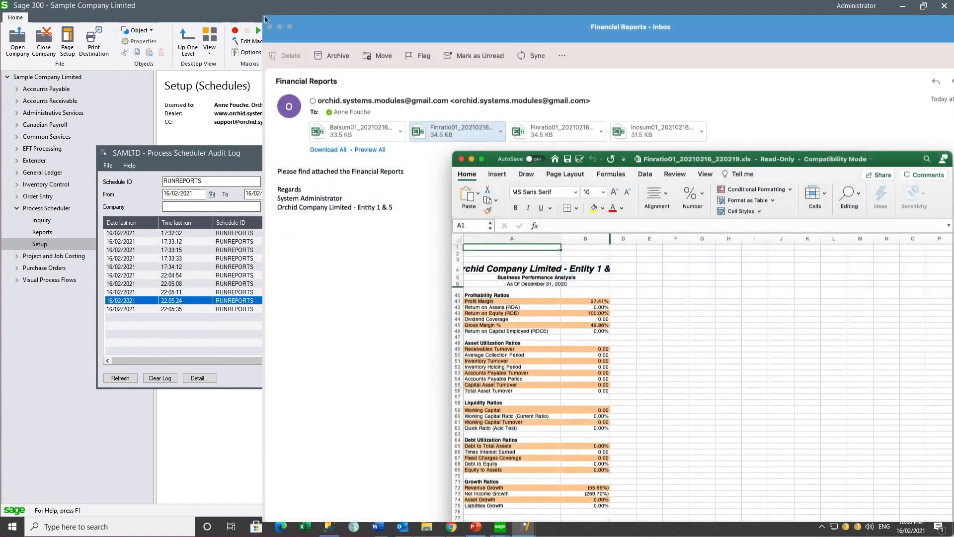
{"action": "key", "text": "Down"}
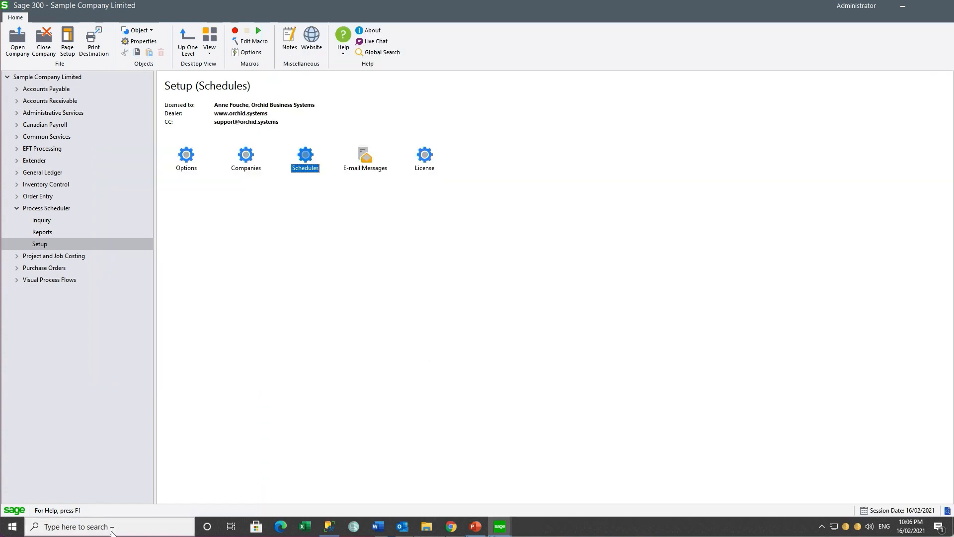
{"action": "left_click", "coordinate": [110, 527]}
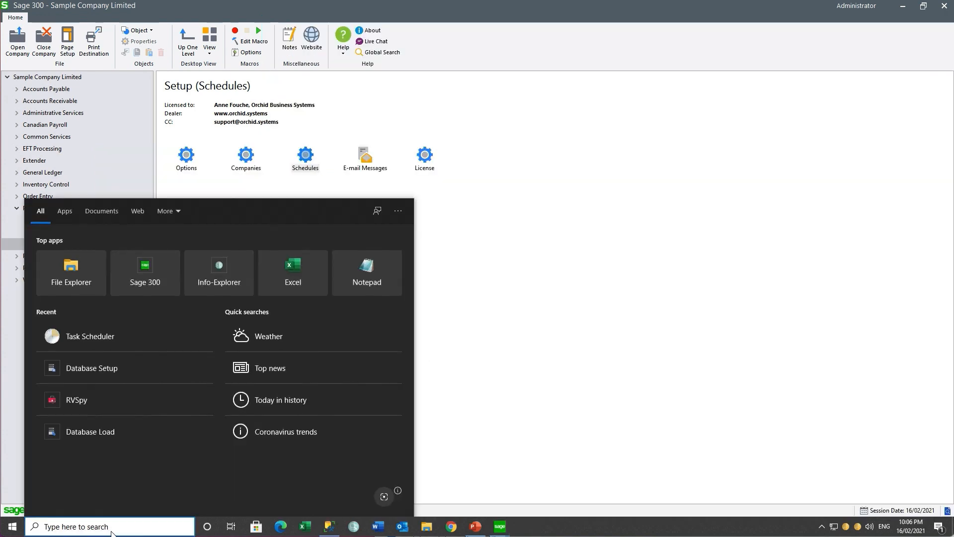
In Task Scheduler, create a new task set to run whether the user is logged on or not
{"action": "left_click", "coordinate": [103, 337]}
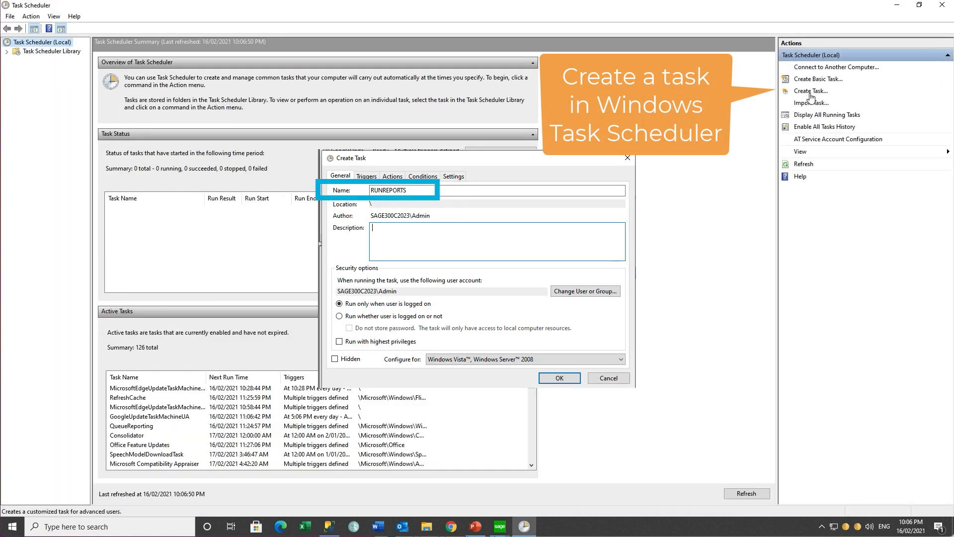
{"action": "left_click", "coordinate": [810, 92]}
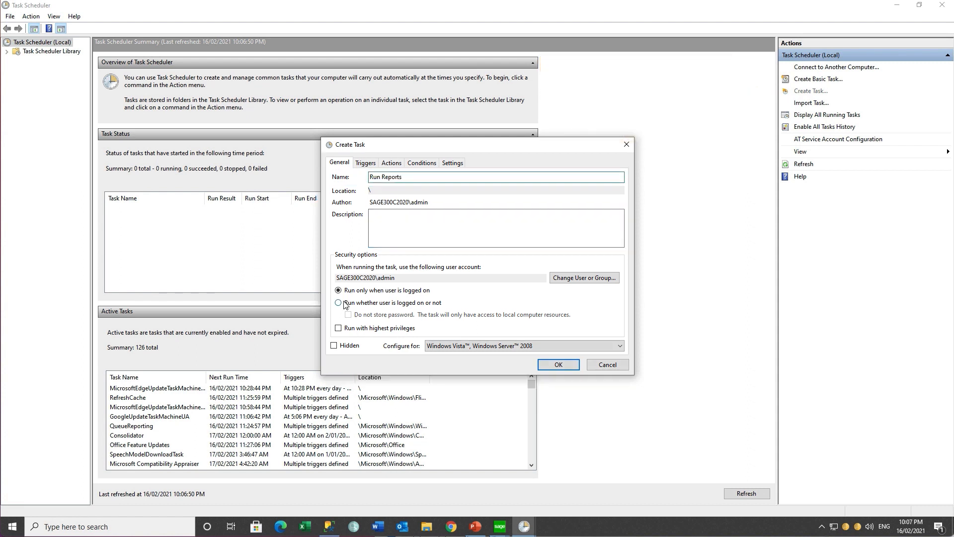
{"action": "left_click", "coordinate": [340, 302]}
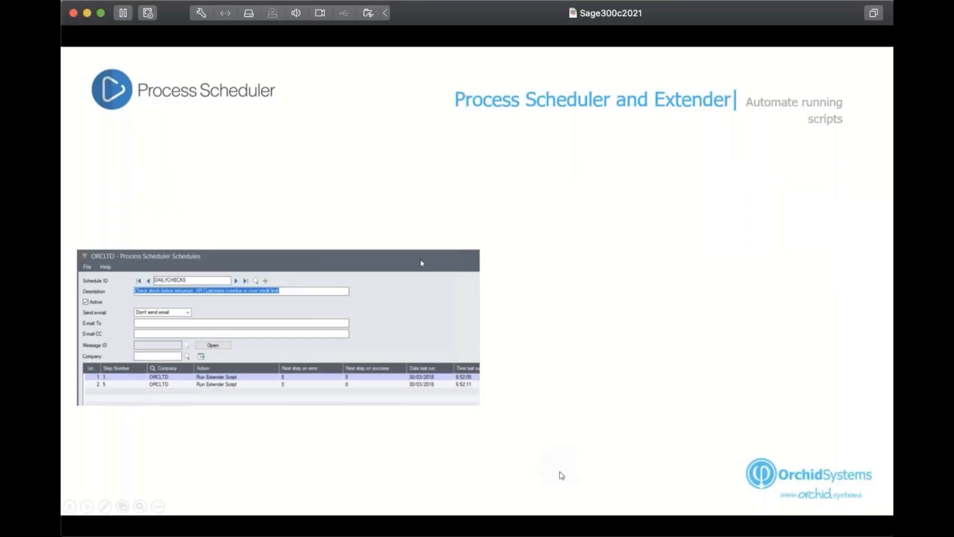
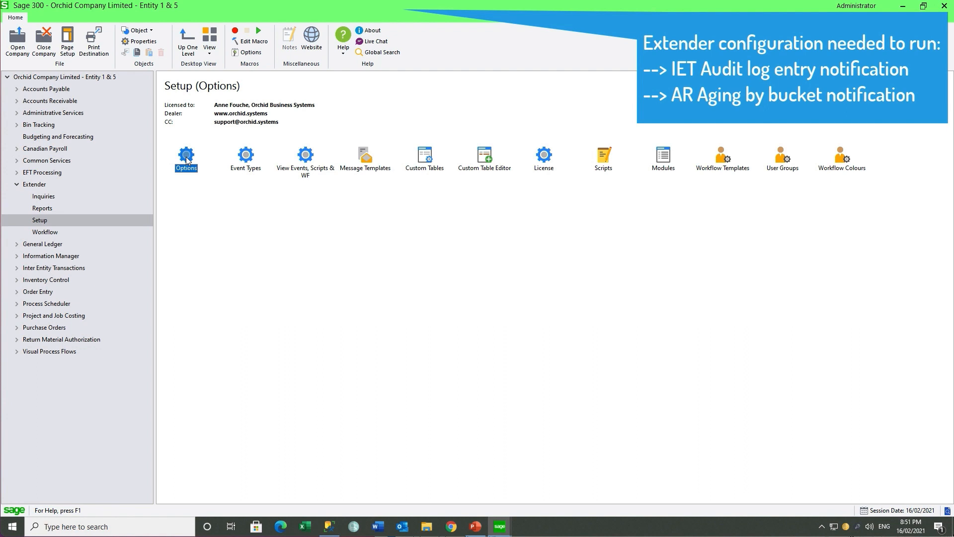
{"action": "double_click", "coordinate": [186, 156]}
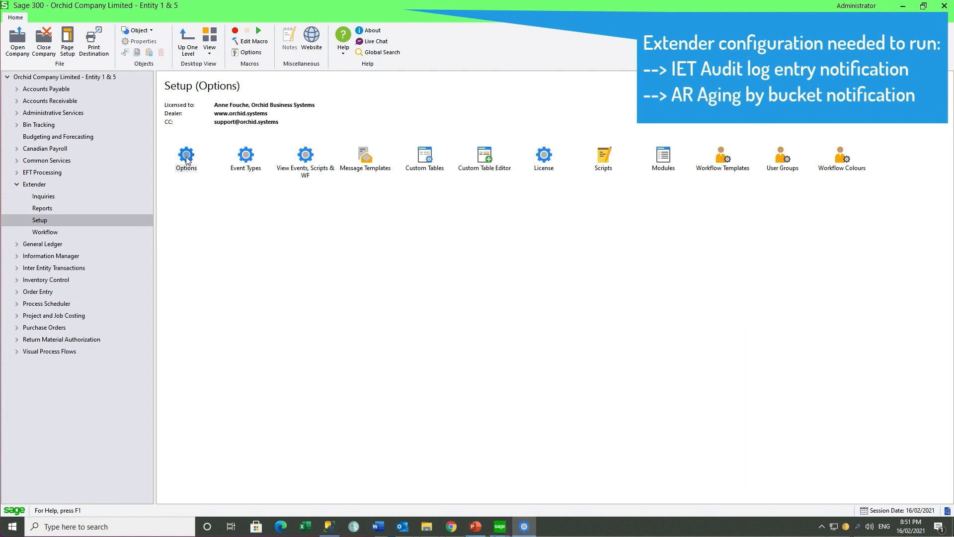
{"action": "left_click", "coordinate": [263, 128]}
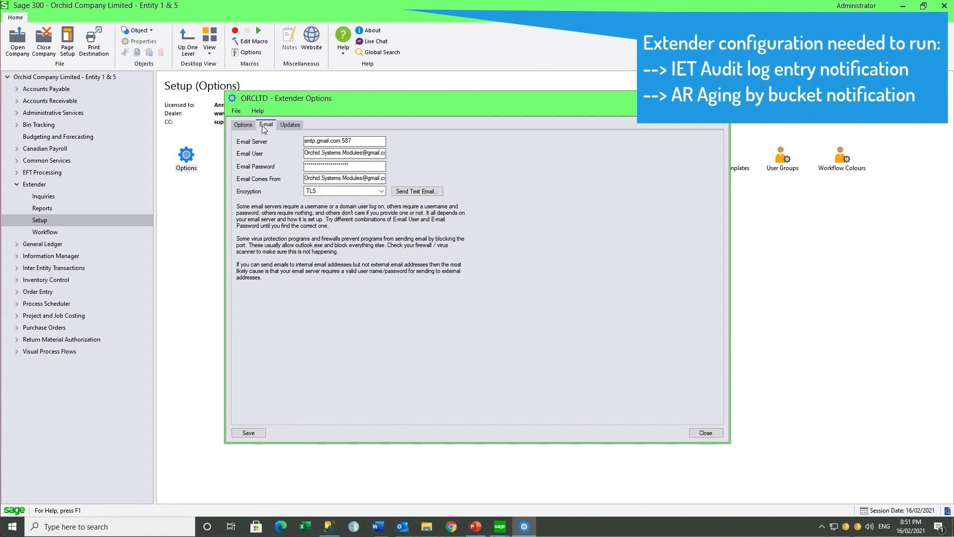
{"action": "left_click", "coordinate": [719, 98]}
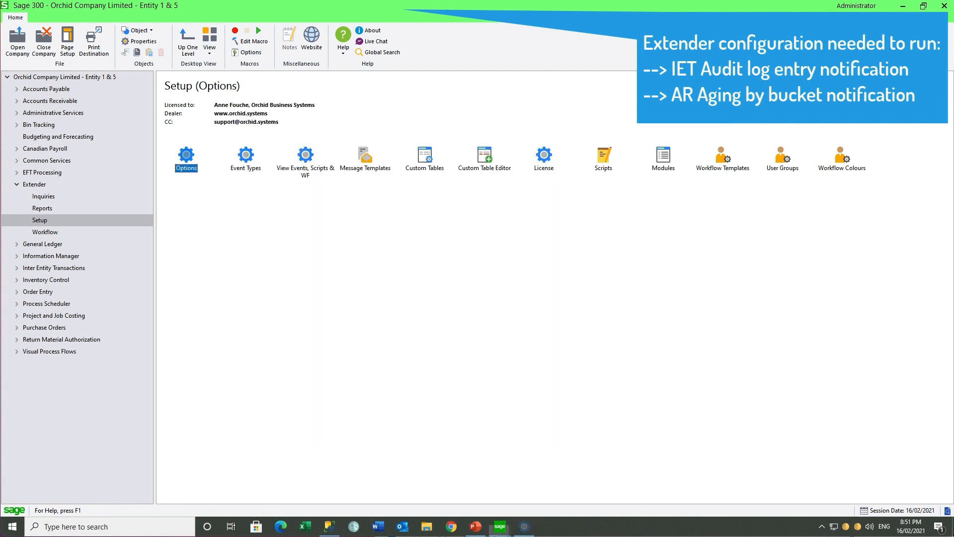
{"action": "double_click", "coordinate": [361, 159]}
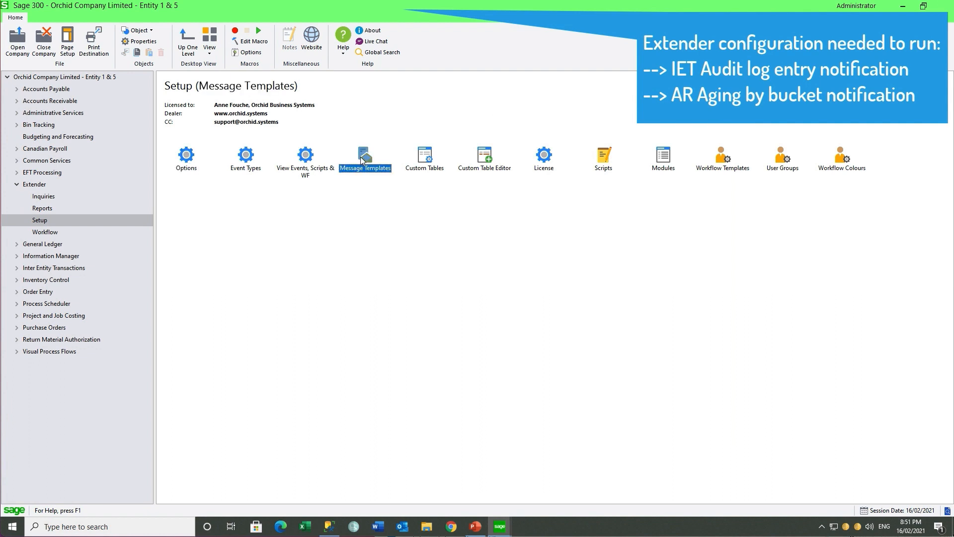
{"action": "left_click", "coordinate": [576, 190]}
{"action": "left_click", "coordinate": [471, 277]}
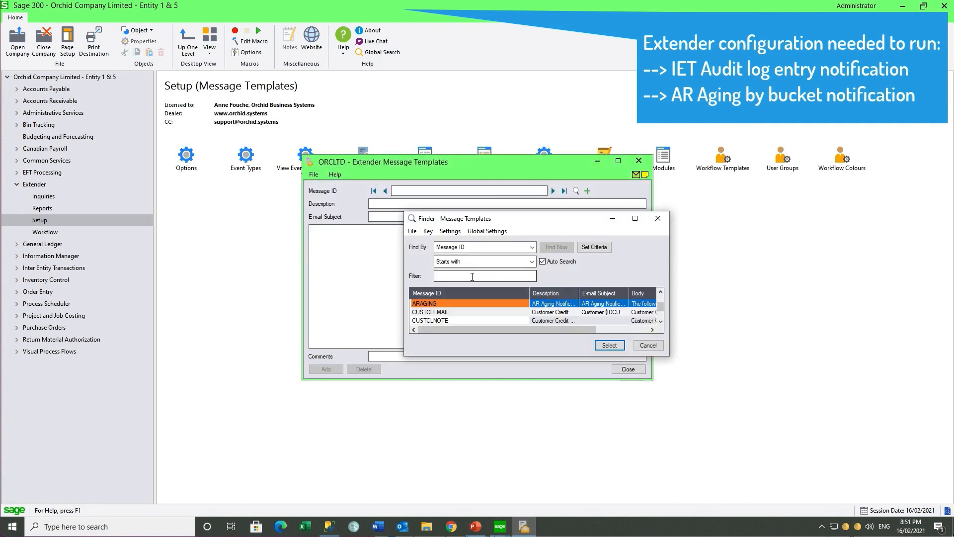
{"action": "type", "text": "IE"}
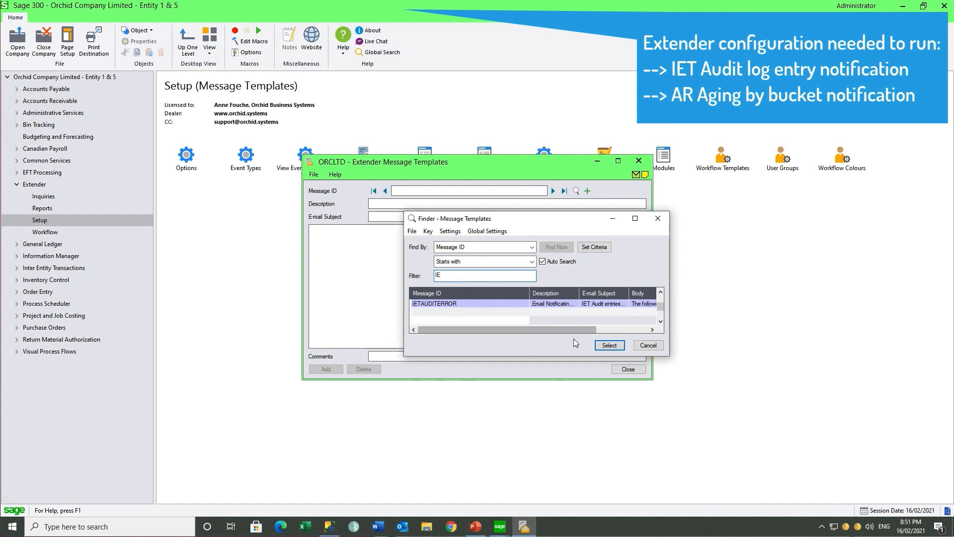
{"action": "left_click", "coordinate": [609, 345]}
{"action": "left_click", "coordinate": [638, 161]}
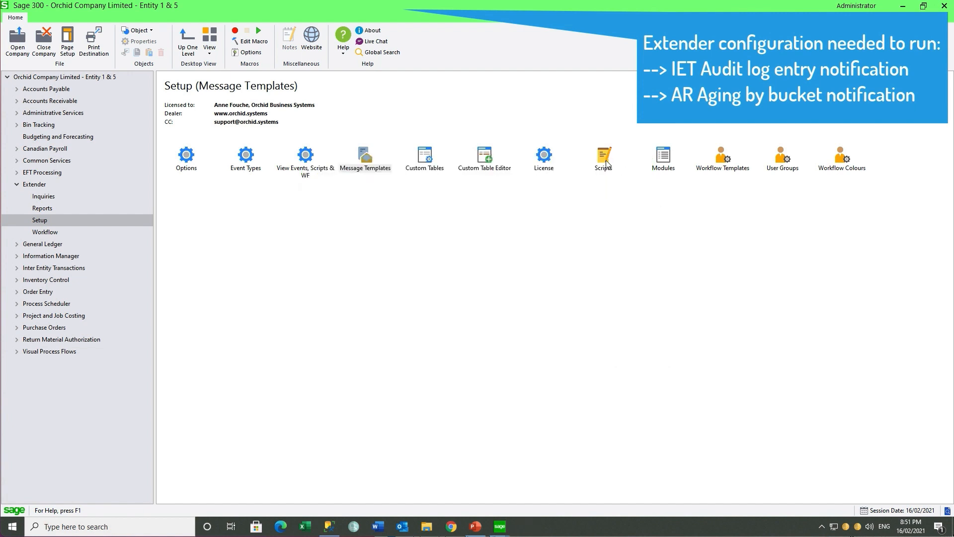
{"action": "double_click", "coordinate": [602, 159]}
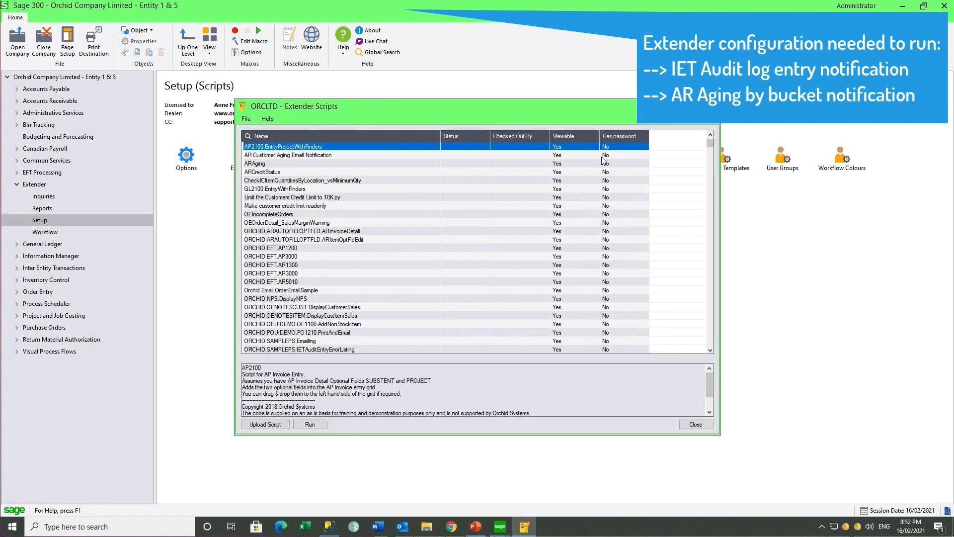
{"action": "left_click", "coordinate": [359, 350]}
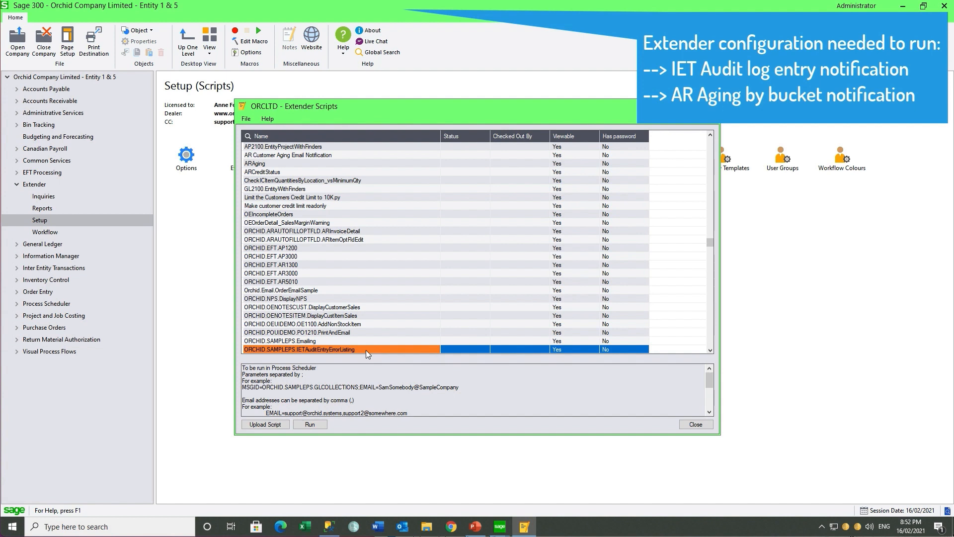
{"action": "left_click", "coordinate": [710, 351]}
{"action": "left_click", "coordinate": [710, 350]}
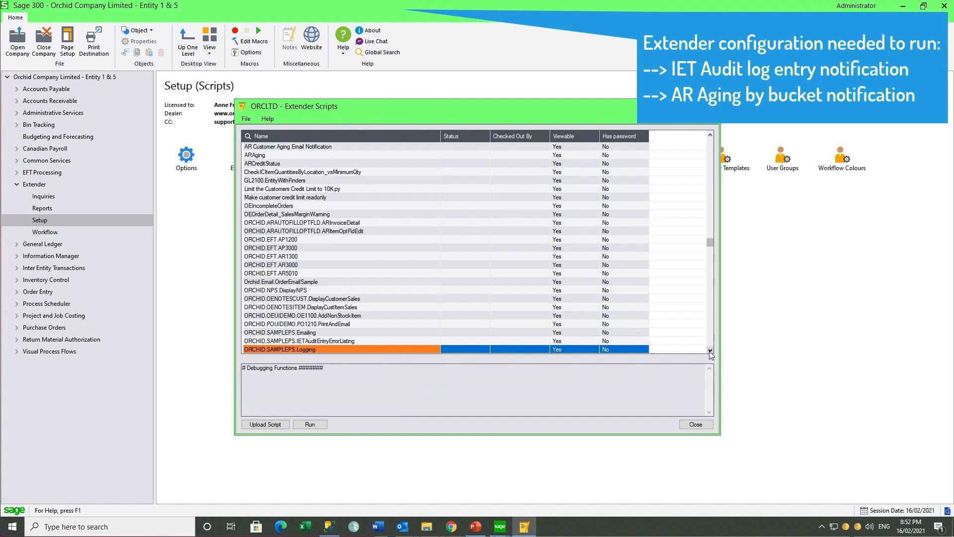
{"action": "left_click", "coordinate": [710, 351]}
{"action": "left_click", "coordinate": [710, 351]}
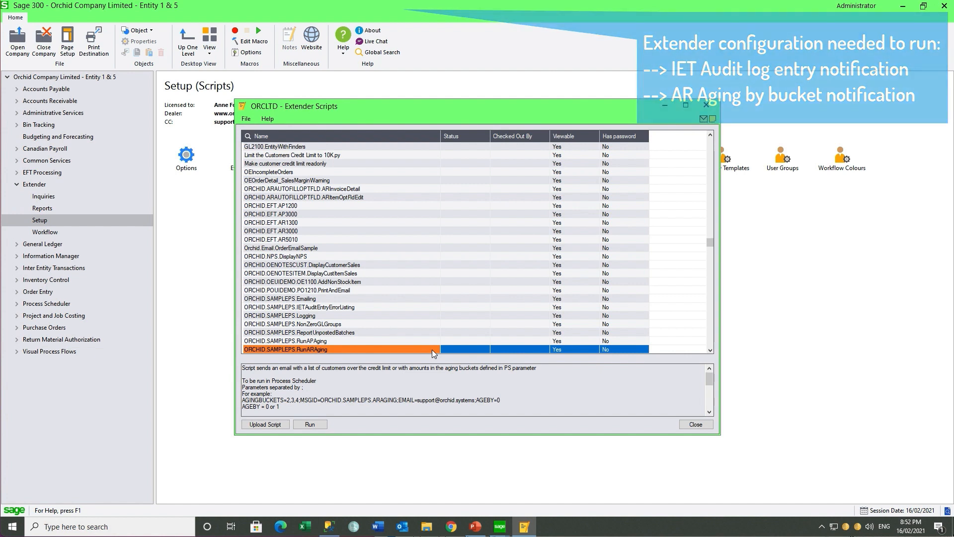
Switch to the other Sage 300 session and review company O11's Extender e-mail settings
{"action": "left_click", "coordinate": [524, 527]}
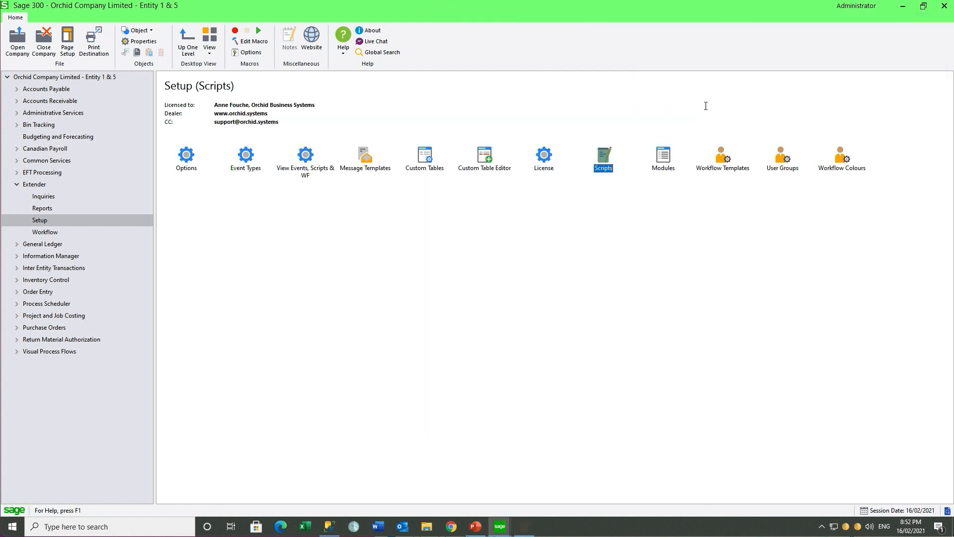
{"action": "mouse_move", "coordinate": [499, 530]}
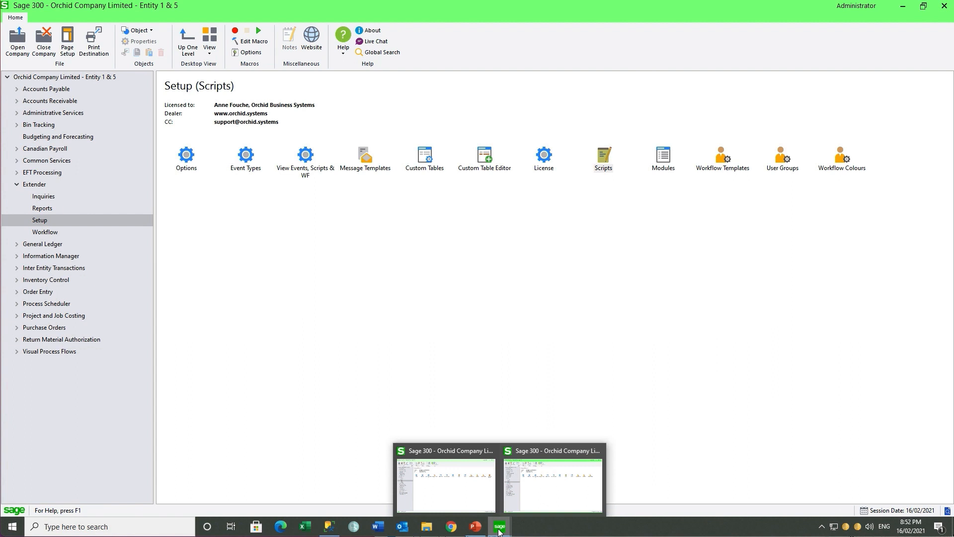
{"action": "left_click", "coordinate": [454, 497]}
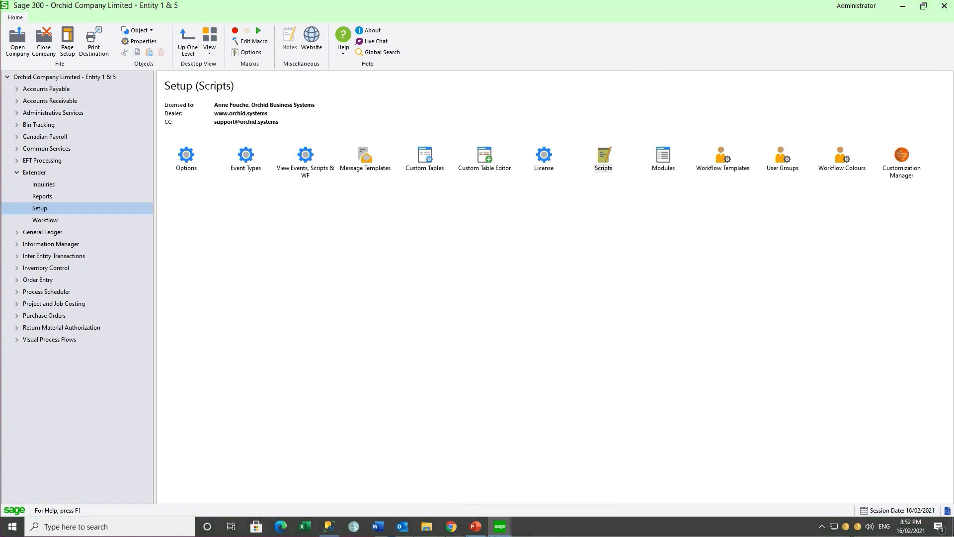
{"action": "double_click", "coordinate": [194, 157]}
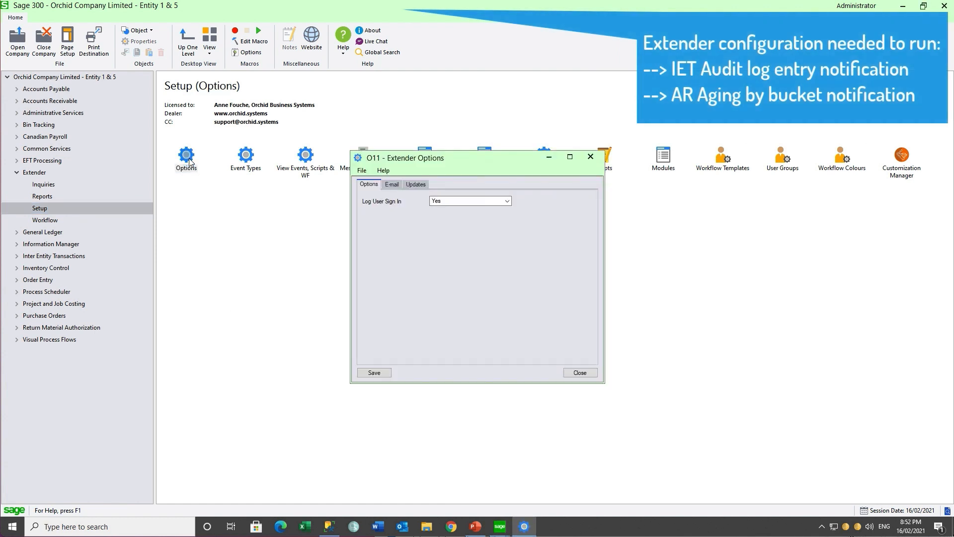
{"action": "left_click", "coordinate": [396, 186]}
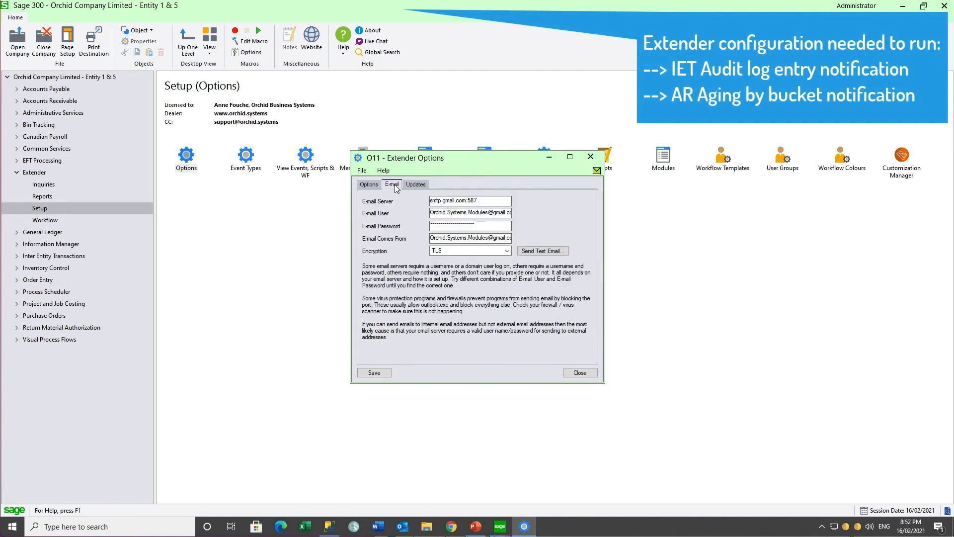
{"action": "left_click", "coordinate": [594, 159]}
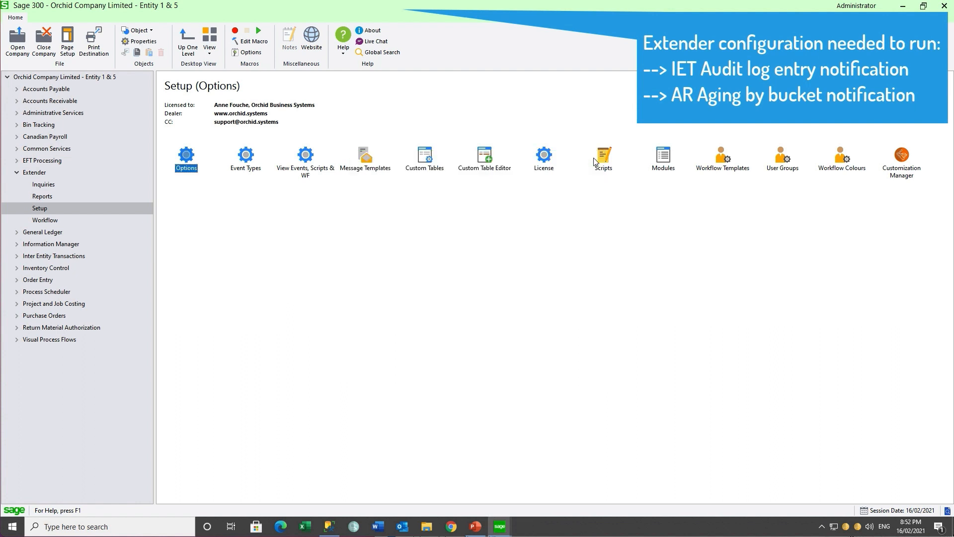
Look up the ARAGING message template for O11, with subject 'AR Aging Notification' and a {DOCLIST} body
{"action": "double_click", "coordinate": [365, 158]}
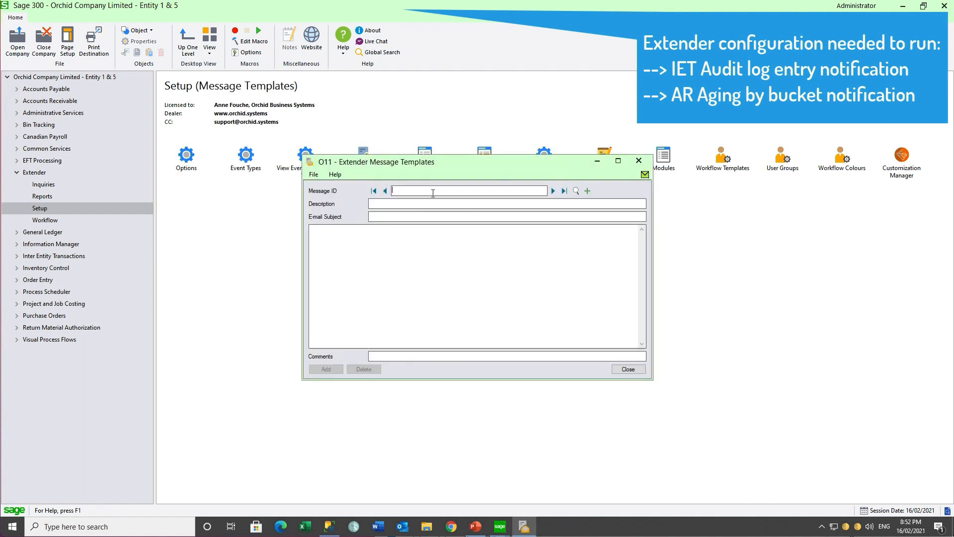
{"action": "type", "text": "AR"}
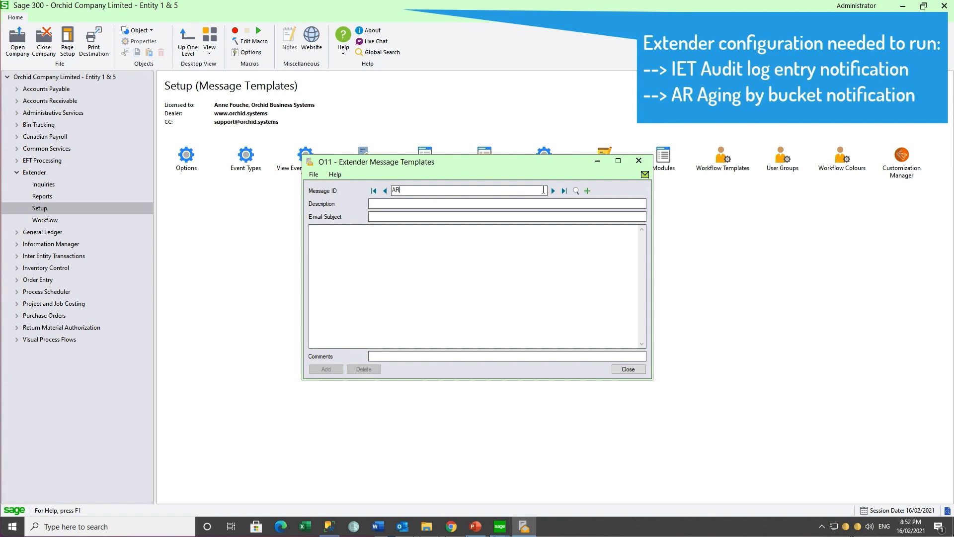
{"action": "left_click", "coordinate": [576, 191]}
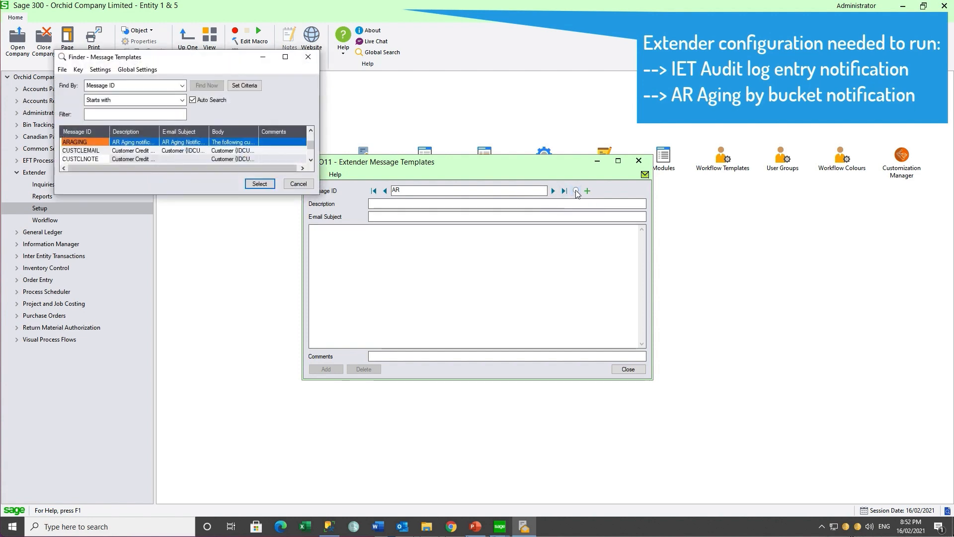
{"action": "left_click", "coordinate": [263, 184]}
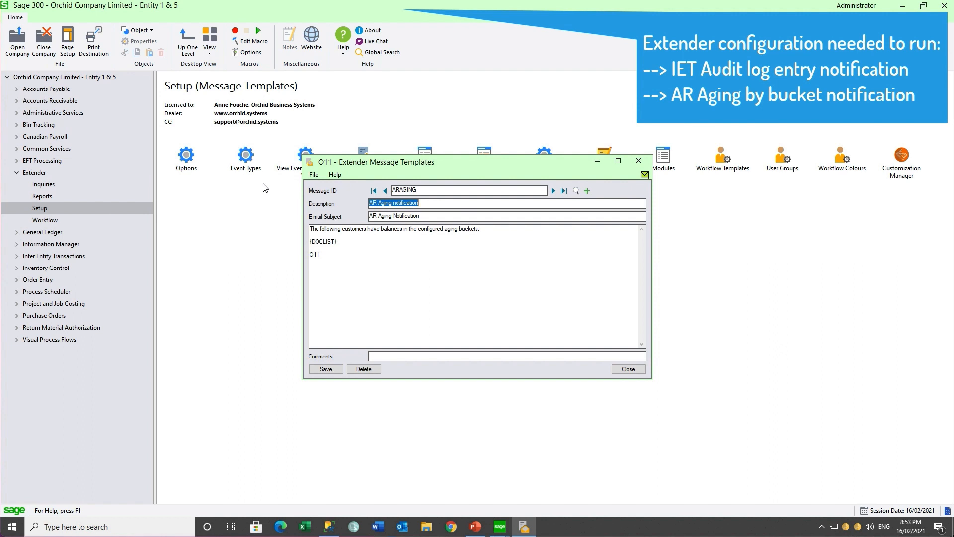
{"action": "left_click", "coordinate": [639, 160]}
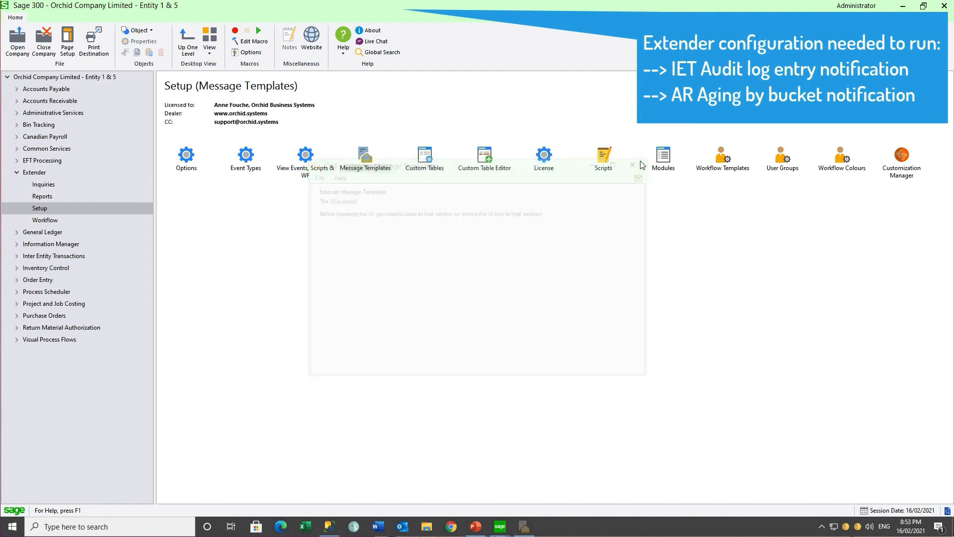
Open the O11 Extender scripts list and read the notes for IETAuditEntryErrorListing
{"action": "double_click", "coordinate": [607, 162]}
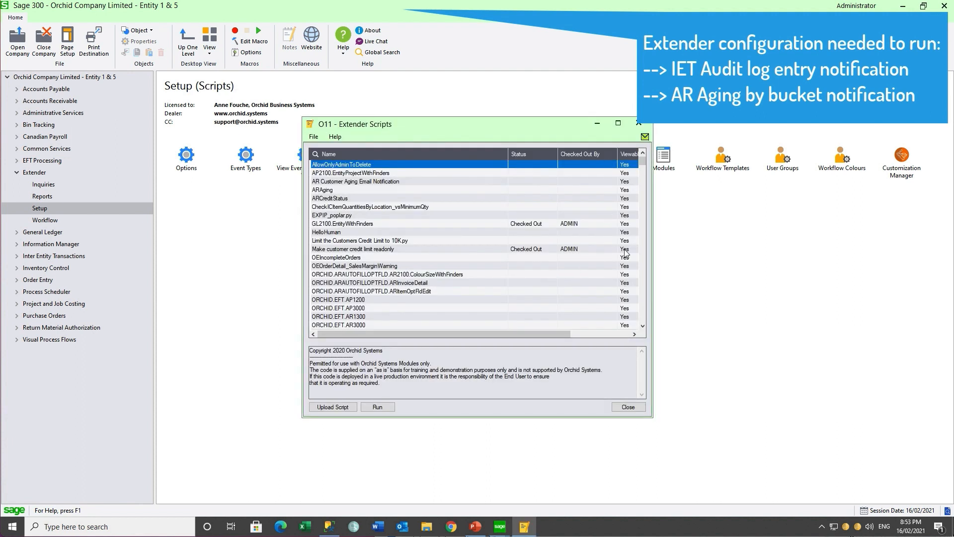
{"action": "key", "text": "p"}
{"action": "left_click", "coordinate": [424, 275]}
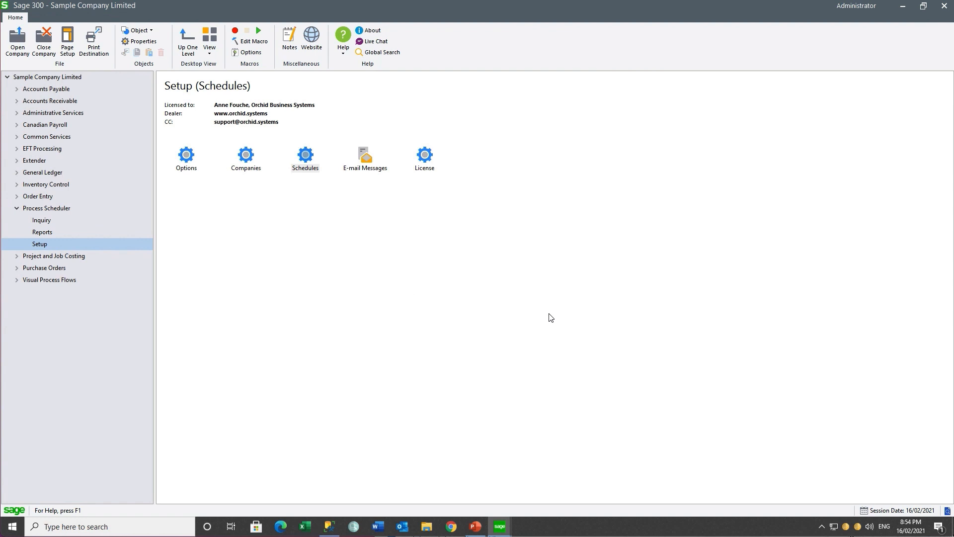
Review the Process Scheduler options' processing login and e-mail settings
{"action": "double_click", "coordinate": [187, 162]}
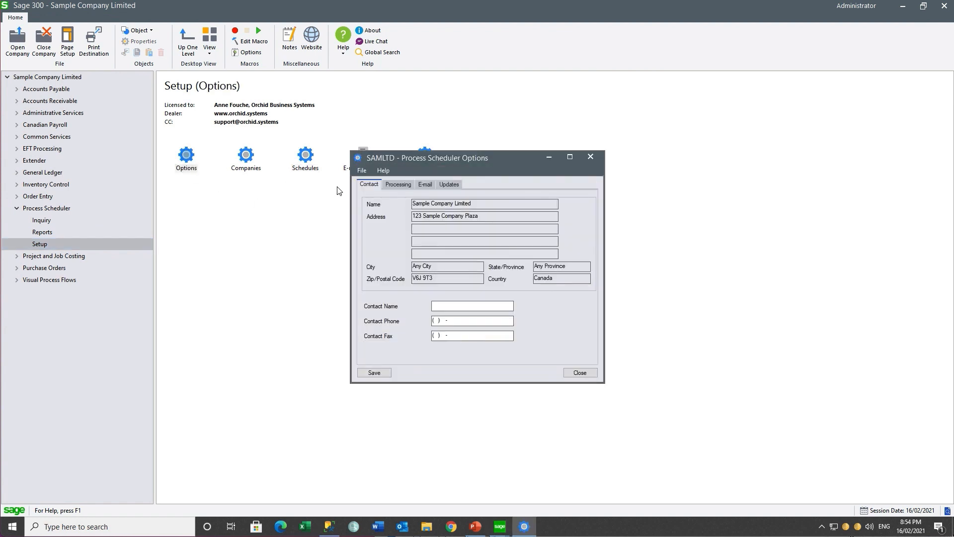
{"action": "left_click", "coordinate": [398, 187]}
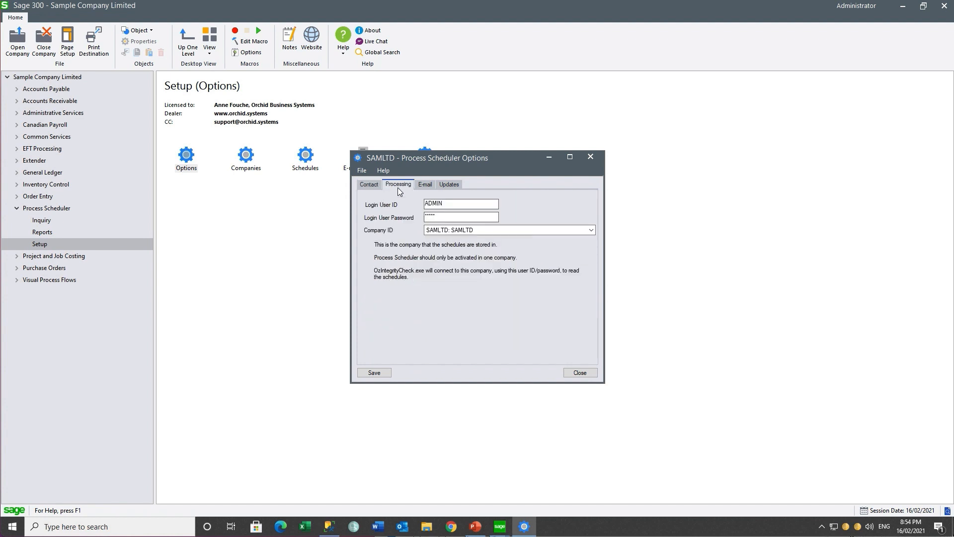
{"action": "left_click", "coordinate": [427, 185]}
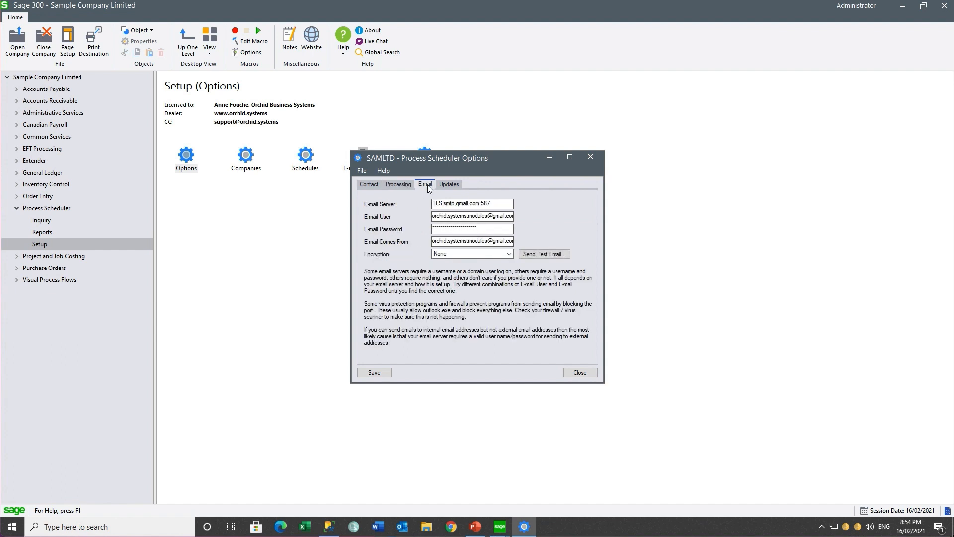
{"action": "left_click", "coordinate": [591, 157]}
Set ORCLTD: Orchid Company Limited - Entity 1 & 5 as the Process Scheduler company
{"action": "left_click", "coordinate": [245, 157]}
{"action": "double_click", "coordinate": [244, 157]}
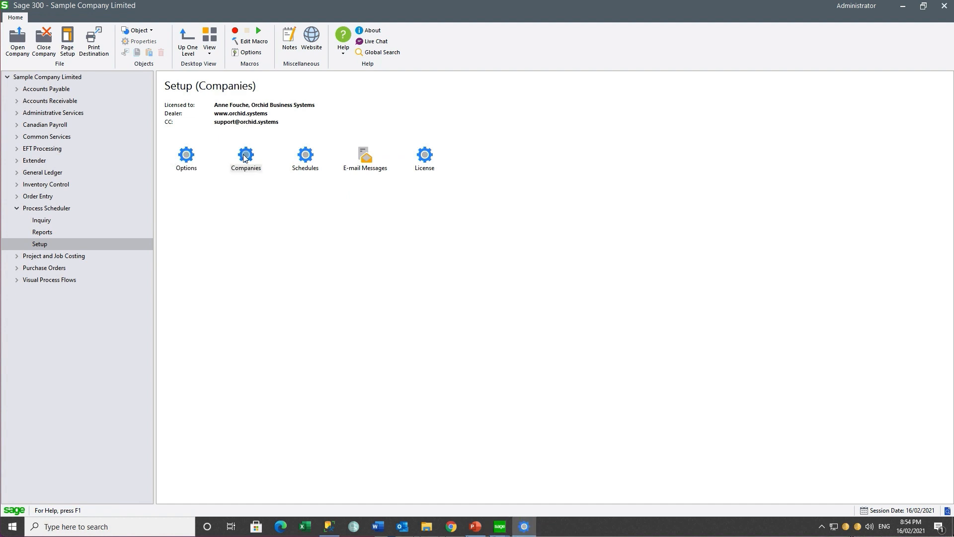
{"action": "left_click", "coordinate": [482, 258]}
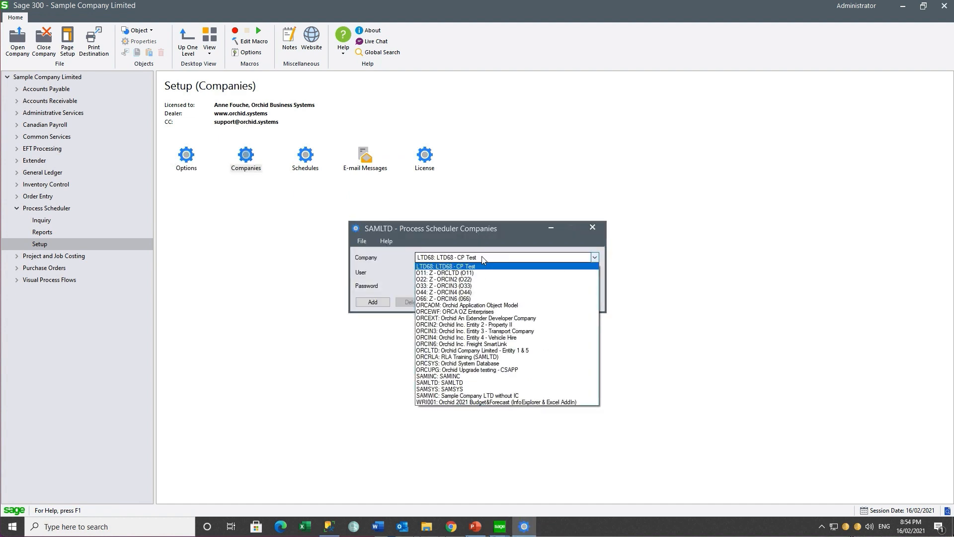
{"action": "left_click", "coordinate": [465, 273]}
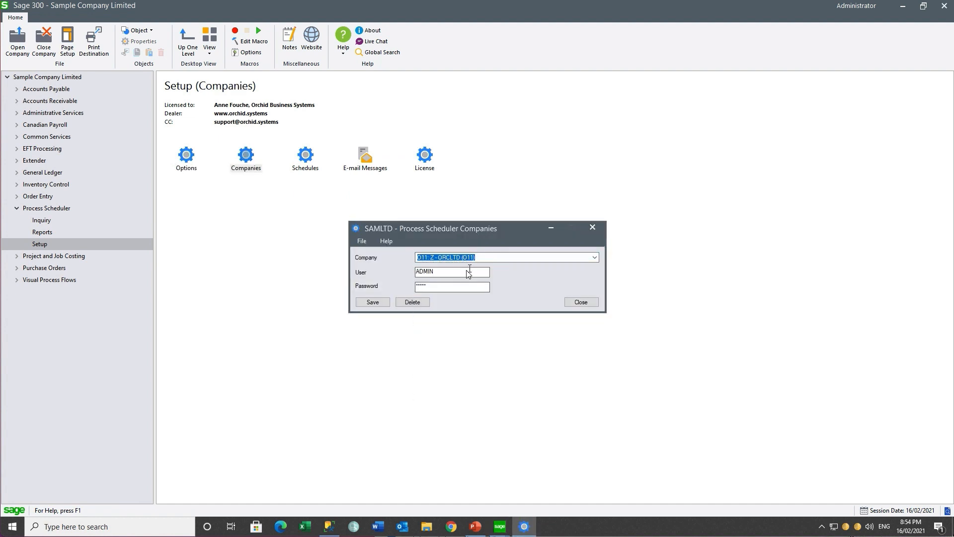
{"action": "left_click", "coordinate": [487, 258]}
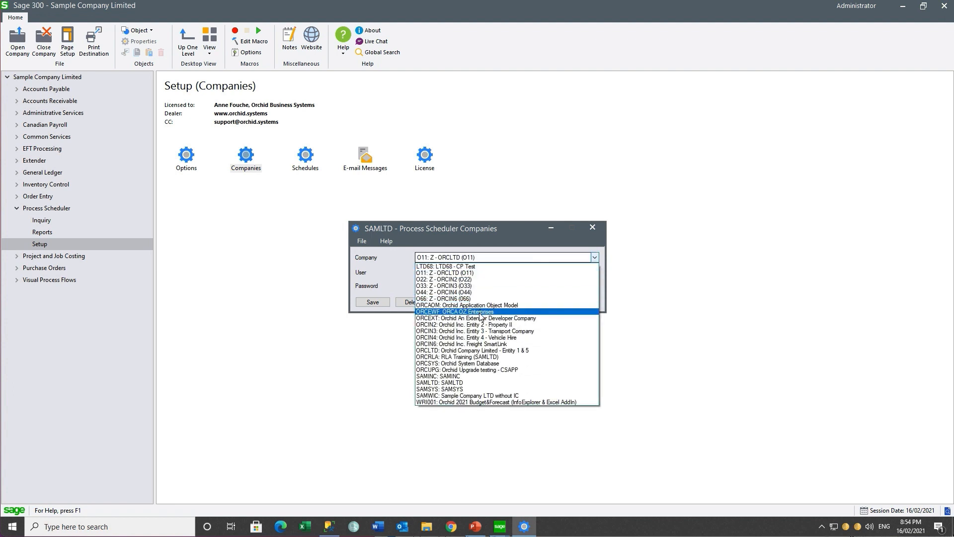
{"action": "left_click", "coordinate": [475, 350]}
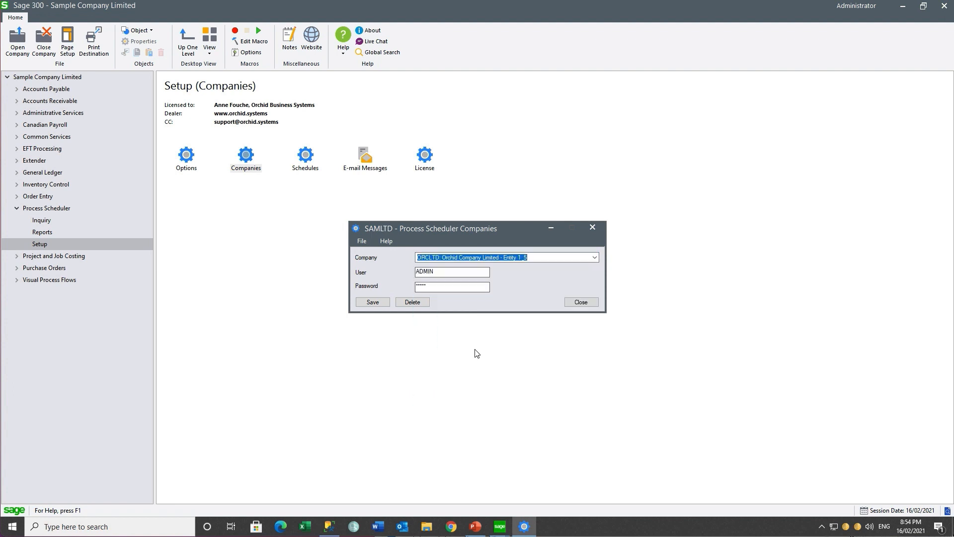
{"action": "left_click", "coordinate": [592, 227]}
Load the DAILYNOTIFICATIONS schedule and select its first Run Extender Script step
{"action": "double_click", "coordinate": [307, 155]}
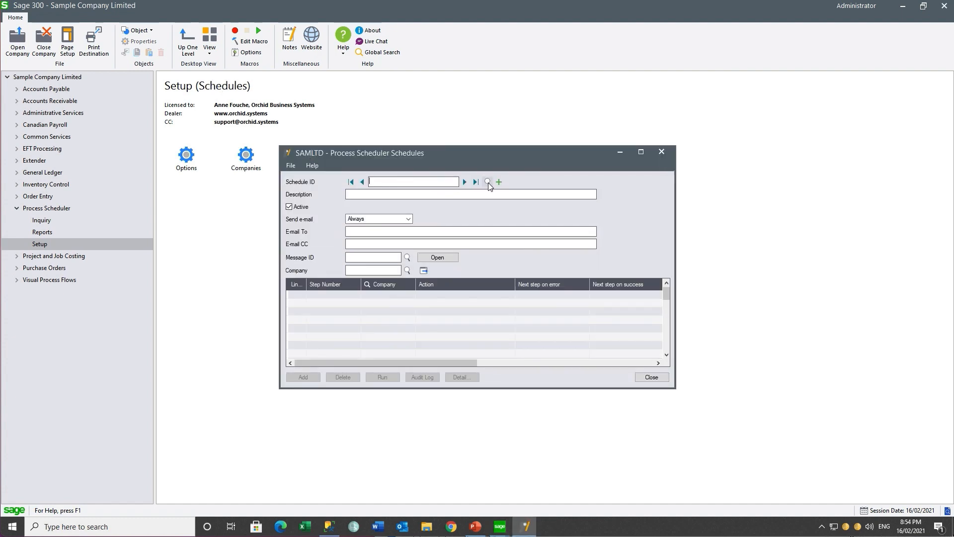
{"action": "left_click", "coordinate": [487, 182]}
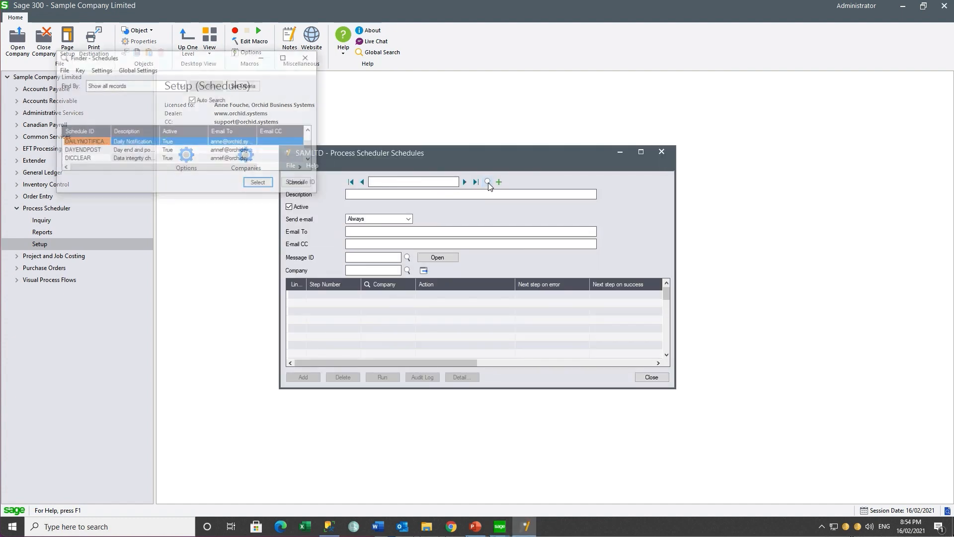
{"action": "left_click", "coordinate": [259, 183]}
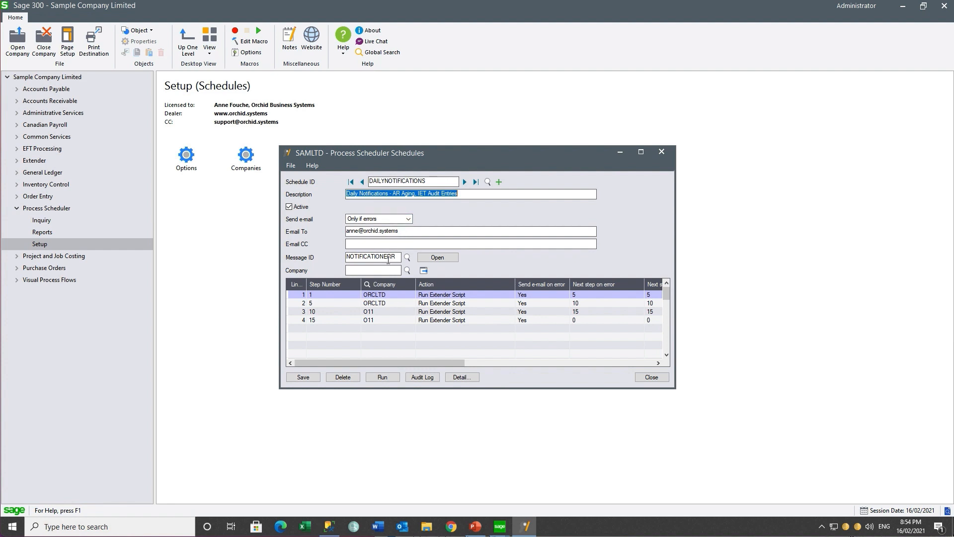
{"action": "left_click", "coordinate": [371, 296]}
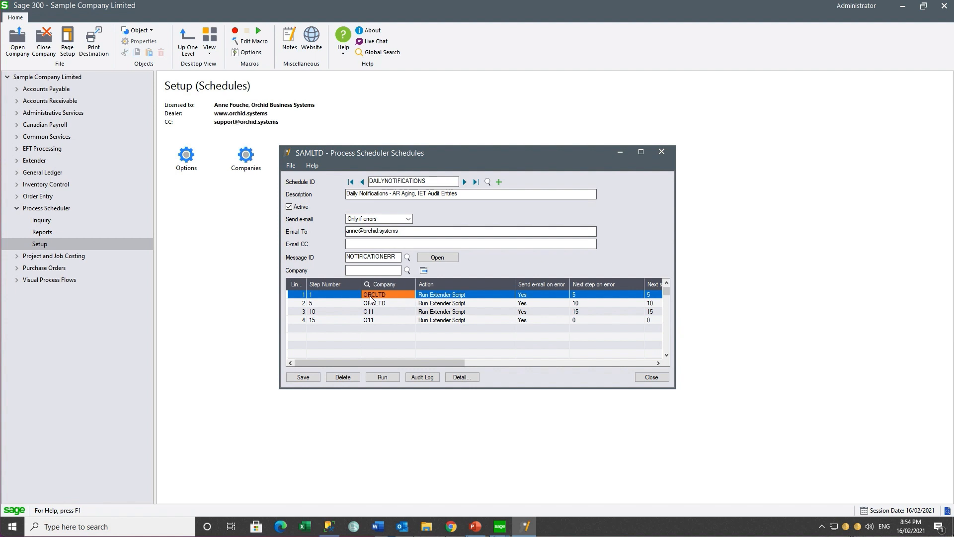
{"action": "left_click", "coordinate": [460, 378]}
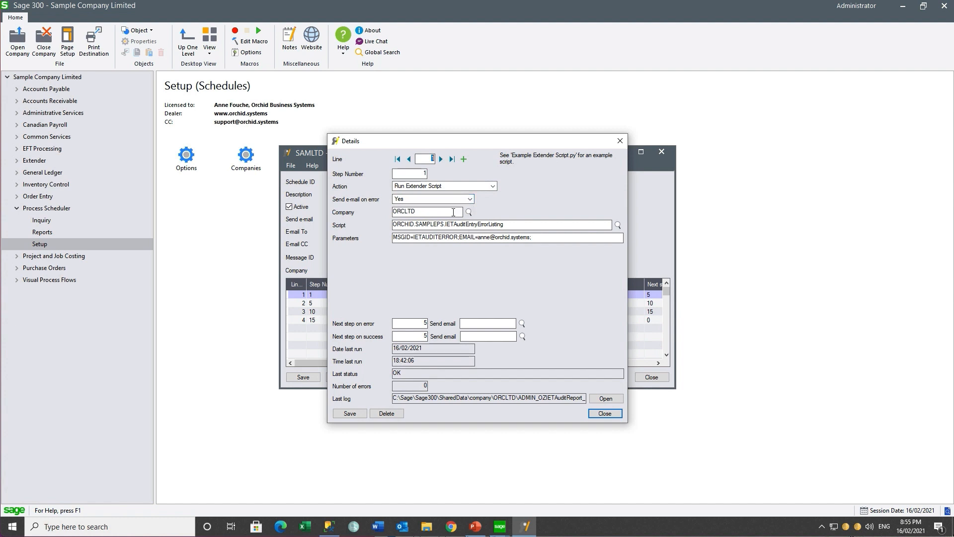
{"action": "left_click", "coordinate": [515, 224]}
{"action": "left_click", "coordinate": [618, 226]}
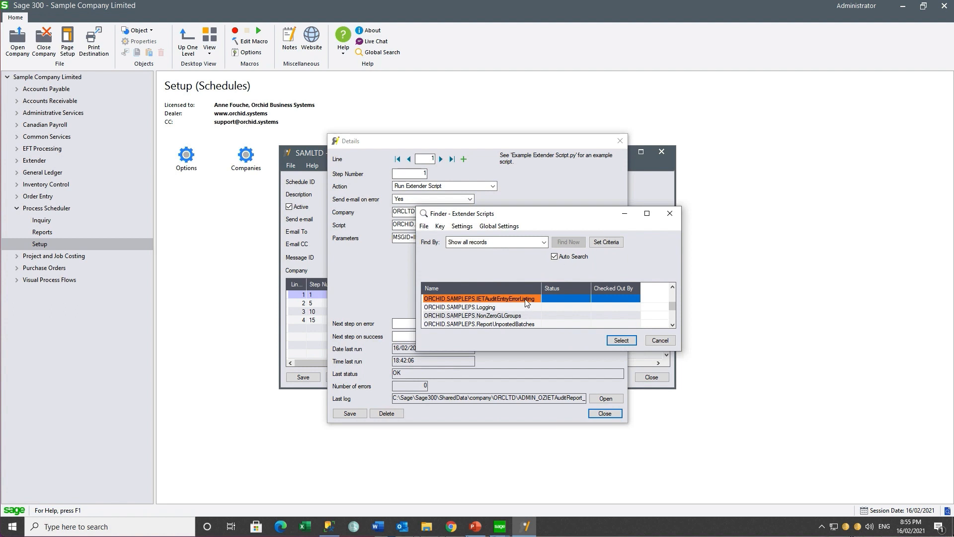
{"action": "left_click", "coordinate": [614, 342]}
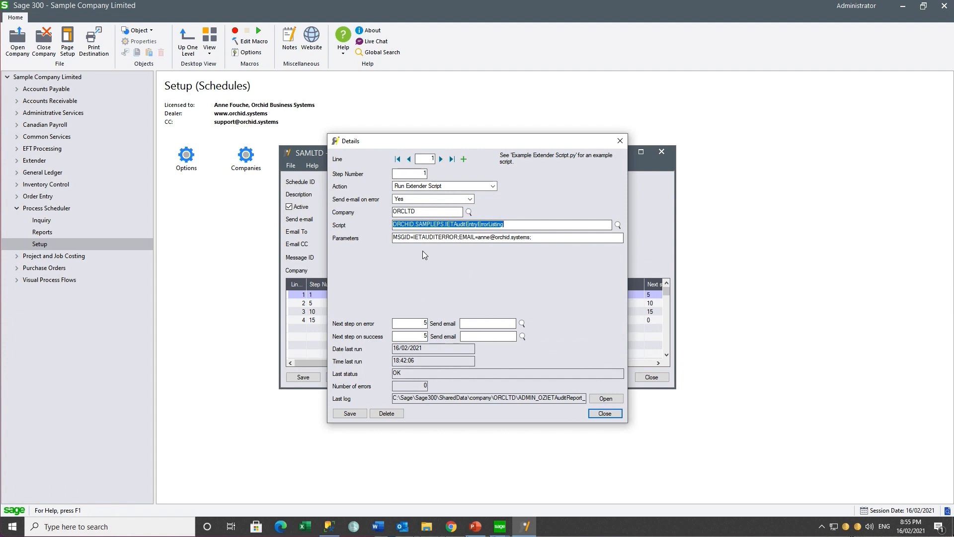
{"action": "left_click", "coordinate": [547, 241]}
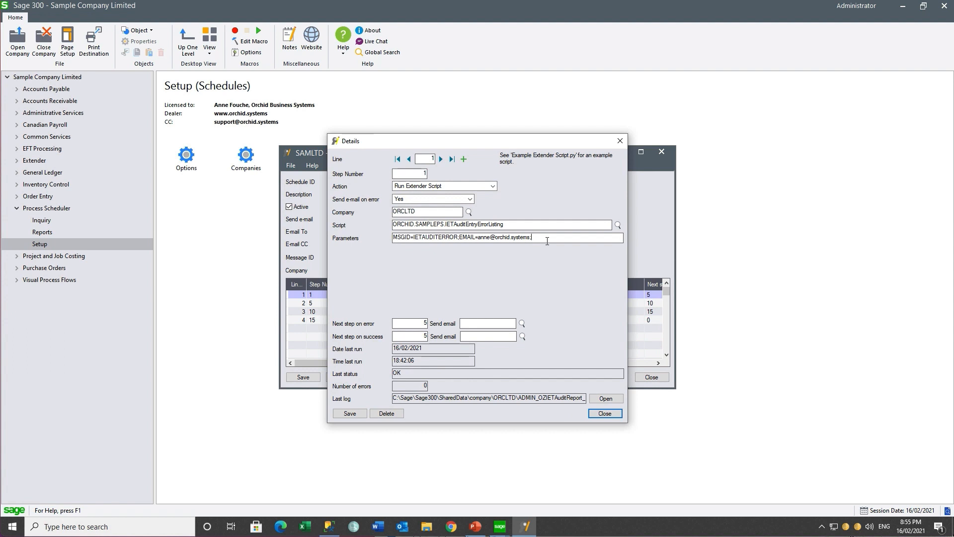
{"action": "left_click", "coordinate": [442, 159]}
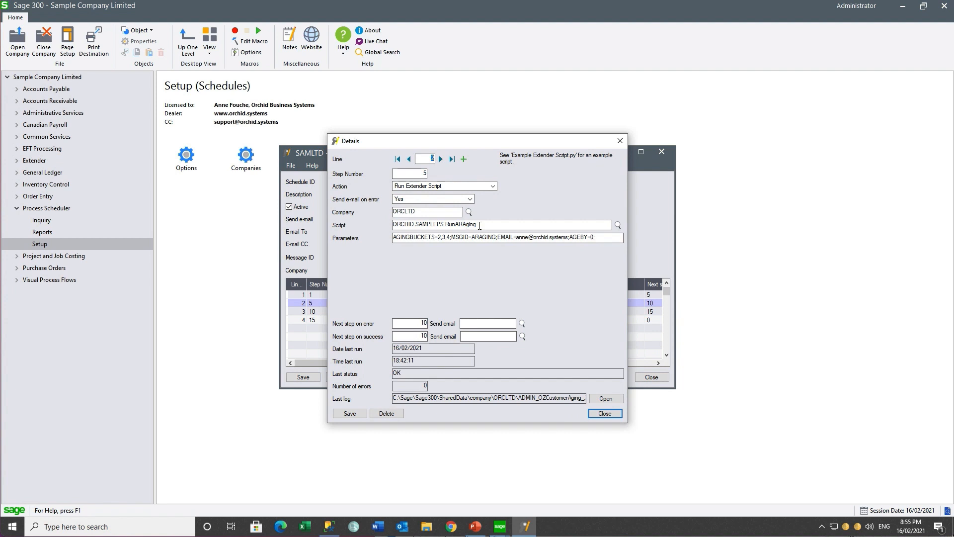
{"action": "left_click", "coordinate": [480, 226]}
{"action": "left_click", "coordinate": [600, 238]}
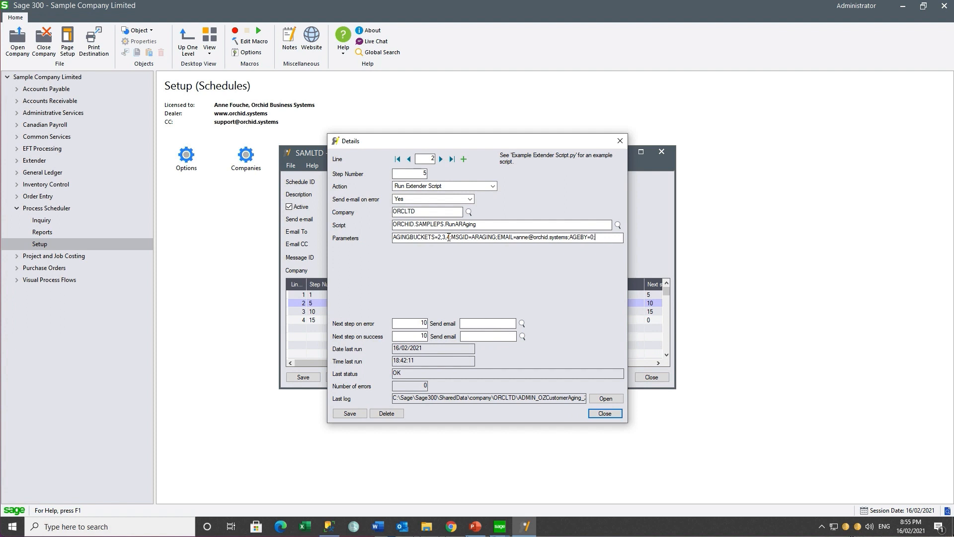
{"action": "left_click", "coordinate": [441, 159]}
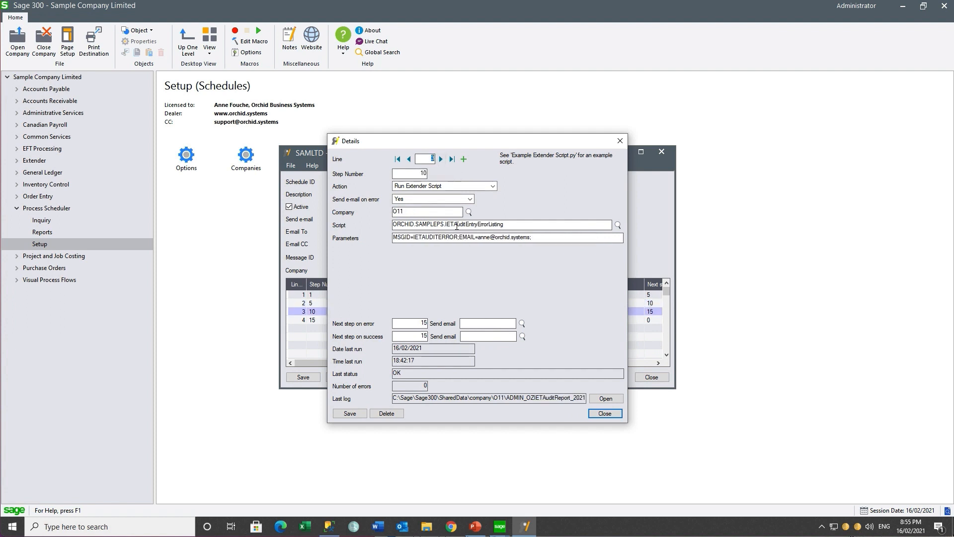
{"action": "left_click", "coordinate": [515, 225]}
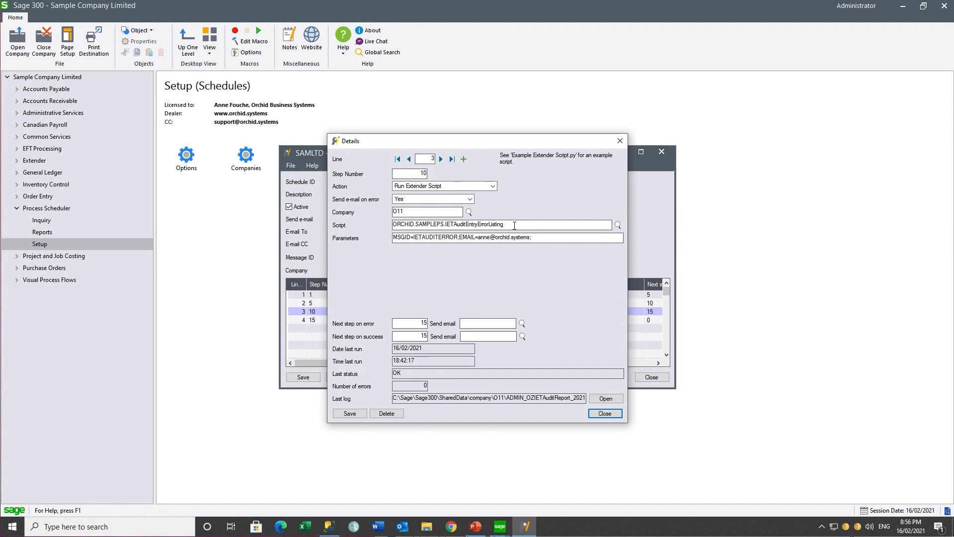
{"action": "left_click", "coordinate": [441, 160]}
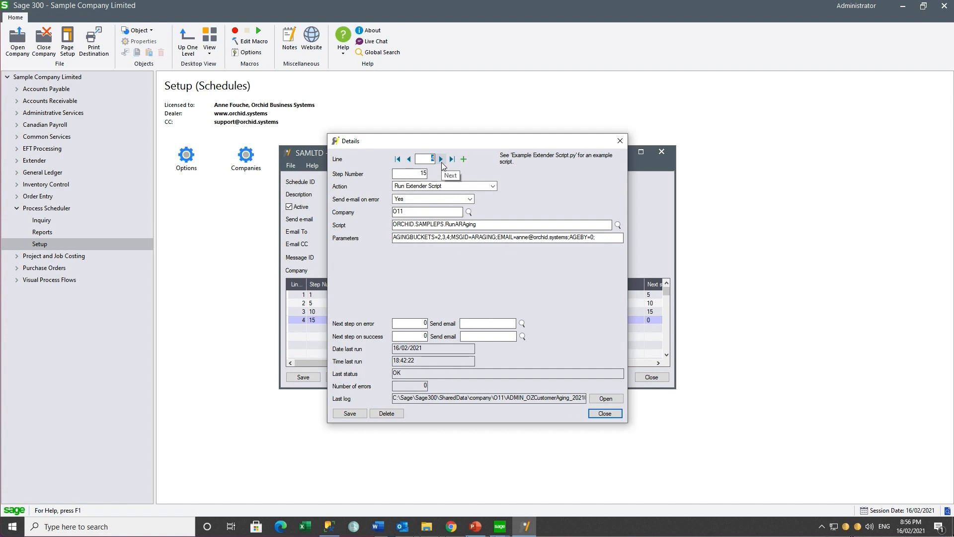
Run DAILYNOTIFICATIONS and confirm all four steps succeeded, sending the IET audit and AR aging e-mails
{"action": "left_click", "coordinate": [607, 416]}
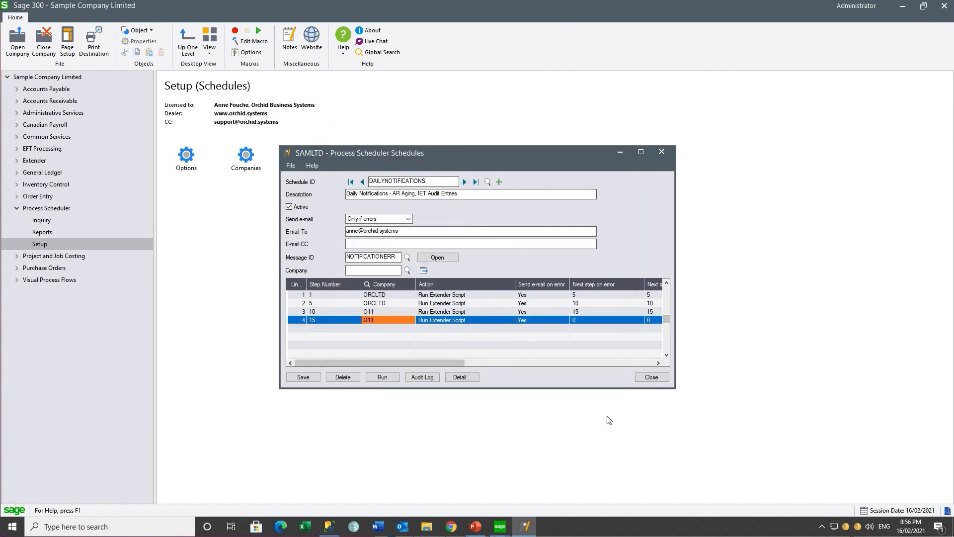
{"action": "left_click", "coordinate": [382, 378]}
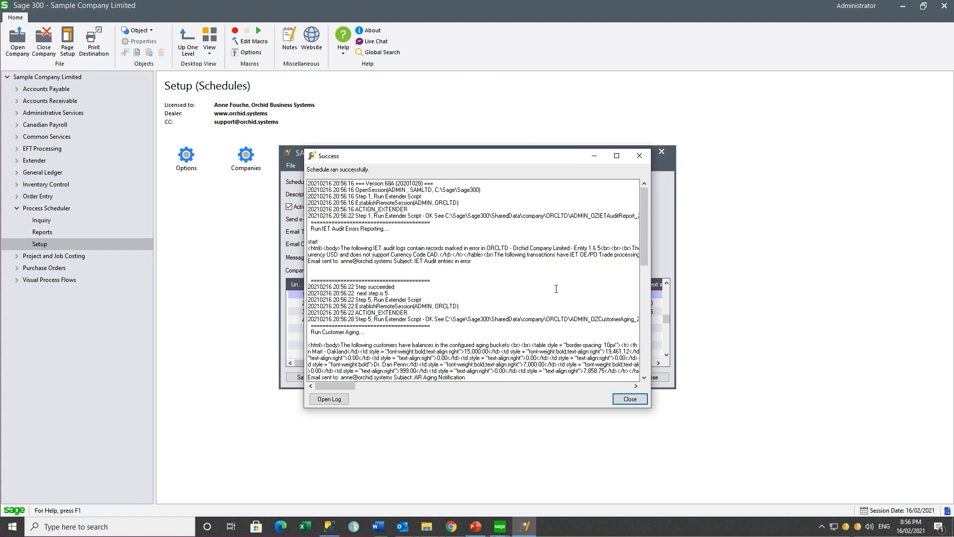
{"action": "left_click_drag", "start_coordinate": [644, 254], "coordinate": [643, 362]}
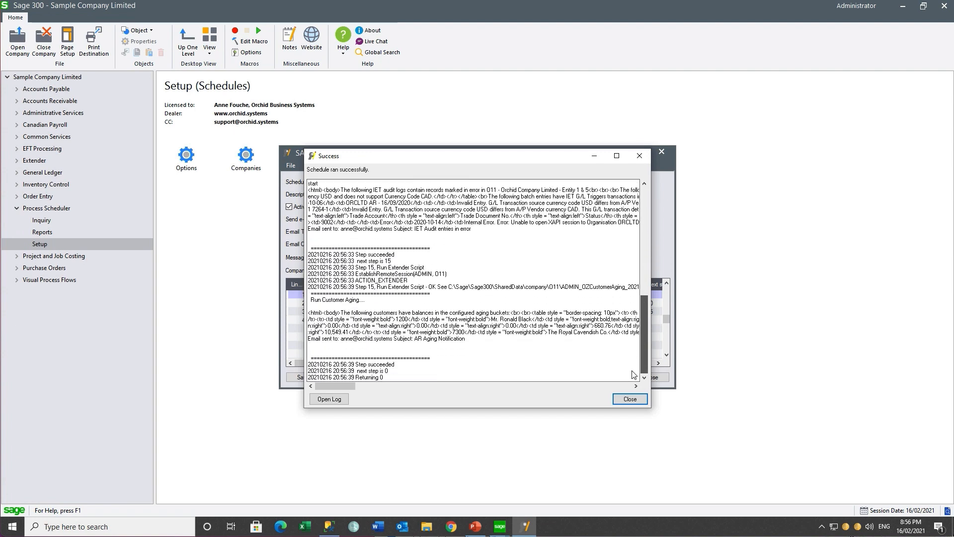
{"action": "left_click", "coordinate": [627, 399]}
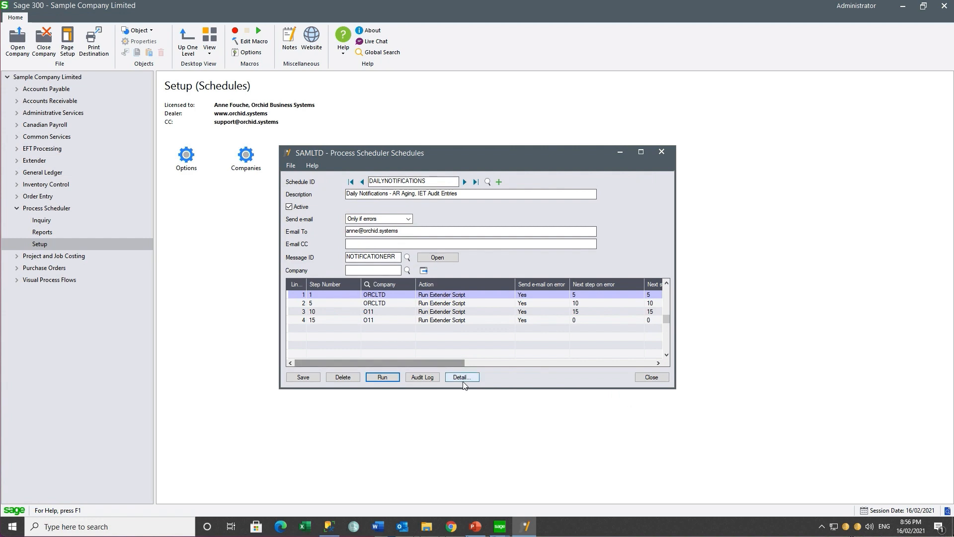
Check the DAILYNOTIFICATIONS audit log down to the 16/02/2021 21:00:00 ORCLTD step 1 entry
{"action": "left_click", "coordinate": [423, 377]}
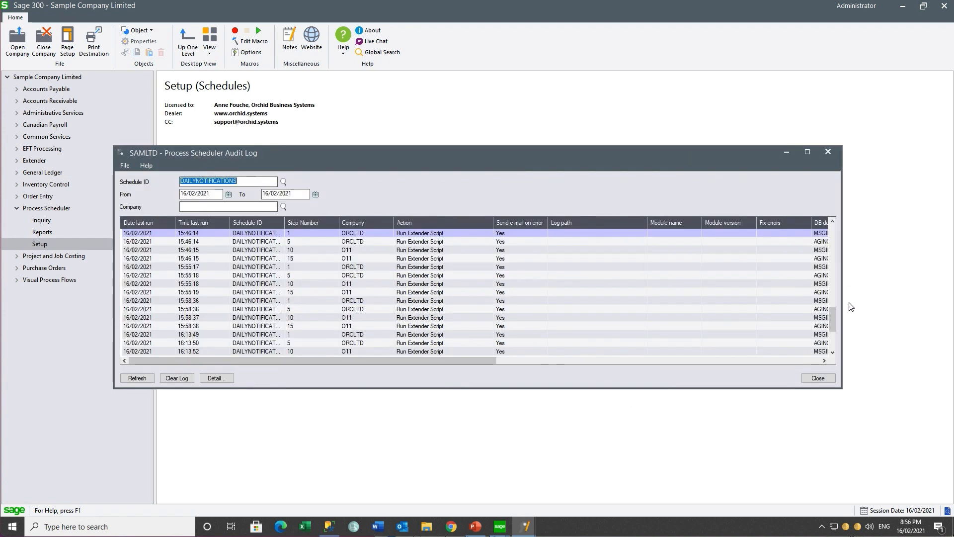
{"action": "left_click", "coordinate": [833, 352]}
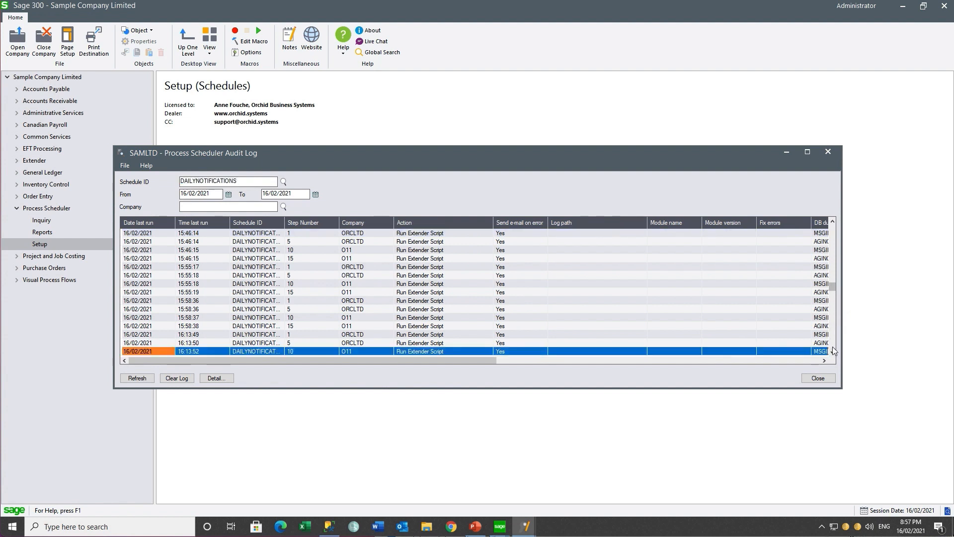
{"action": "left_click_drag", "start_coordinate": [834, 287], "coordinate": [833, 342]}
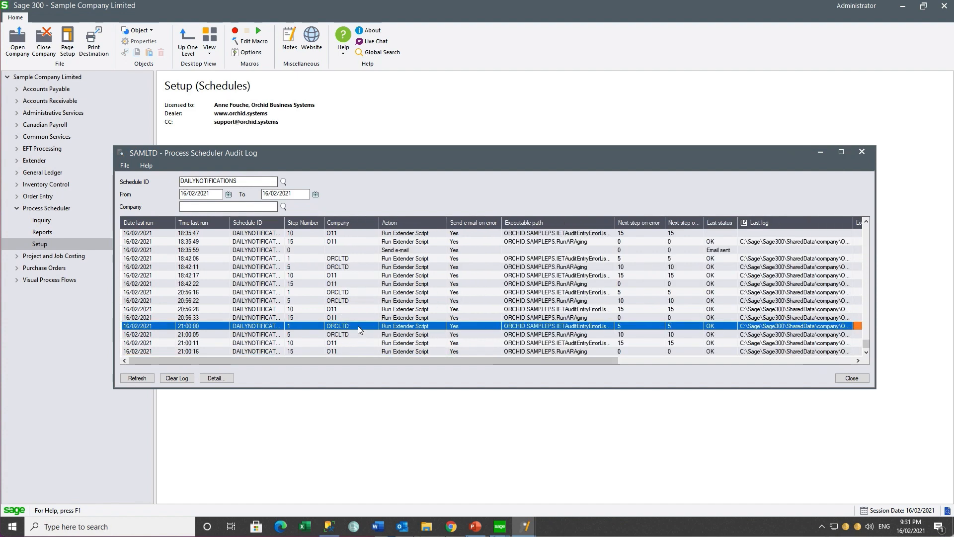
{"action": "left_click", "coordinate": [358, 326]}
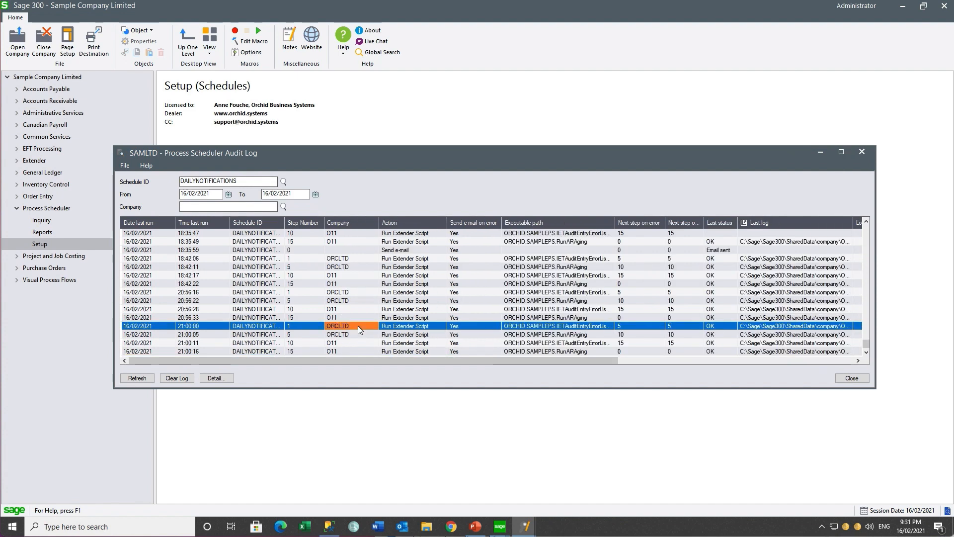
{"action": "left_click", "coordinate": [544, 330]}
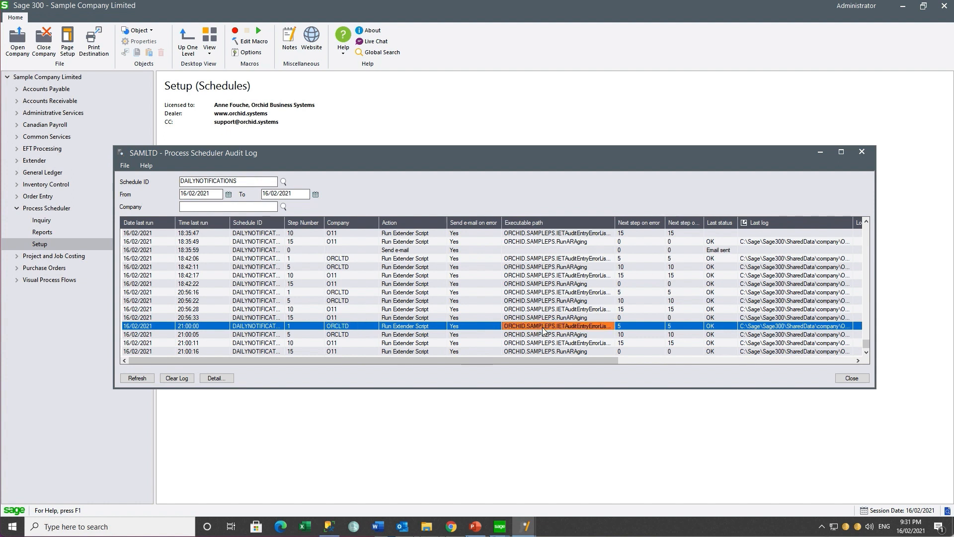
{"action": "left_click", "coordinate": [720, 328]}
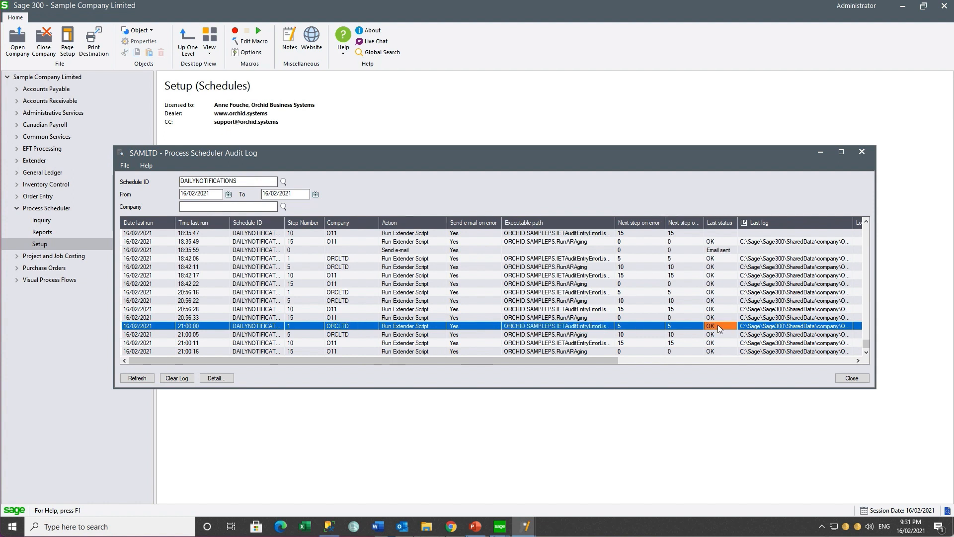
{"action": "left_click", "coordinate": [745, 330]}
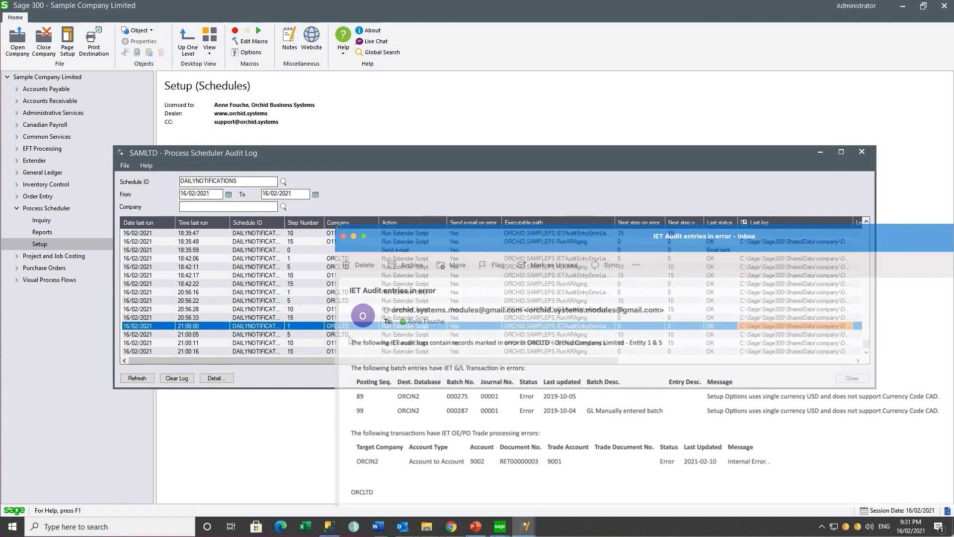
{"action": "left_click", "coordinate": [349, 335]}
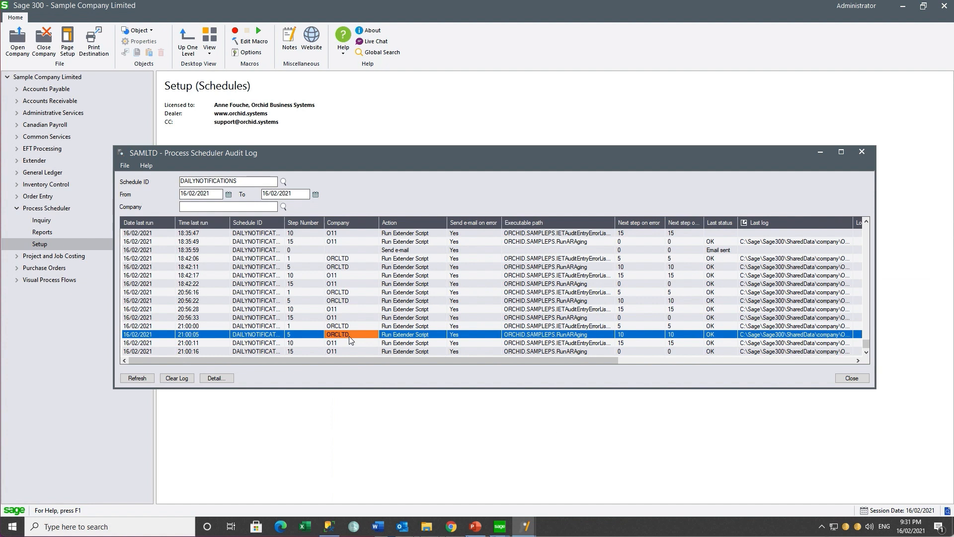
{"action": "left_click", "coordinate": [552, 337]}
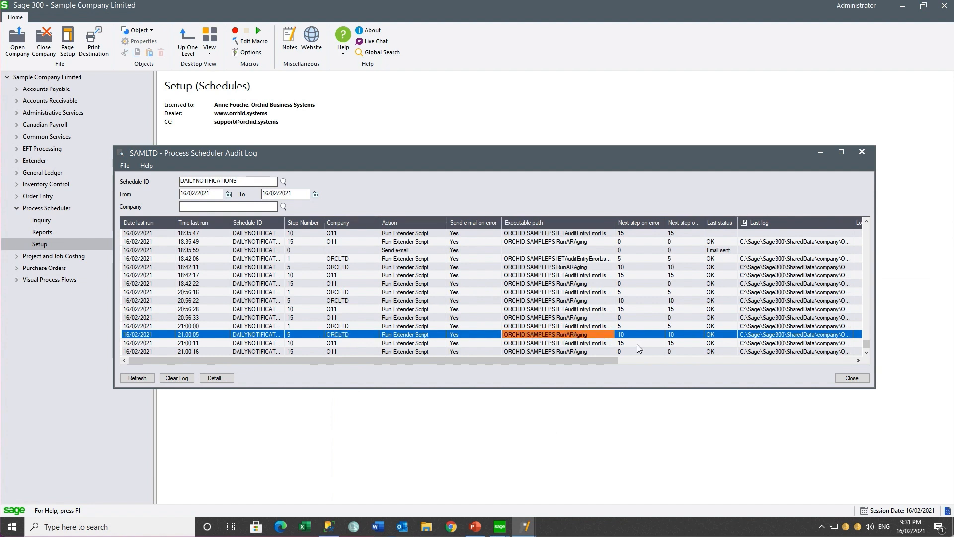
{"action": "left_click", "coordinate": [711, 336]}
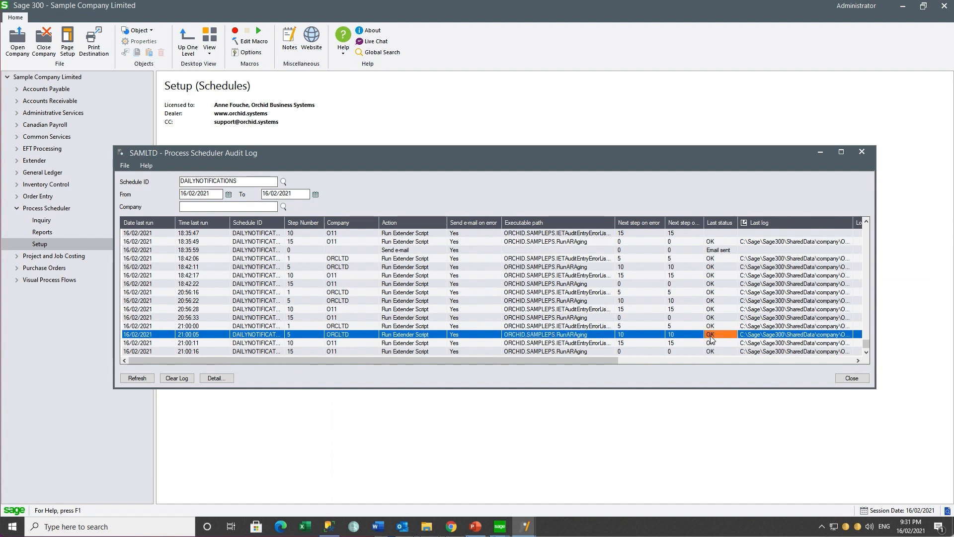
{"action": "left_click", "coordinate": [750, 337]}
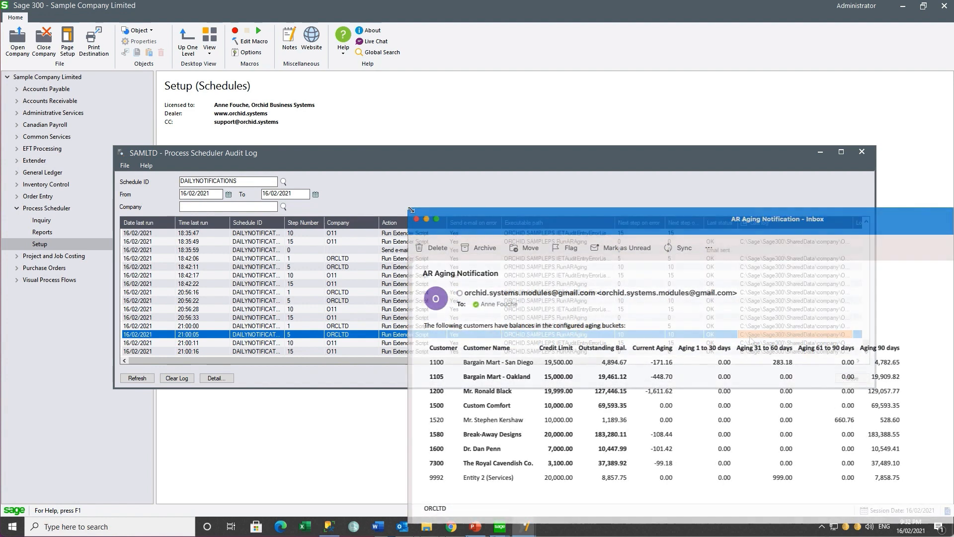
{"action": "left_click", "coordinate": [341, 343]}
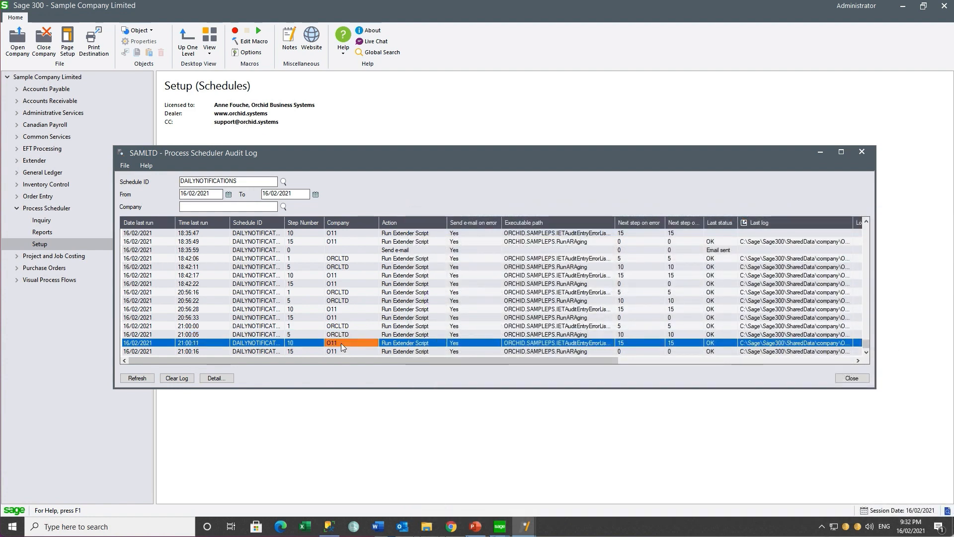